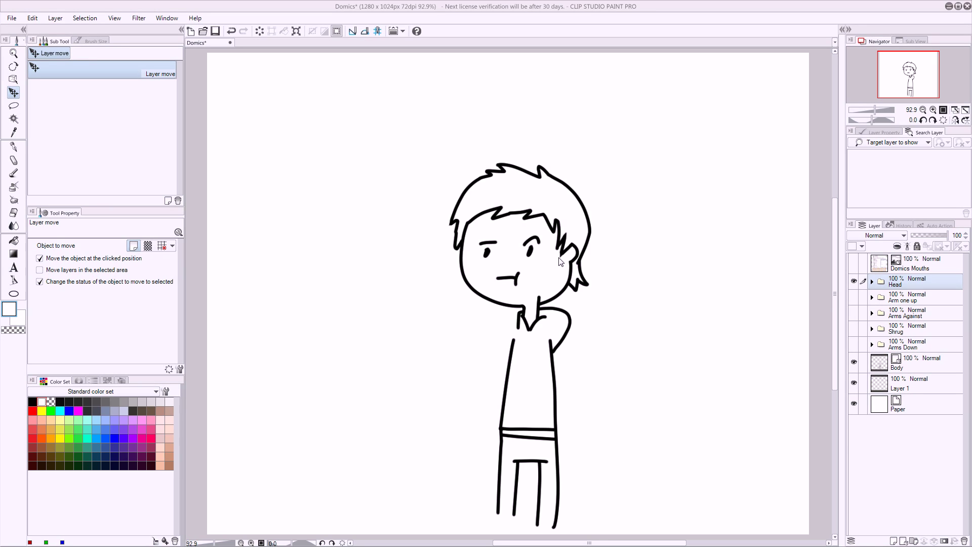
- Preview the head and the Arms Against, Shrug and Arms Down poses by toggling their visibility
left_click(855, 282)
left_click(854, 281)
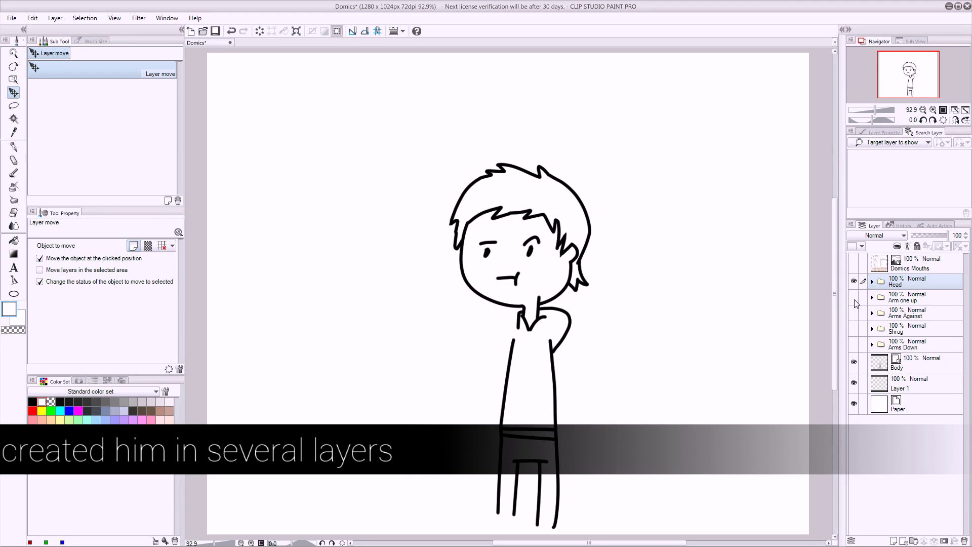
left_click(855, 297)
left_click(855, 313)
left_click(855, 312)
left_click(855, 329)
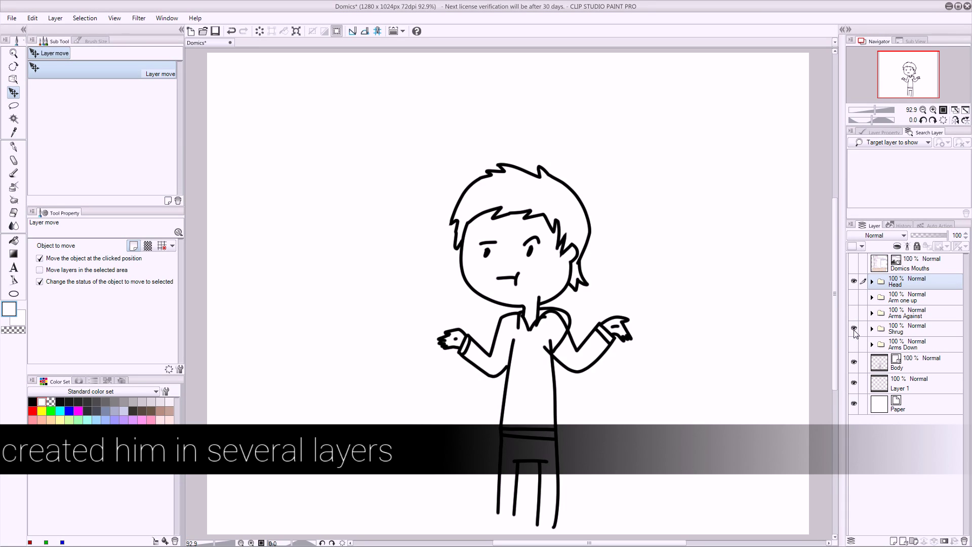
left_click(855, 344)
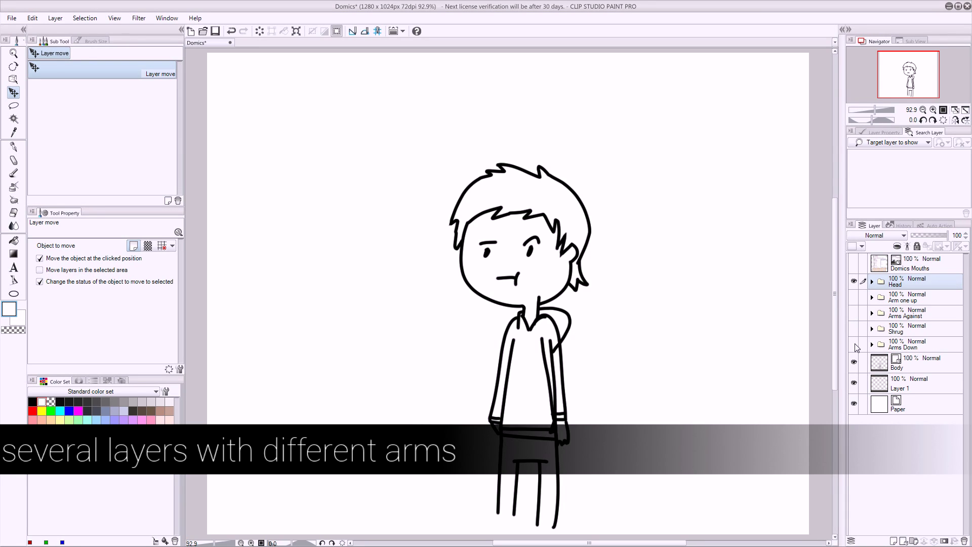
left_click(855, 344)
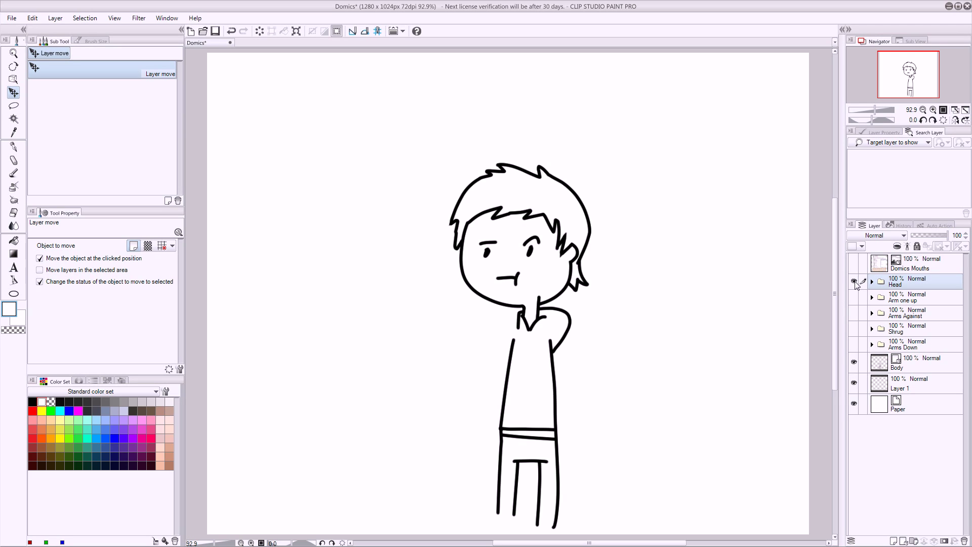
- Show the Arm one up pose and add a new Layer 2 beneath Layer 3
left_click(872, 298)
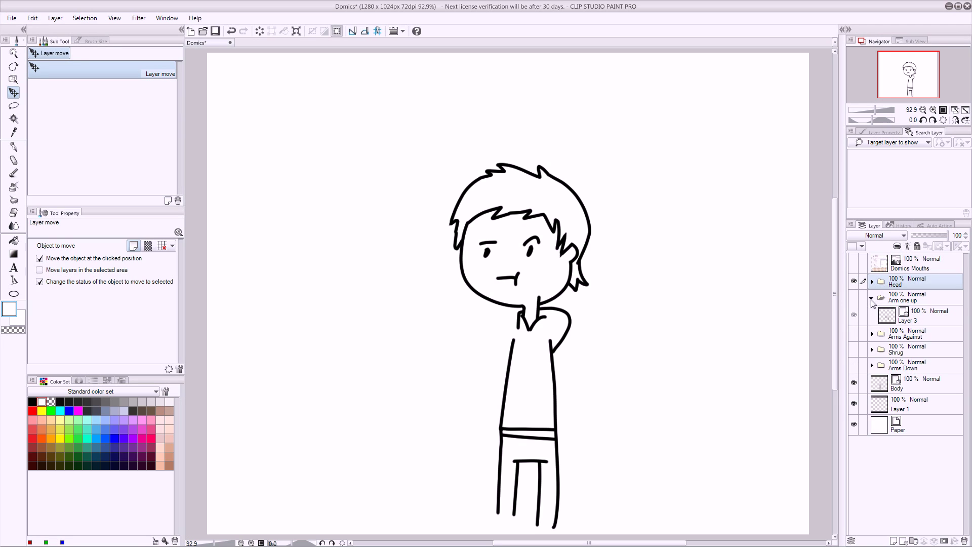
left_click(855, 298)
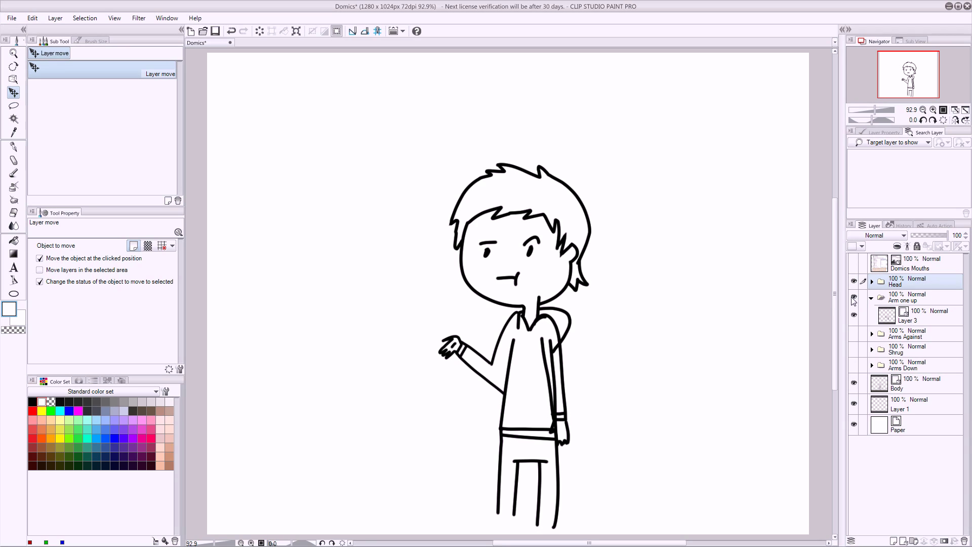
left_click(894, 322)
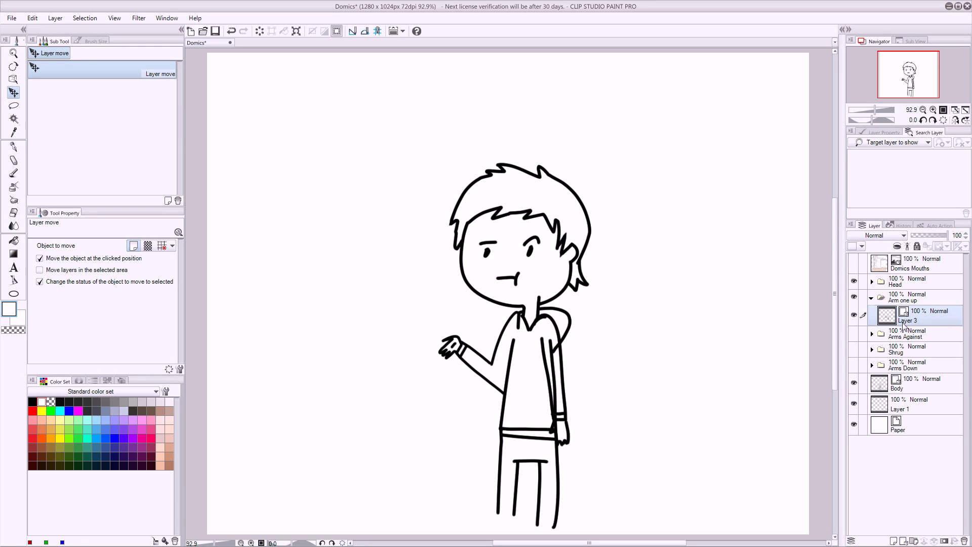
key("ctrl+shift+n")
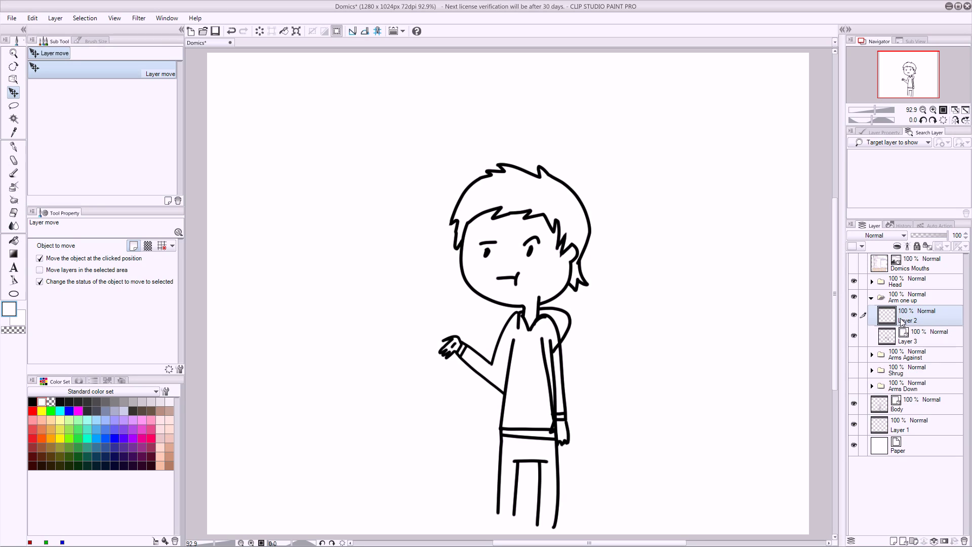
left_click_drag(905, 338, 903, 306)
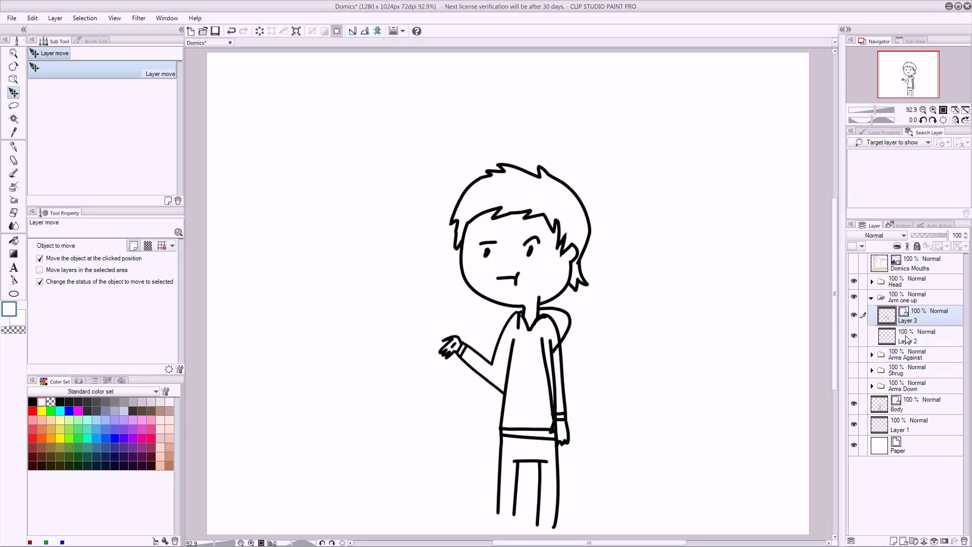
left_click(865, 340)
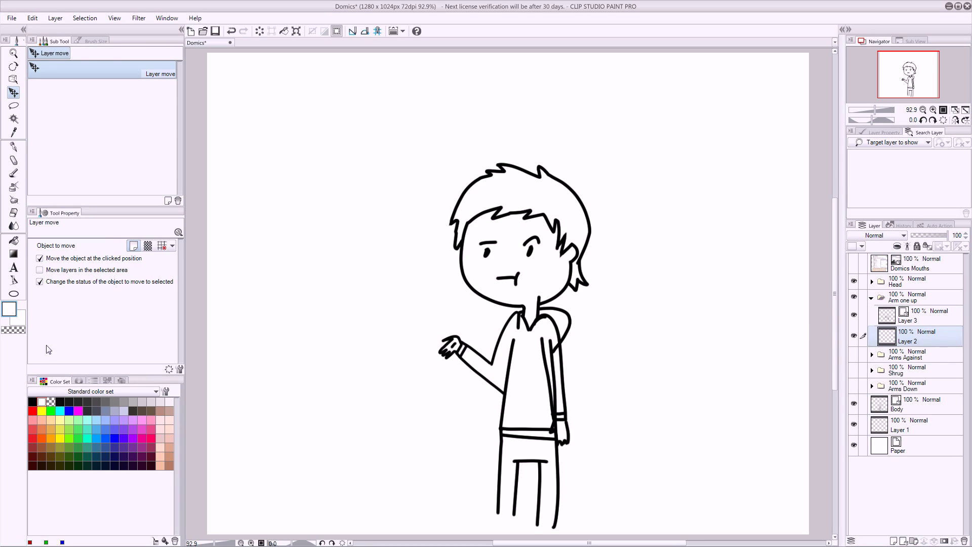
- With the pen, paint white over the neck and body lines behind the raised arm
key("p")
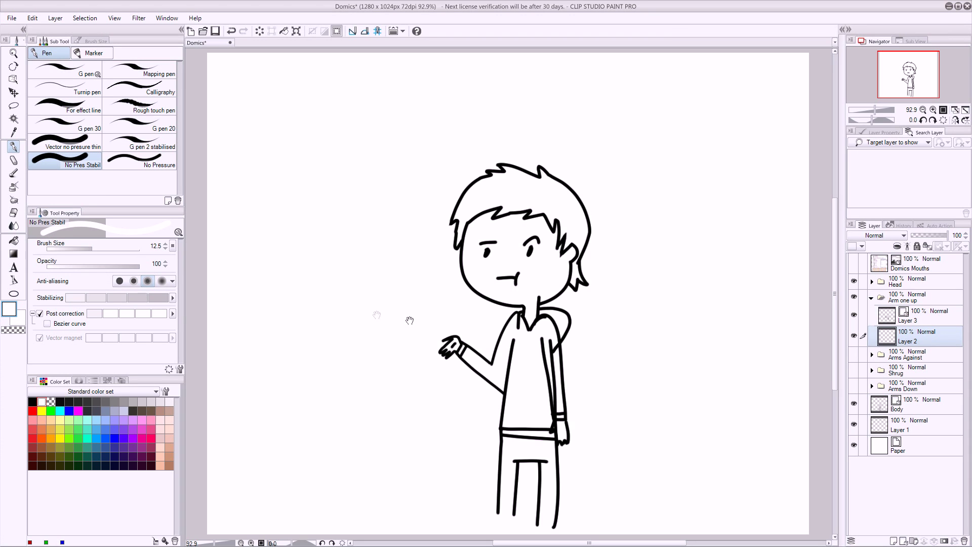
left_click_drag(480, 342, 570, 327)
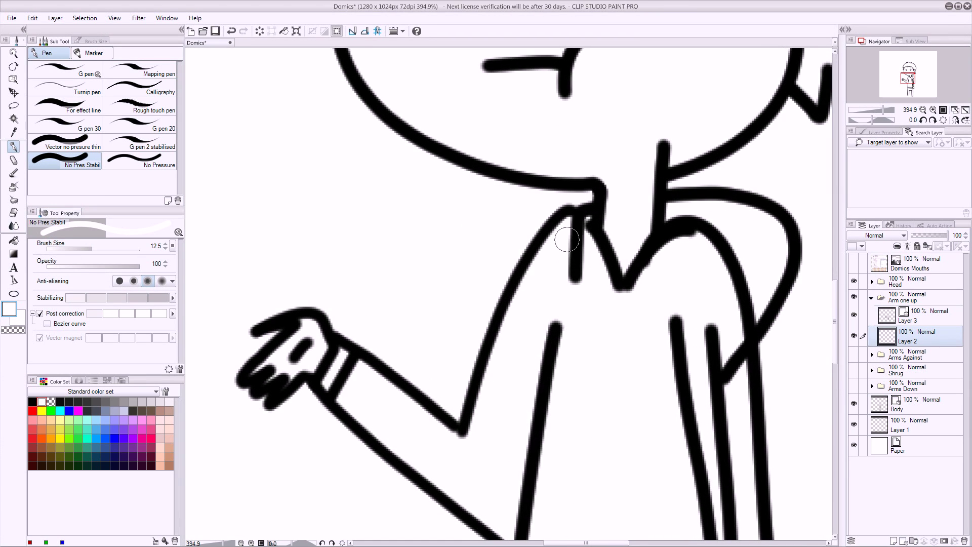
mouse_move(575, 223)
left_mouse_down()
mouse_move(573, 278)
mouse_move(574, 210)
left_mouse_up()
left_click_drag(639, 359, 448, 238)
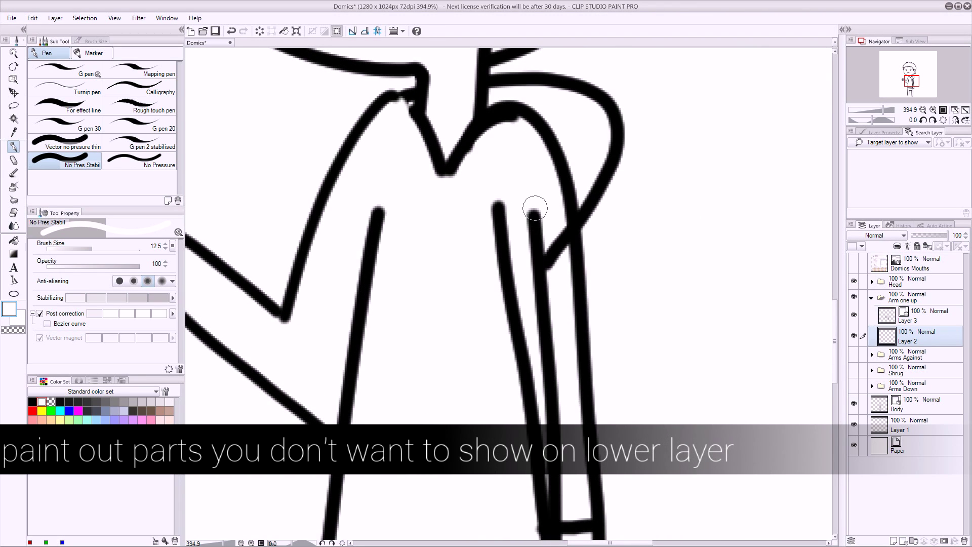
mouse_move(532, 206)
left_mouse_down()
mouse_move(559, 226)
mouse_move(548, 356)
mouse_move(551, 279)
mouse_move(543, 343)
mouse_move(516, 216)
mouse_move(532, 283)
mouse_move(521, 305)
mouse_move(520, 382)
mouse_move(530, 375)
mouse_move(525, 416)
mouse_move(534, 433)
left_mouse_up()
- Swap Arm one up for the Arms Against pose and move Layer 6 above Layer 4
left_click(893, 303)
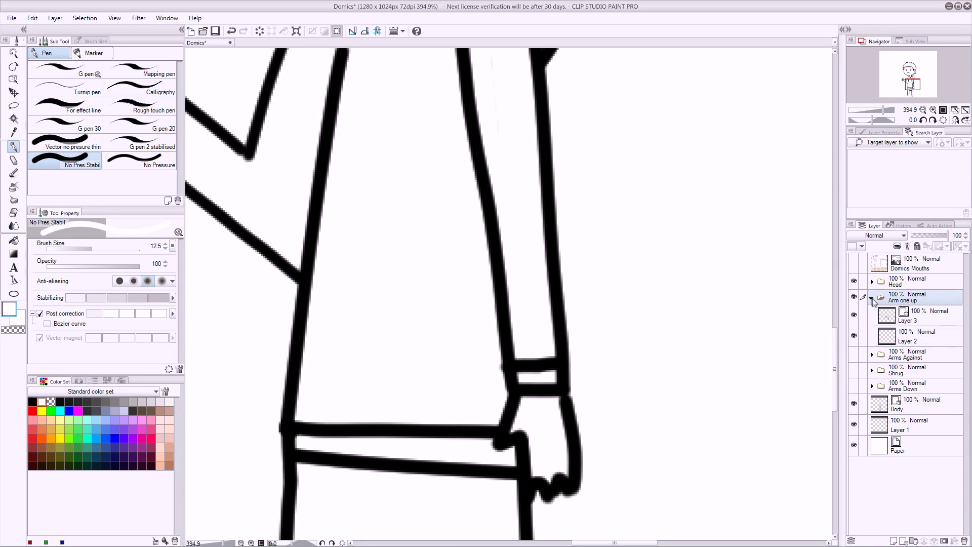
left_click(872, 298)
left_click(855, 298)
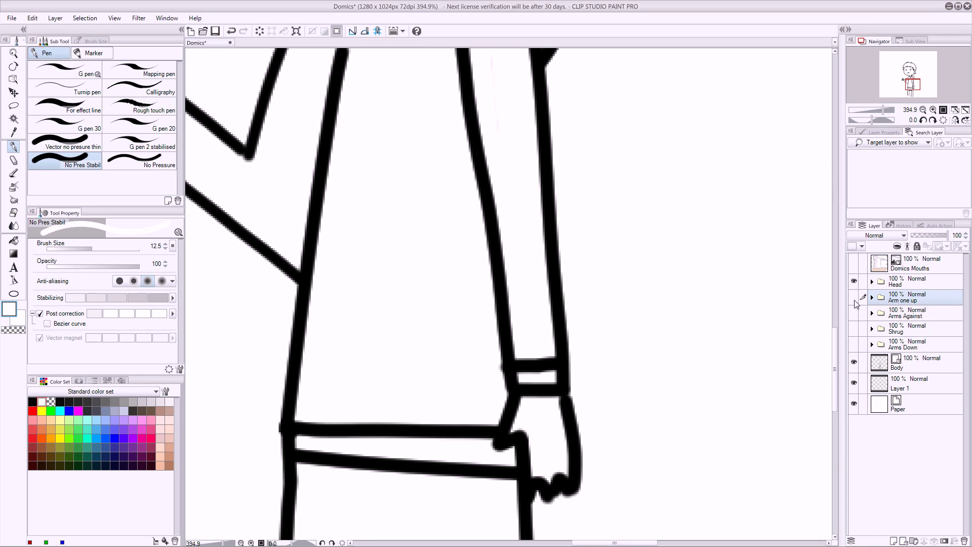
left_click(854, 313)
left_click(872, 313)
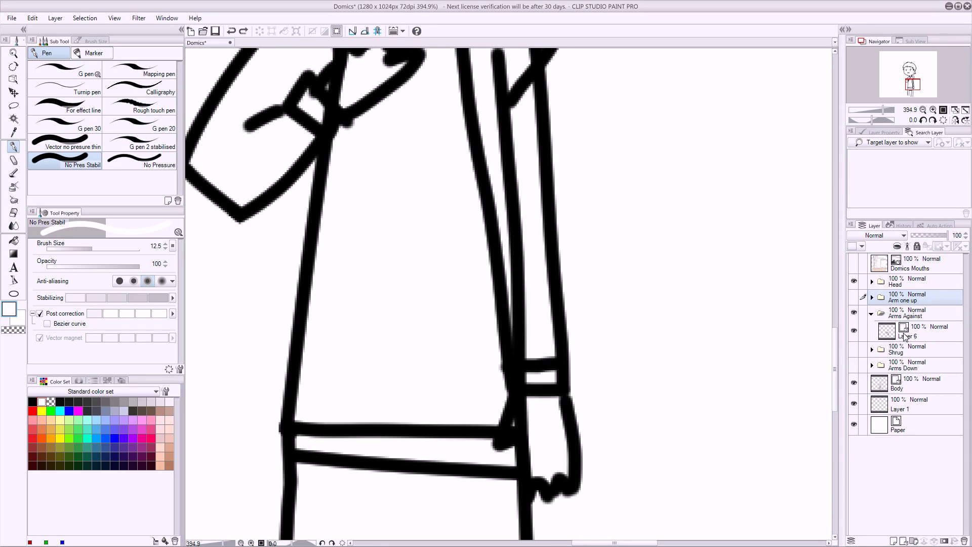
left_click(906, 339)
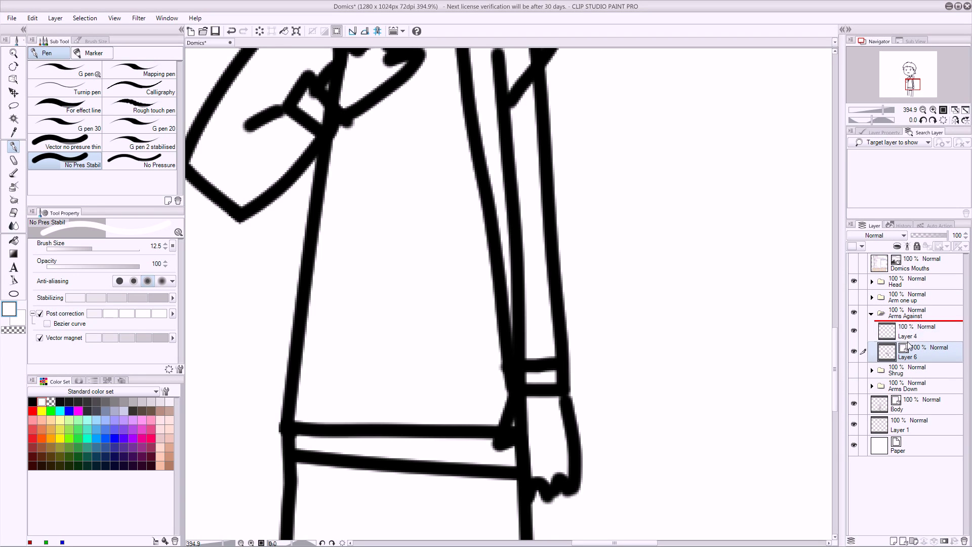
left_click_drag(910, 346, 904, 353)
- Paint white over the collar line and the body lines behind the crossed arm
left_click_drag(379, 226, 431, 317)
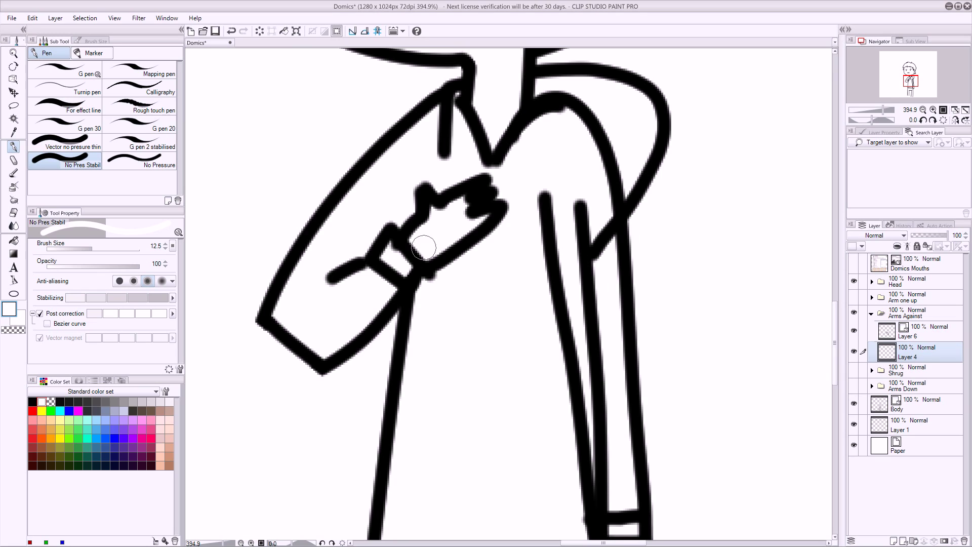
left_click_drag(445, 163, 447, 100)
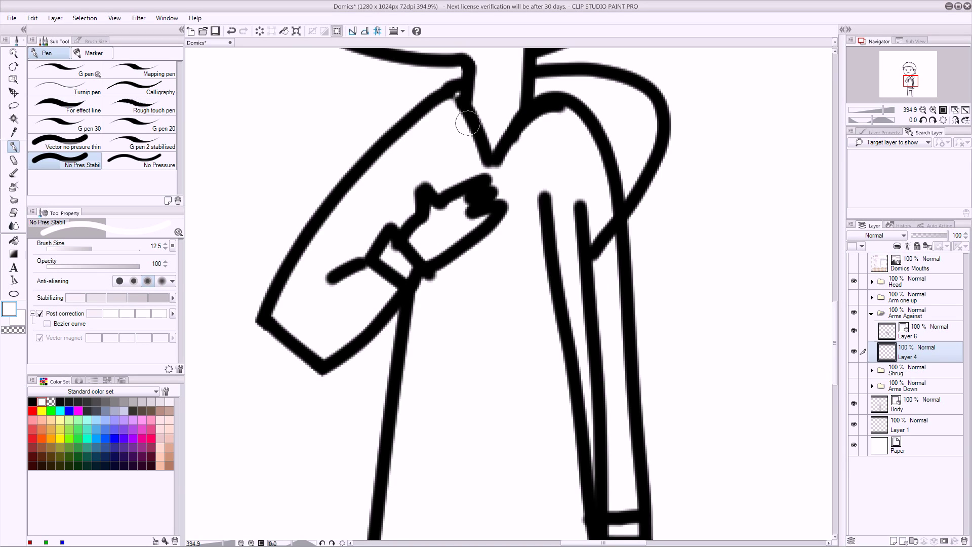
mouse_move(582, 208)
left_mouse_down()
mouse_move(592, 276)
mouse_move(584, 191)
mouse_move(585, 224)
mouse_move(594, 211)
mouse_move(610, 224)
mouse_move(599, 253)
mouse_move(582, 261)
mouse_move(593, 283)
mouse_move(584, 334)
mouse_move(590, 279)
mouse_move(605, 385)
mouse_move(614, 381)
mouse_move(602, 296)
mouse_move(575, 328)
mouse_move(589, 292)
mouse_move(587, 381)
mouse_move(584, 427)
left_mouse_up()
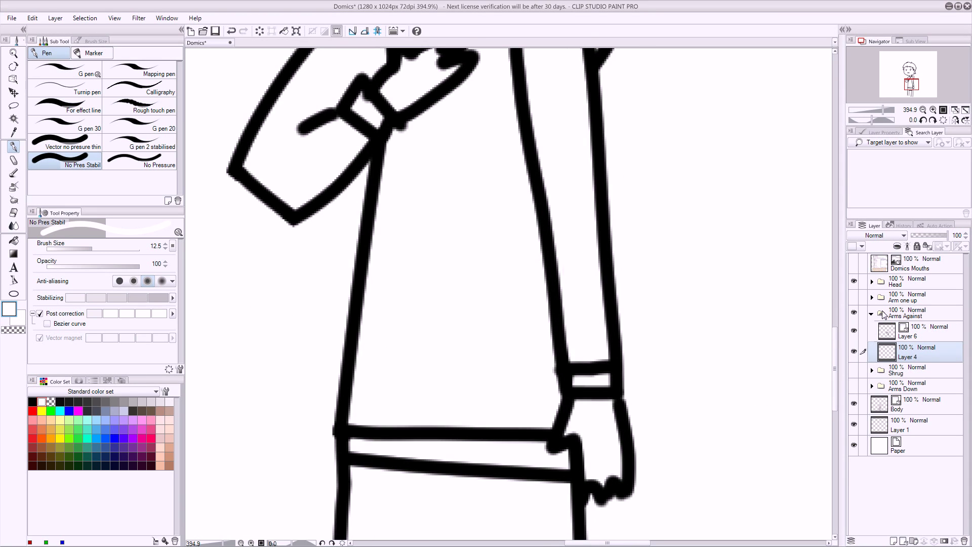
- Swap Arms Against for the Shrug pose and place Layer 5 below Arms Shrug
left_click(872, 313)
left_click(855, 312)
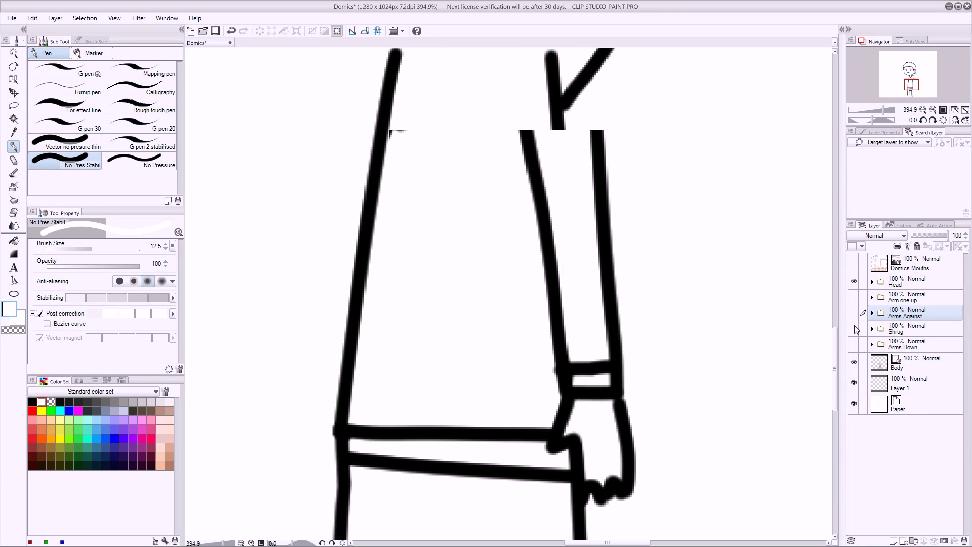
left_click(855, 329)
left_click(873, 330)
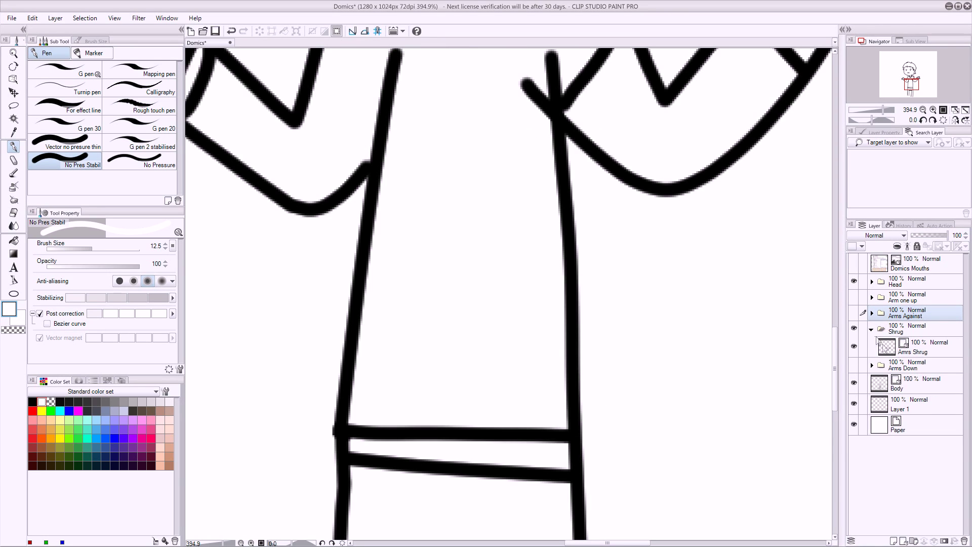
left_click(900, 352)
left_click_drag(903, 349, 906, 374)
- Paint white over the diagonal line under the arm and the short collar line
scroll(543, 299, "up", 3)
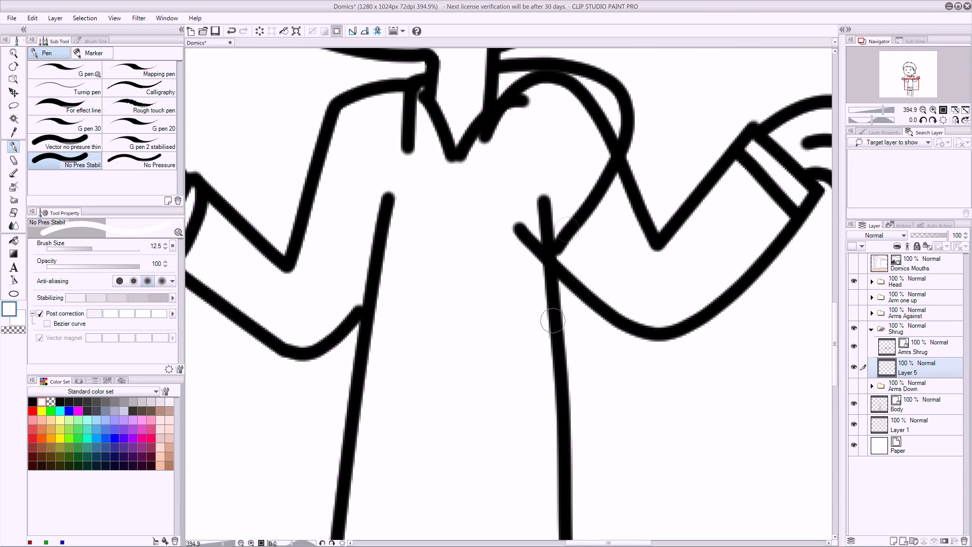
mouse_move(554, 219)
left_mouse_down()
mouse_move(549, 230)
mouse_move(566, 243)
left_mouse_up()
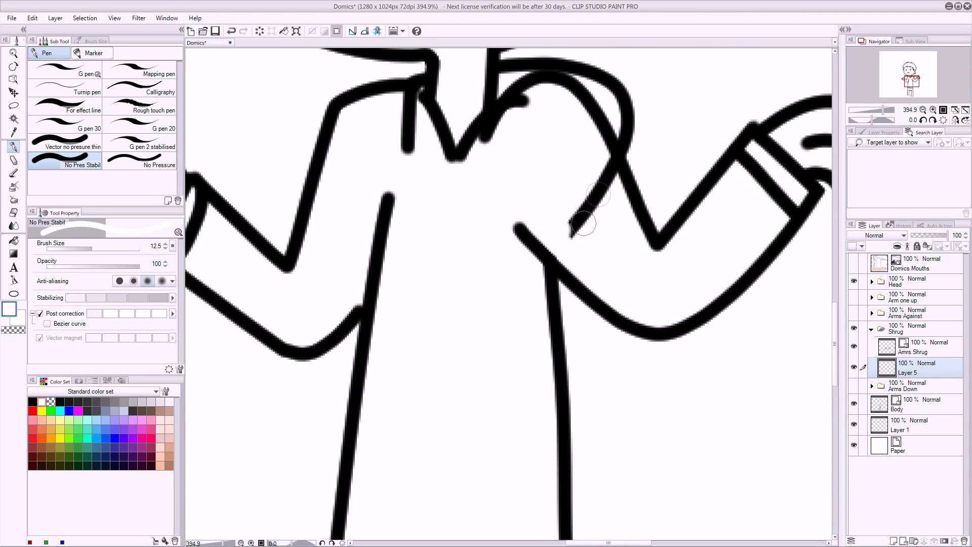
mouse_move(593, 199)
left_mouse_down()
mouse_move(600, 166)
mouse_move(610, 181)
mouse_move(603, 159)
mouse_move(609, 201)
mouse_move(580, 213)
left_mouse_up()
mouse_move(375, 133)
left_mouse_down()
mouse_move(396, 99)
mouse_move(413, 117)
mouse_move(402, 96)
mouse_move(409, 146)
left_mouse_up()
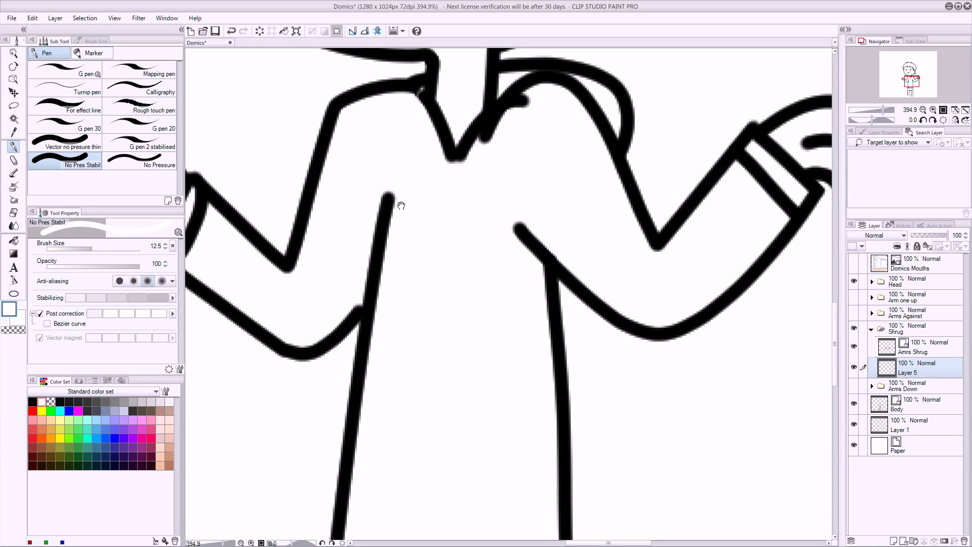
left_click_drag(395, 202, 472, 389)
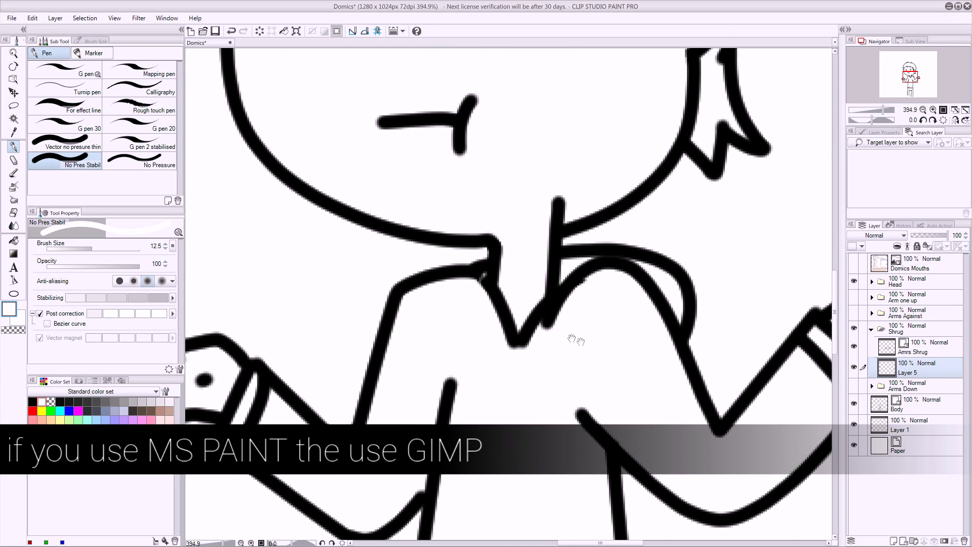
left_click_drag(573, 334, 562, 410)
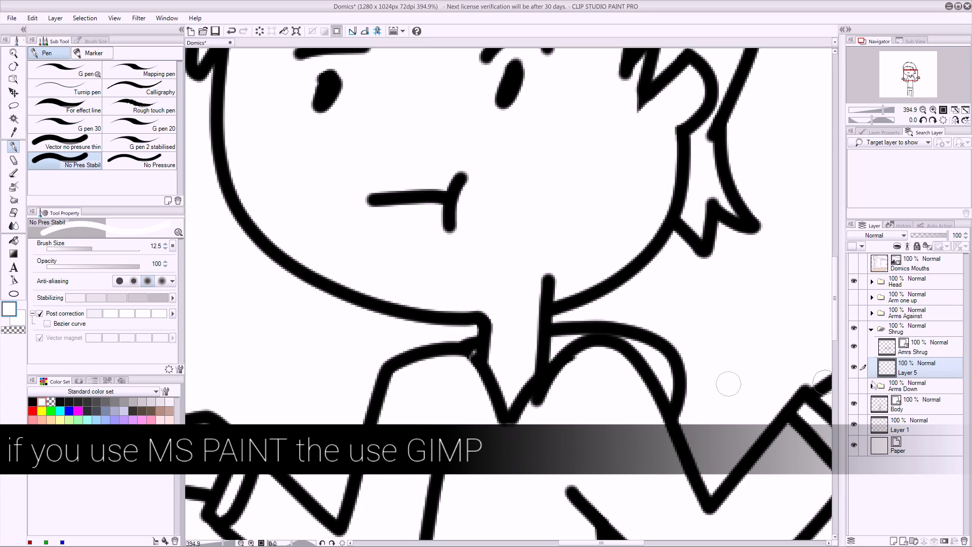
- Swap Shrug for the Arms Down pose and add a new Layer 7 below Arms down
left_click(872, 329)
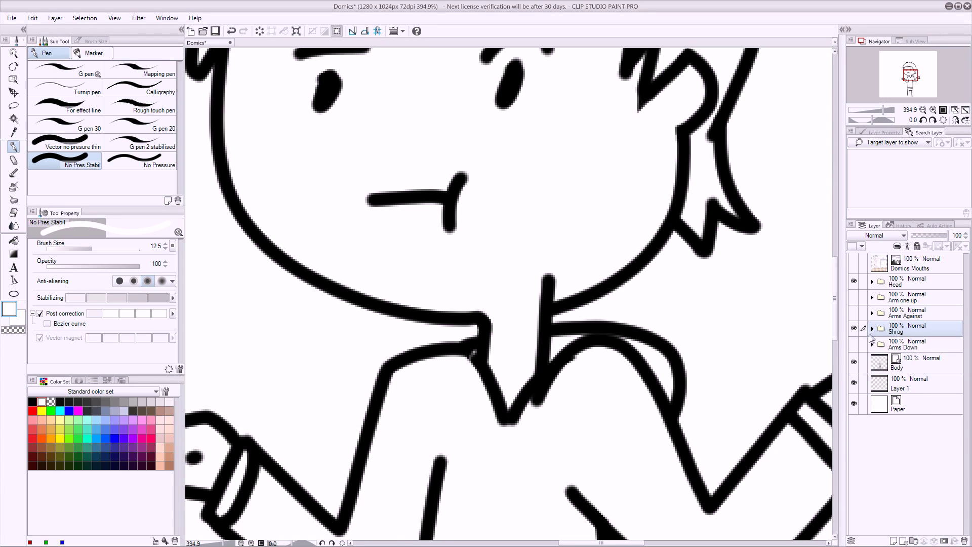
left_click(854, 331)
left_click(854, 345)
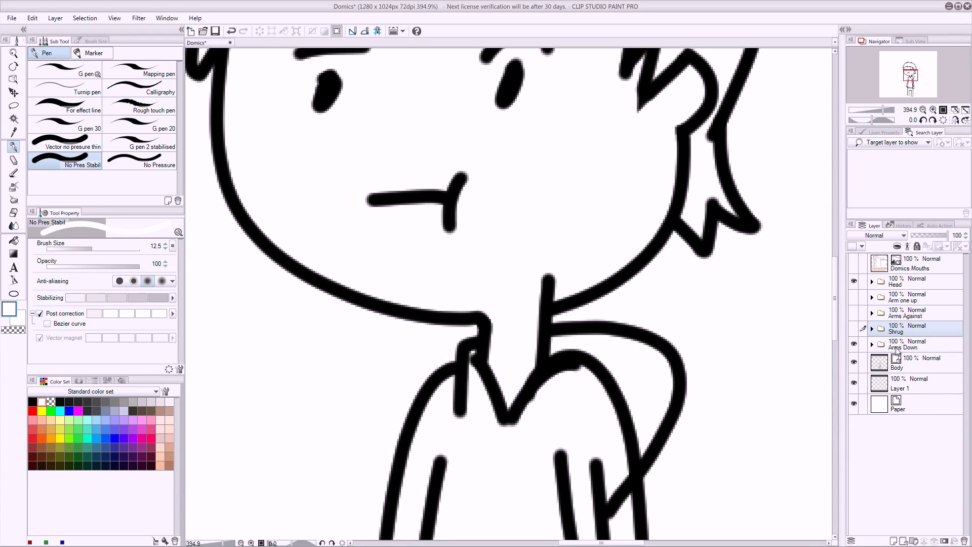
left_click(872, 345)
left_click(899, 368)
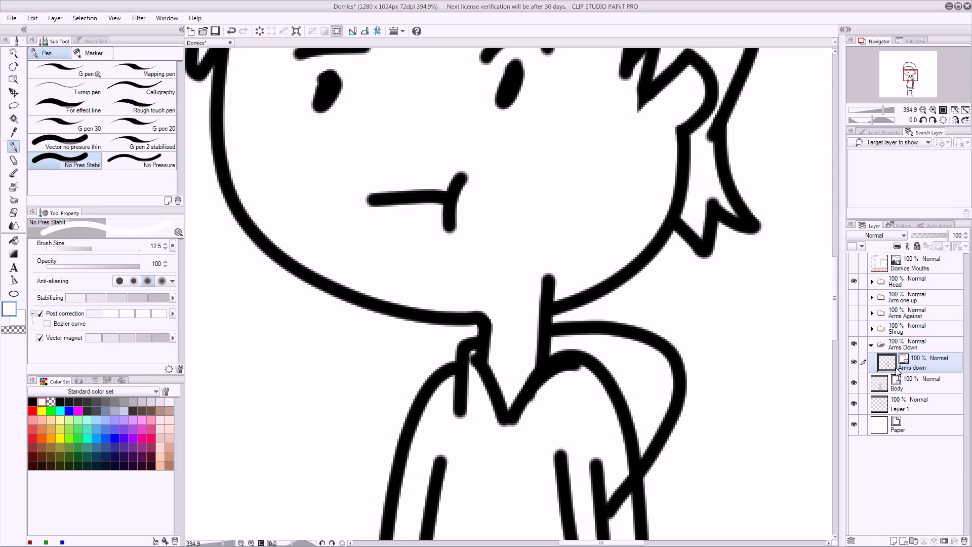
key("ctrl+shift+n")
left_click(899, 386)
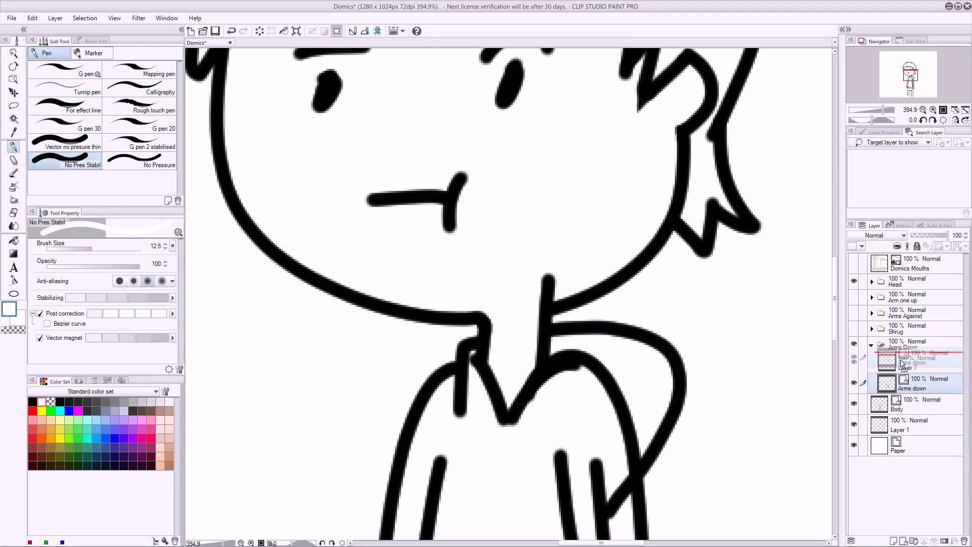
left_click(899, 386)
- Paint white over the shoulder mark, both inner arm lines and the hand line, then fit the view
scroll(721, 341, "down", 3)
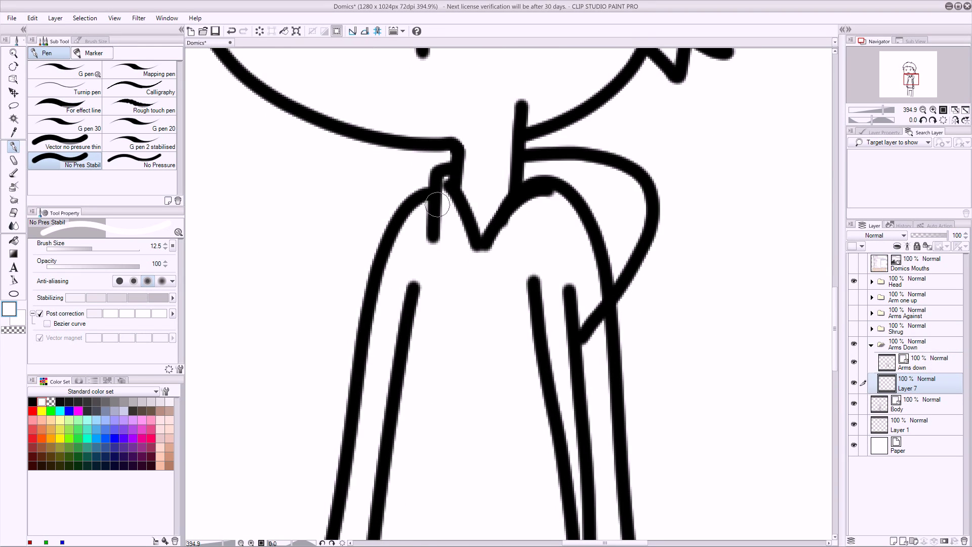
left_click_drag(441, 210, 433, 243)
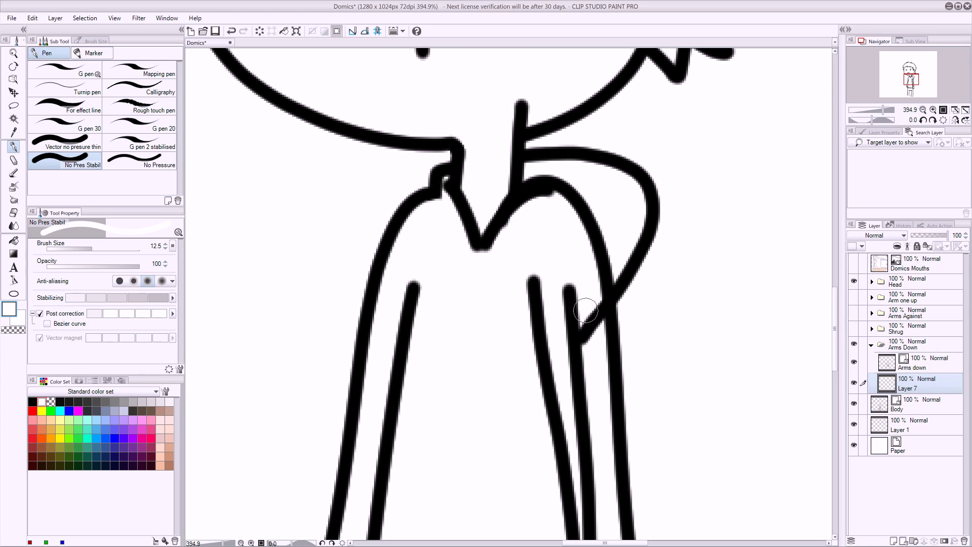
mouse_move(580, 286)
left_mouse_down()
mouse_move(584, 362)
mouse_move(569, 287)
mouse_move(590, 343)
left_mouse_up()
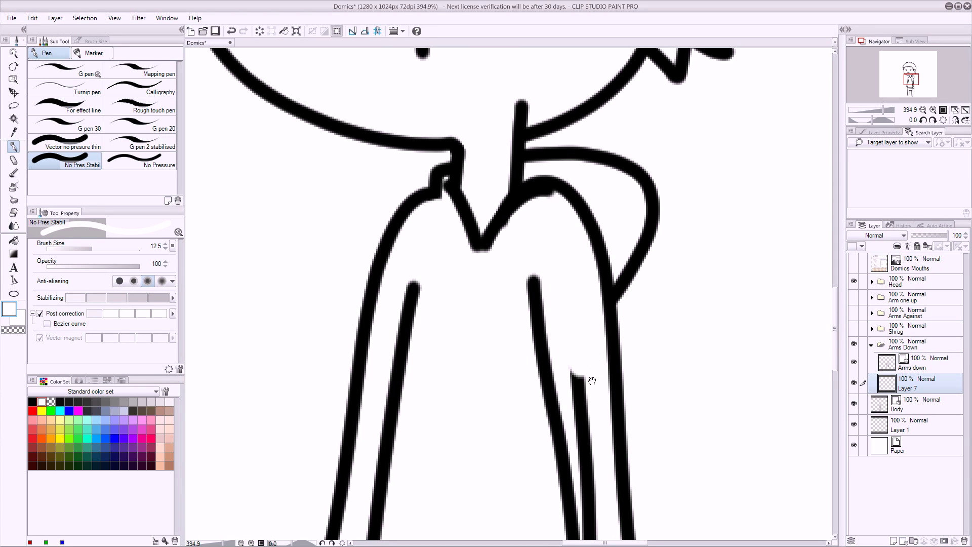
scroll(536, 167, "down", 5)
left_click_drag(527, 149, 529, 380)
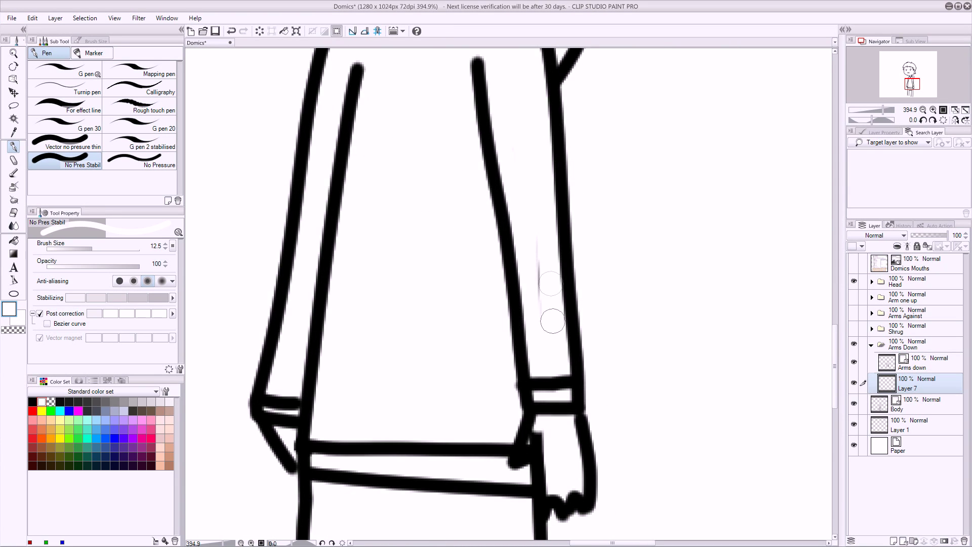
mouse_move(553, 413)
left_mouse_down()
mouse_move(531, 460)
mouse_move(542, 434)
left_mouse_up()
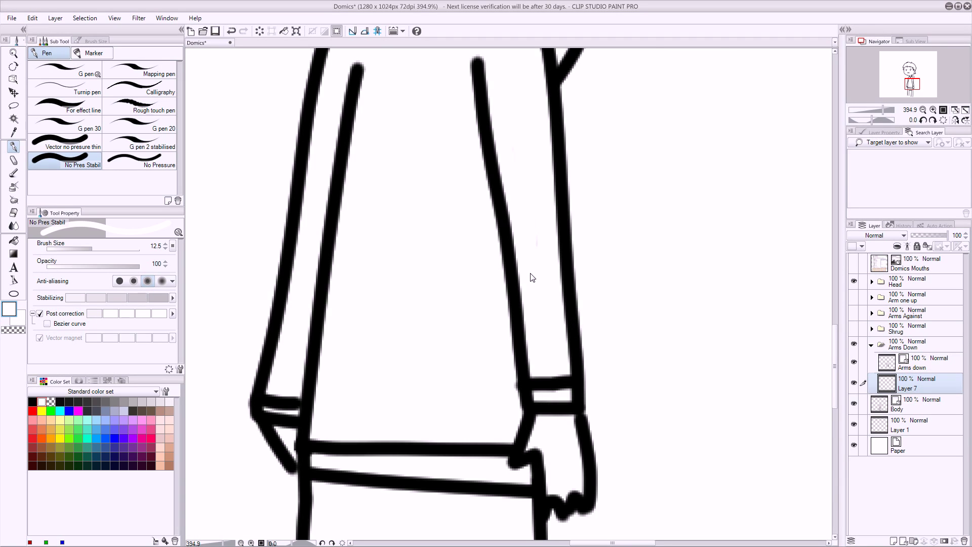
key("ctrl+0")
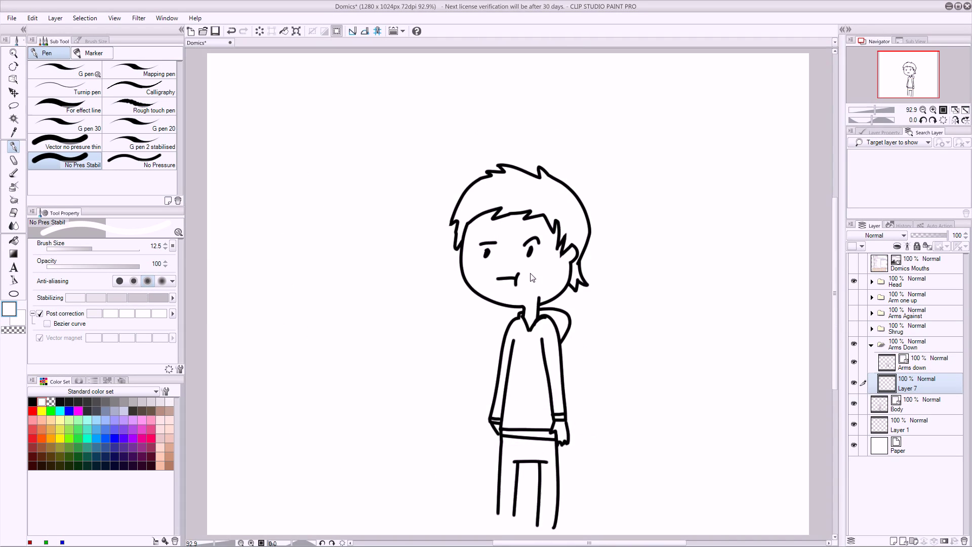
- Hide Arms Down, preview Shrug, Arms Against and Arm one up, leave Arm one up shown, and expand Head
left_click(873, 346)
left_click(855, 345)
left_click(855, 329)
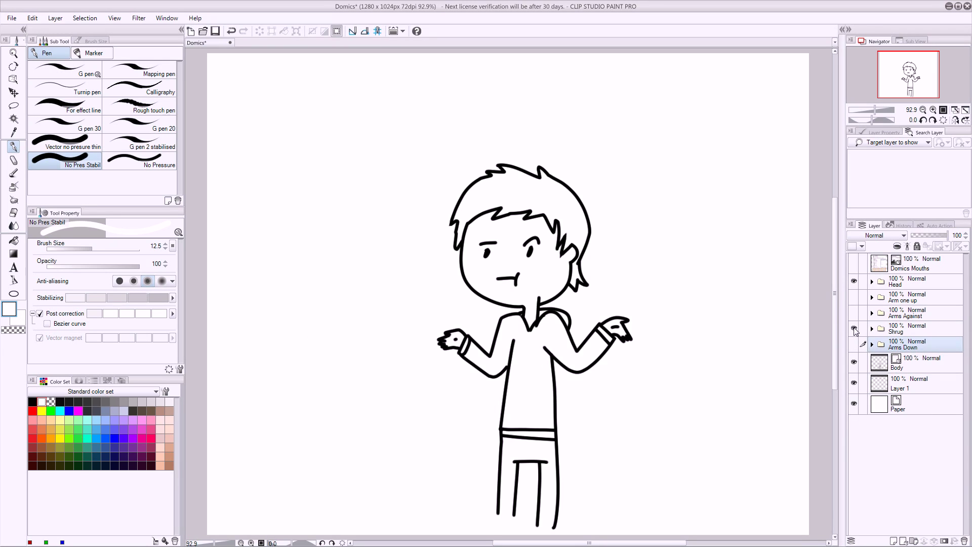
left_click(855, 329)
left_click(854, 313)
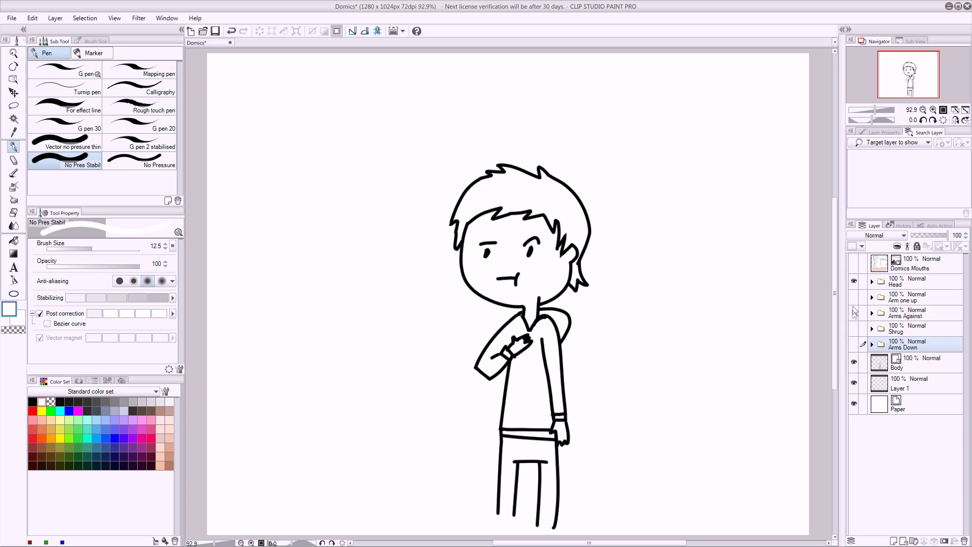
left_click(854, 313)
left_click(855, 298)
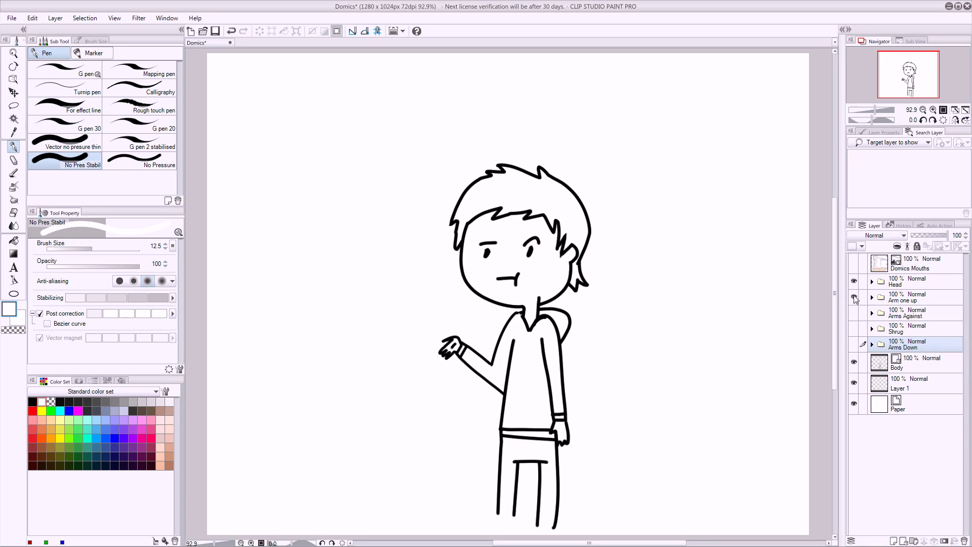
left_click(855, 297)
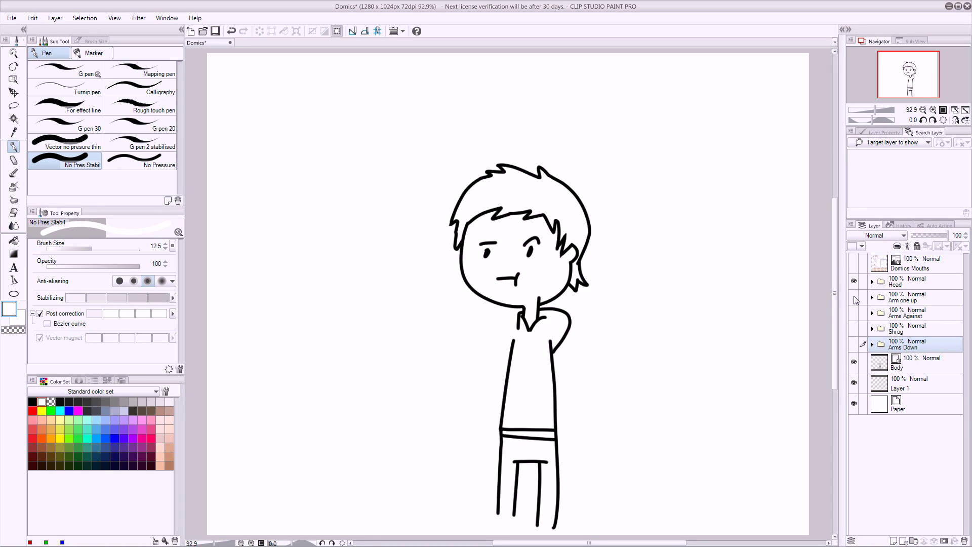
left_click(855, 298)
left_click(872, 283)
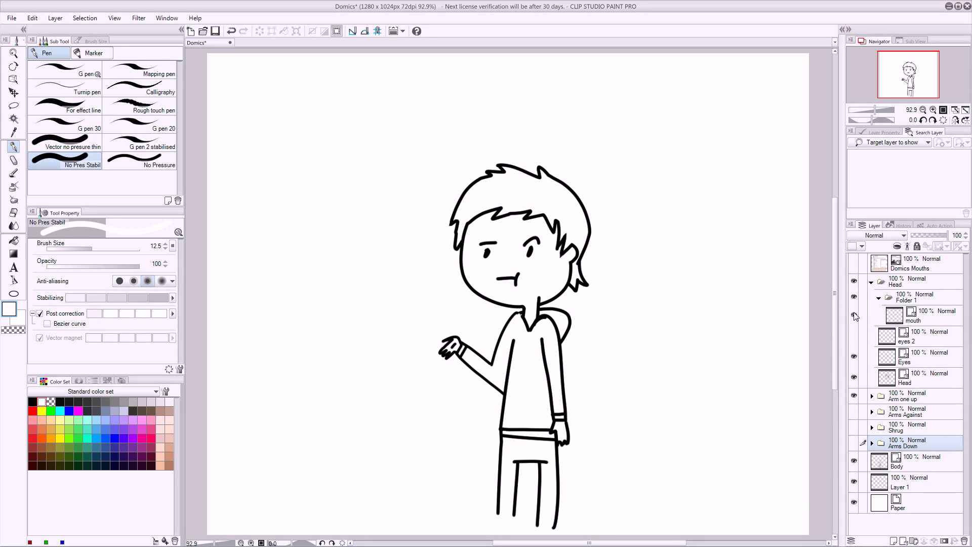
- Compare the eyes 2, Eyes and mouth layers, then show the Domics Mouths reference chart
left_click(855, 337)
left_click(854, 357)
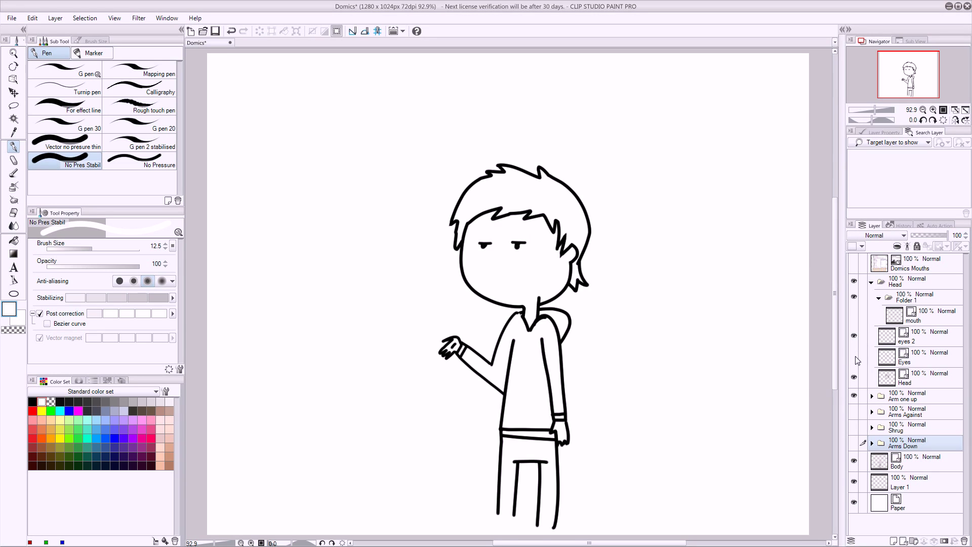
left_click(855, 335)
left_click(855, 317)
left_click(855, 316)
left_click(855, 316)
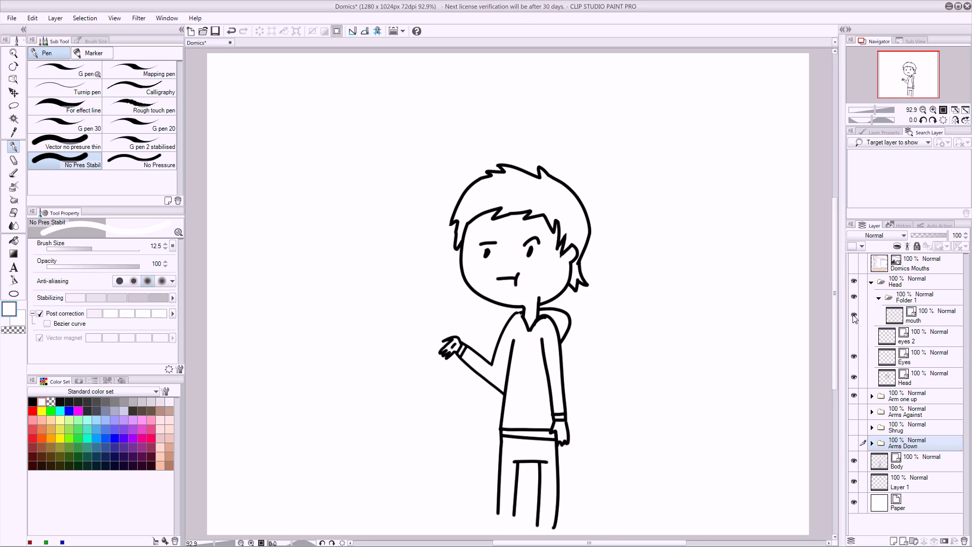
left_click(855, 264)
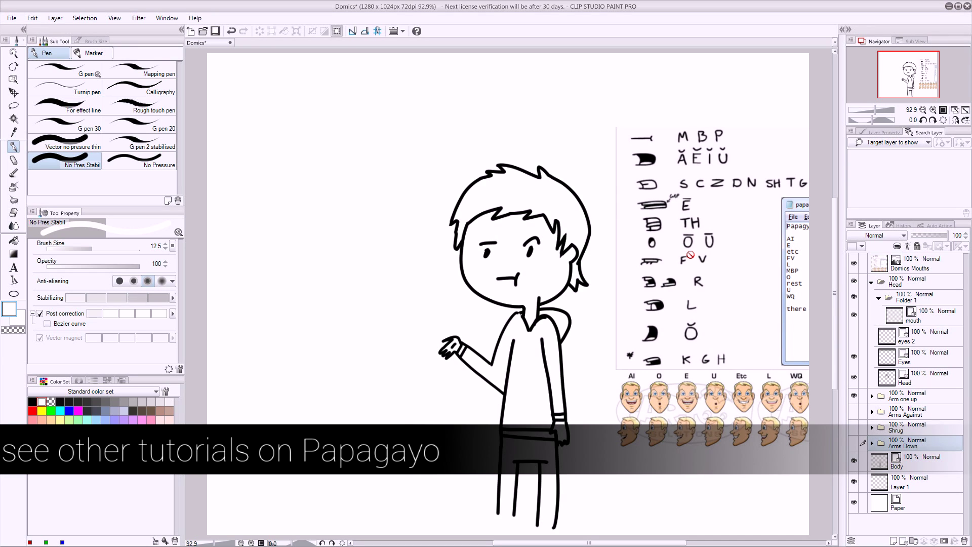
left_click(13, 93)
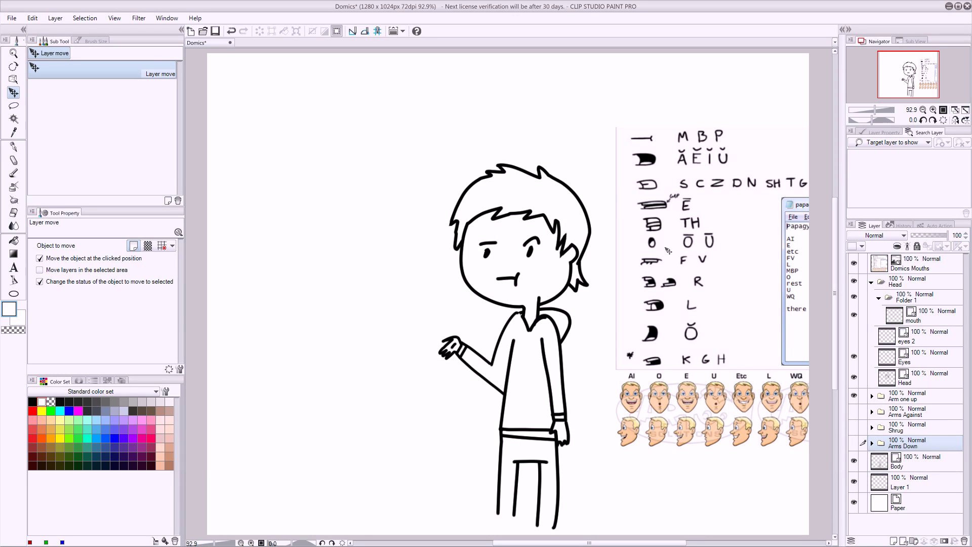
left_click_drag(665, 250, 465, 271)
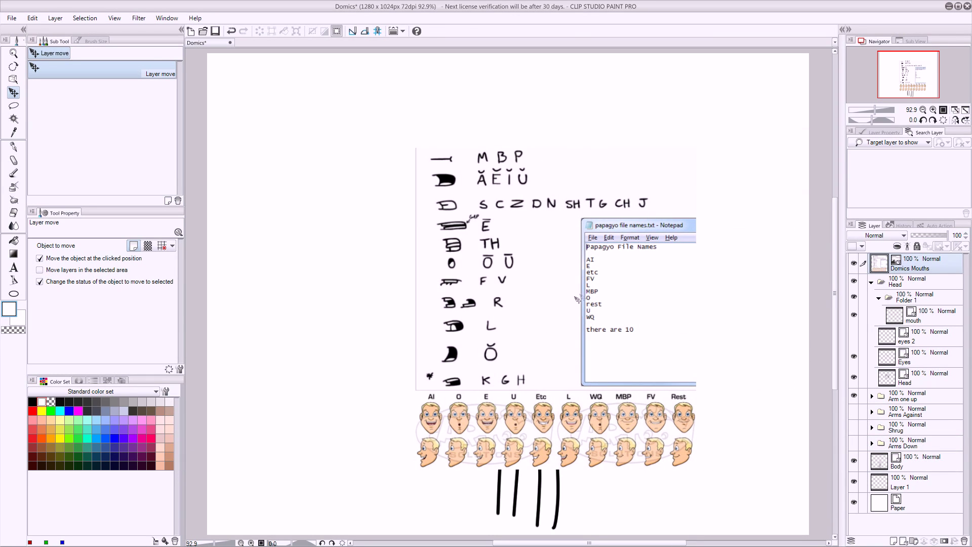
left_click_drag(530, 281, 723, 265)
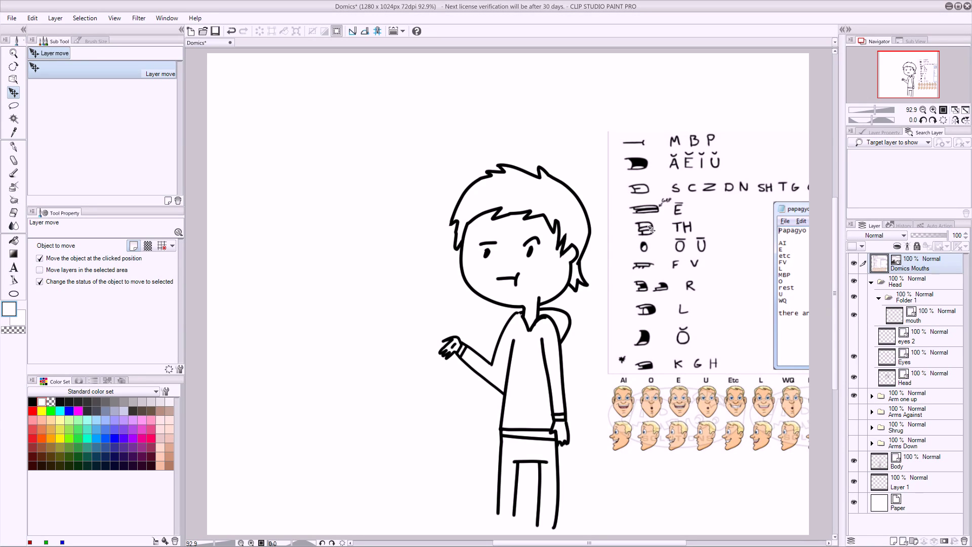
left_click(908, 303)
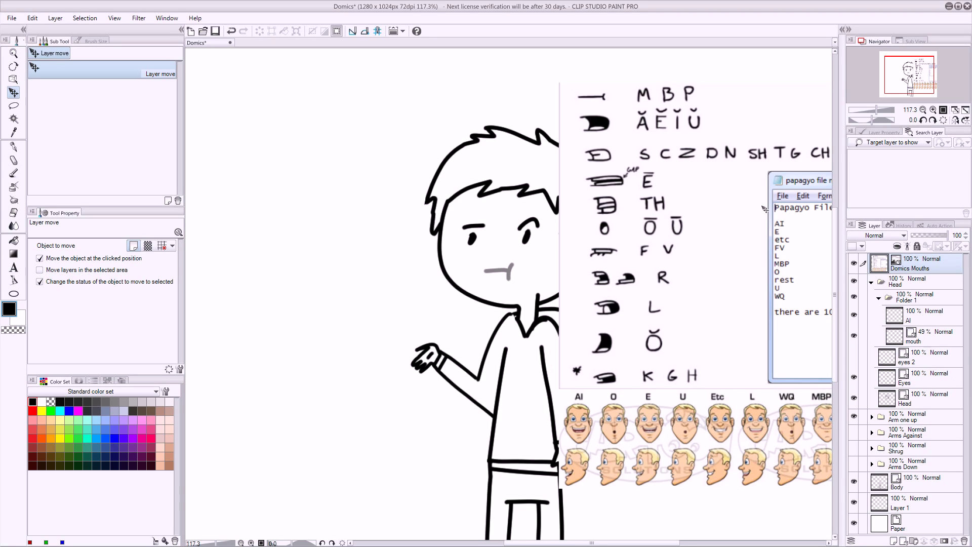
- On the AI layer, draw the open mouth outline over the grey guide, undoing failed strokes
left_click(916, 317)
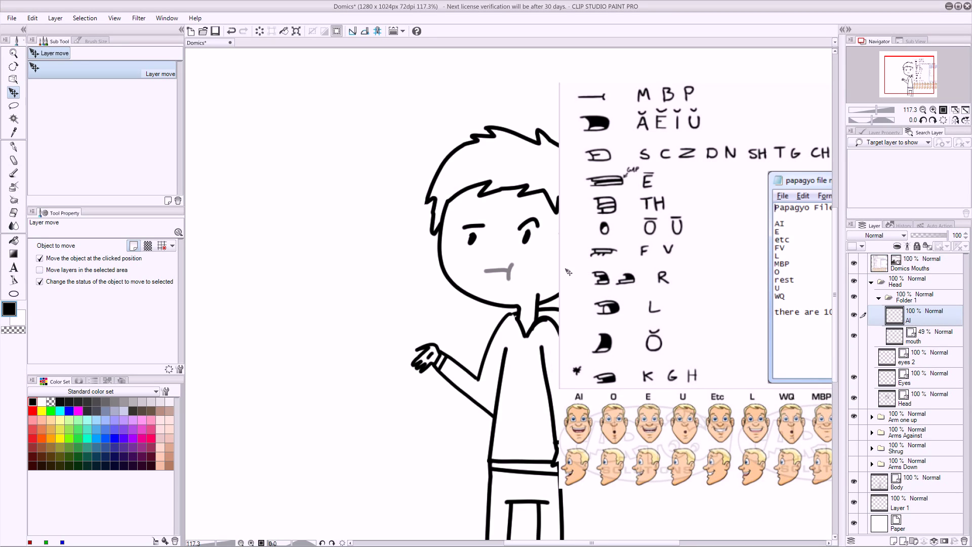
key("o")
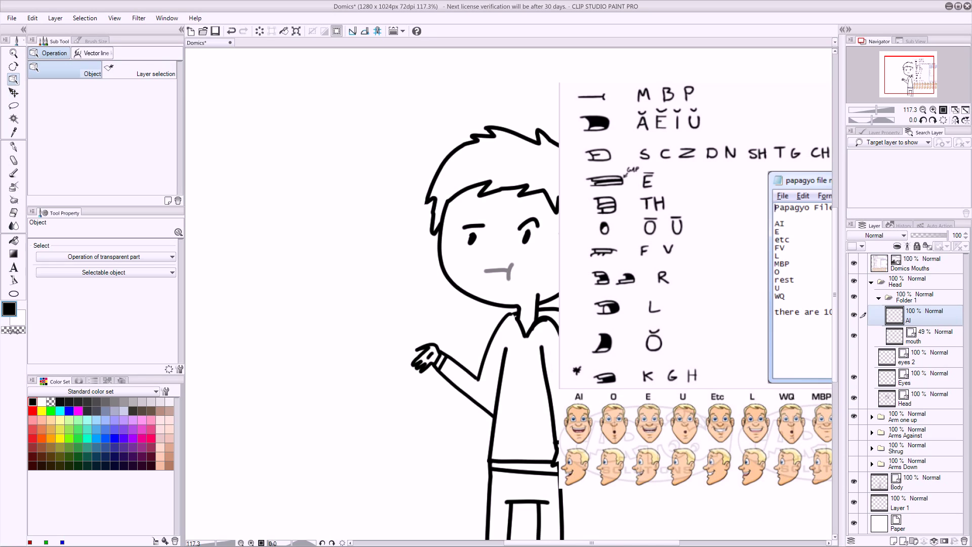
key("p")
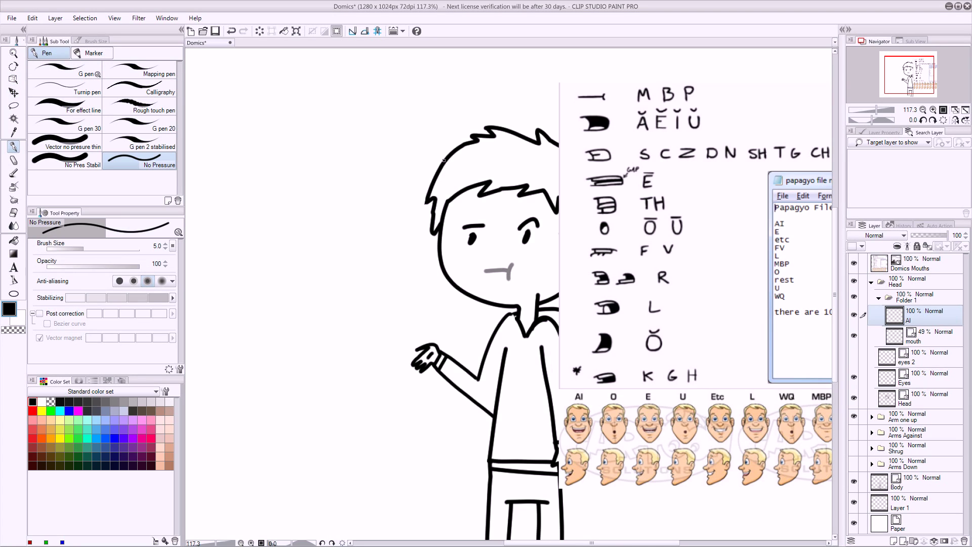
left_click_drag(486, 261, 495, 282)
key("ctrl+z")
scroll(522, 275, "up", 2)
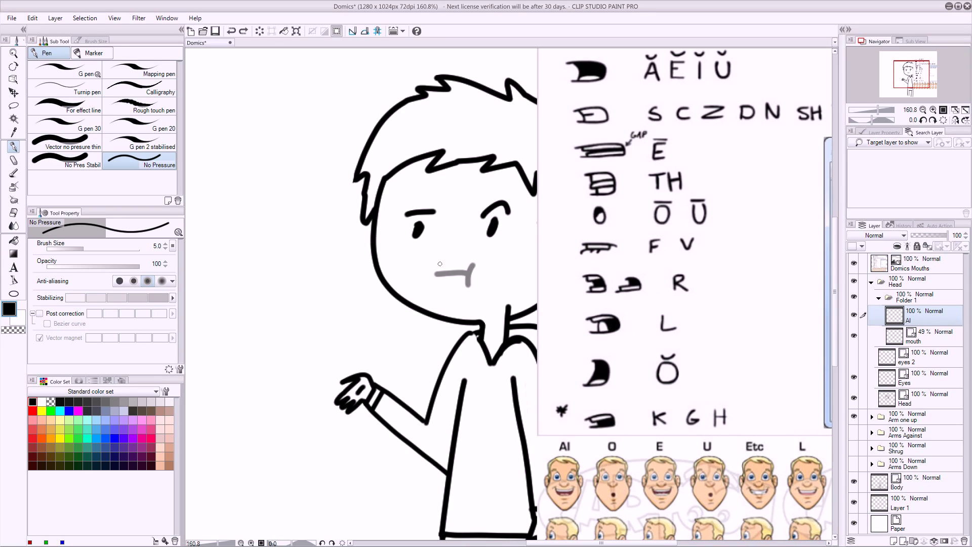
mouse_move(440, 264)
left_mouse_down()
mouse_move(481, 264)
mouse_move(487, 273)
mouse_move(435, 287)
left_mouse_up()
left_click_drag(442, 263, 440, 281)
key("ctrl+z")
left_click_drag(441, 263, 441, 290)
key("ctrl+z")
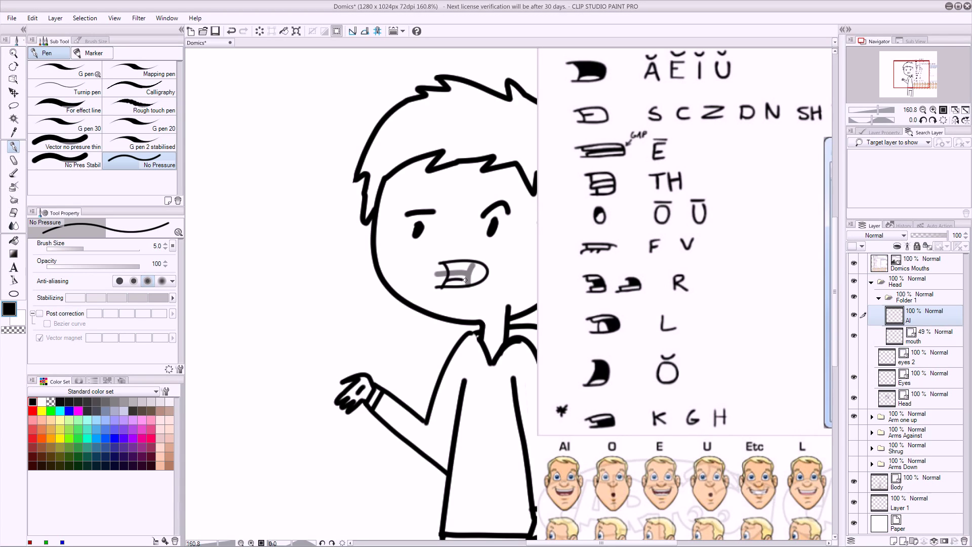
key("ctrl+z")
- Add a curve inside the mouth and erase stray marks at the corner
left_click_drag(446, 278, 467, 283)
scroll(447, 299, "up", 5)
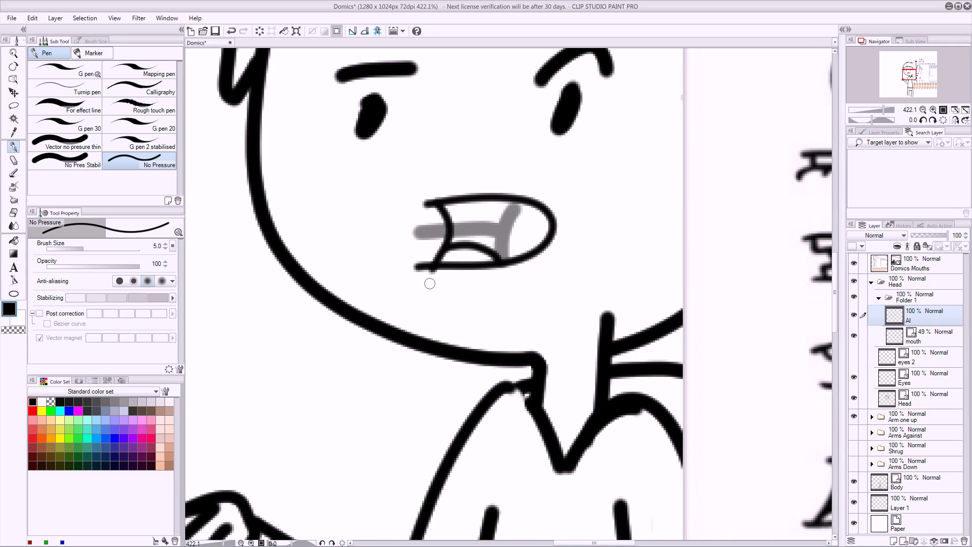
left_click_drag(424, 277, 441, 277)
key("ctrl+z")
key("e")
left_click(440, 276)
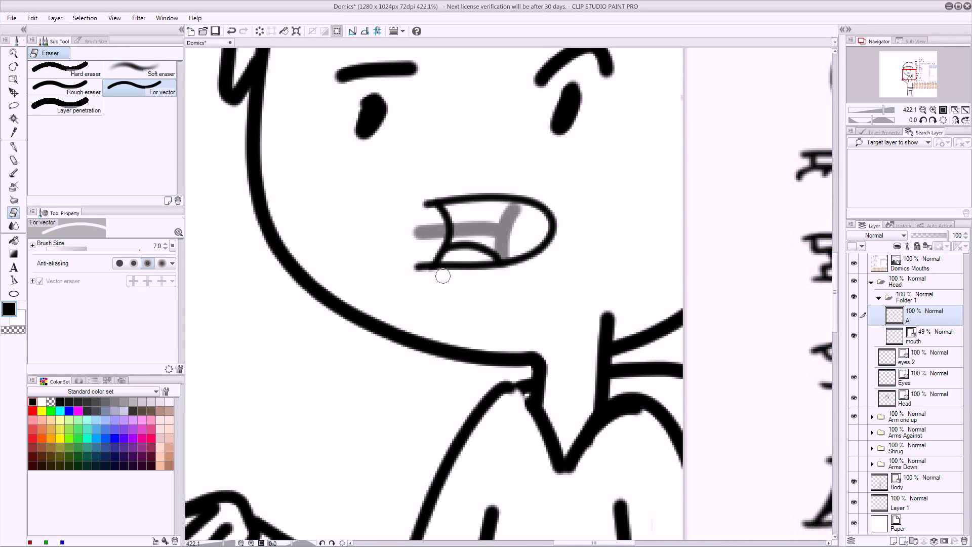
- Fill the mouth interior with black and hide the AI layer
key("g")
key("g")
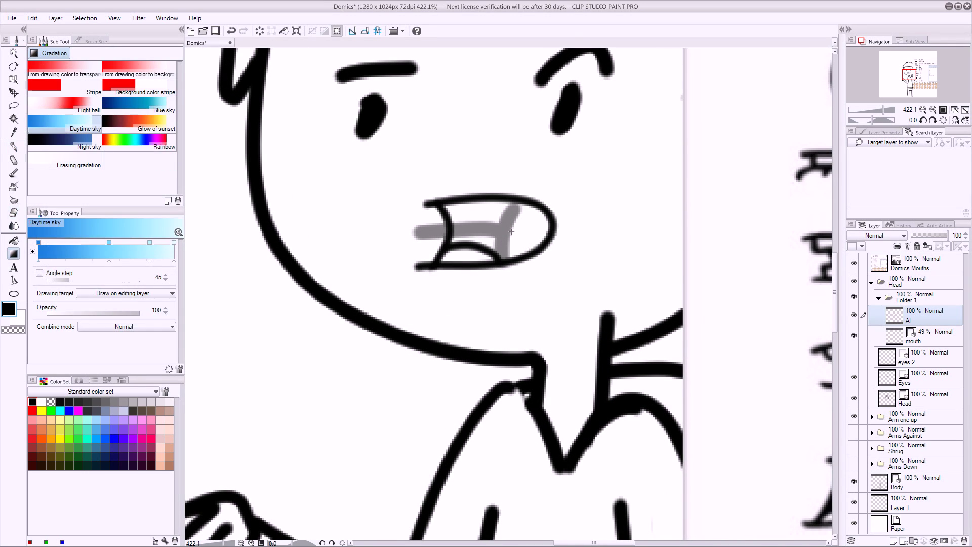
left_click(527, 231)
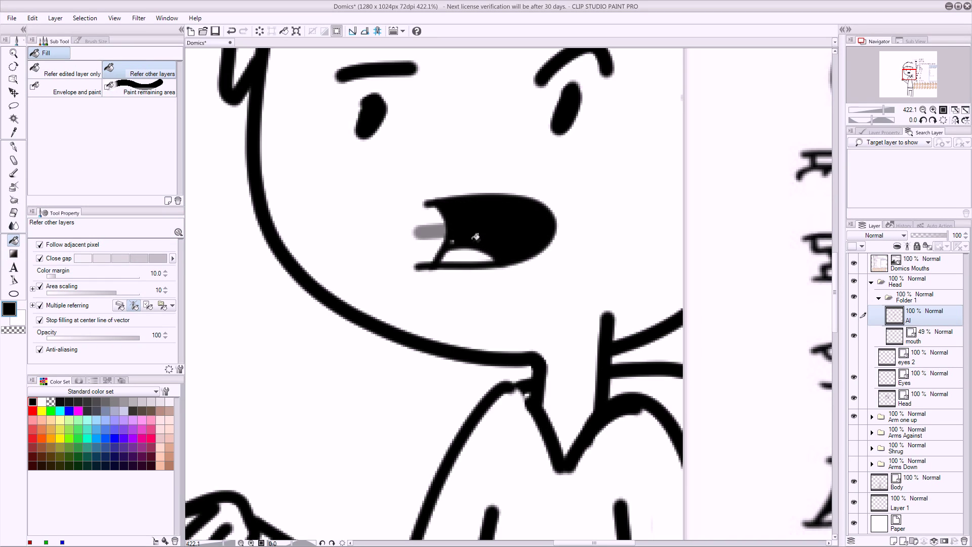
key("p")
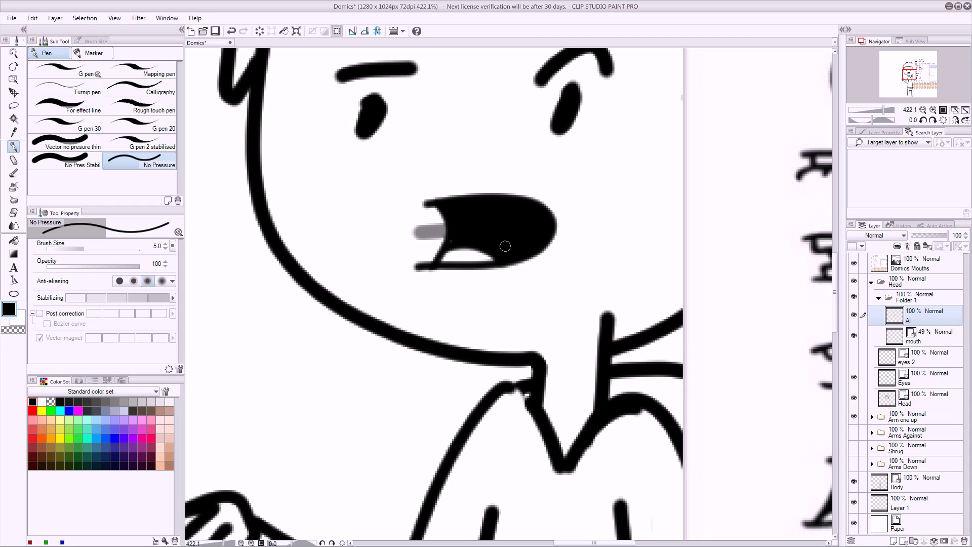
scroll(508, 253, "down", 5)
scroll(508, 256, "up", 2)
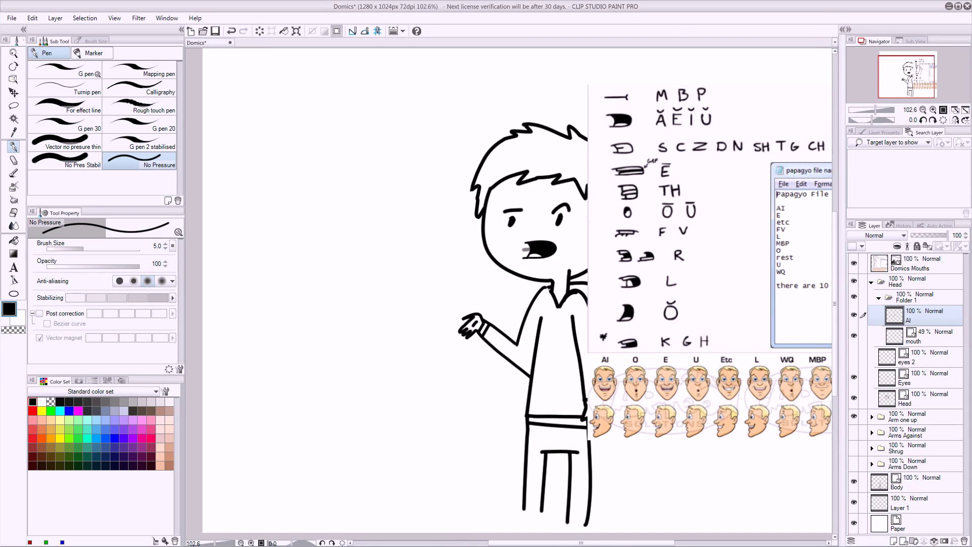
left_click(854, 315)
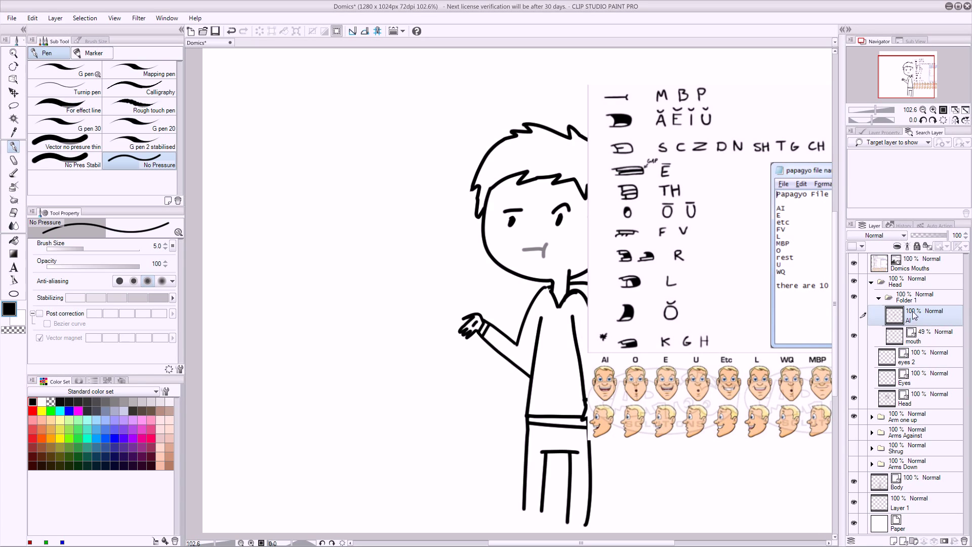
- Create a new layer named E
key("ctrl+shift+n")
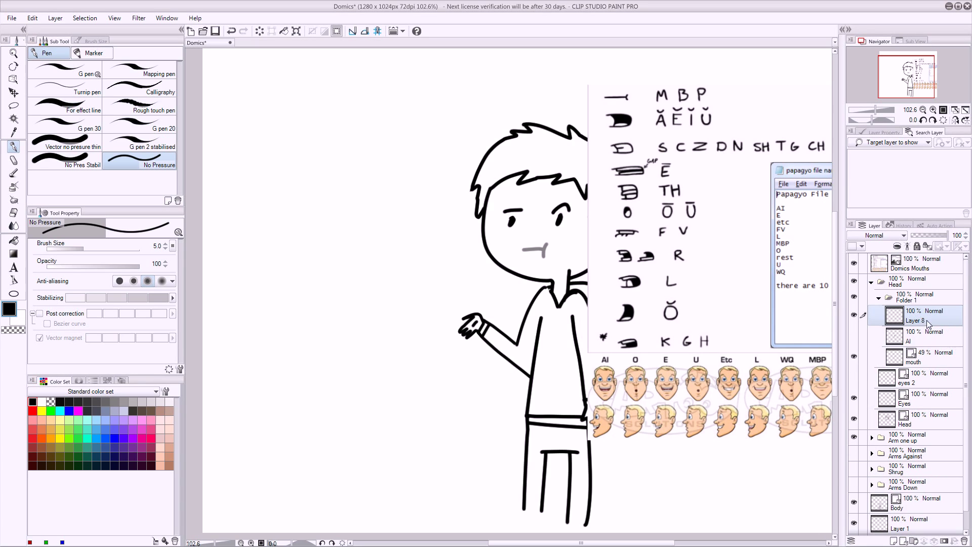
double_click(929, 323)
type("E")
key("Return")
- Draw the E mouth outline with upper and lower teeth lines
left_click_drag(546, 251, 640, 227)
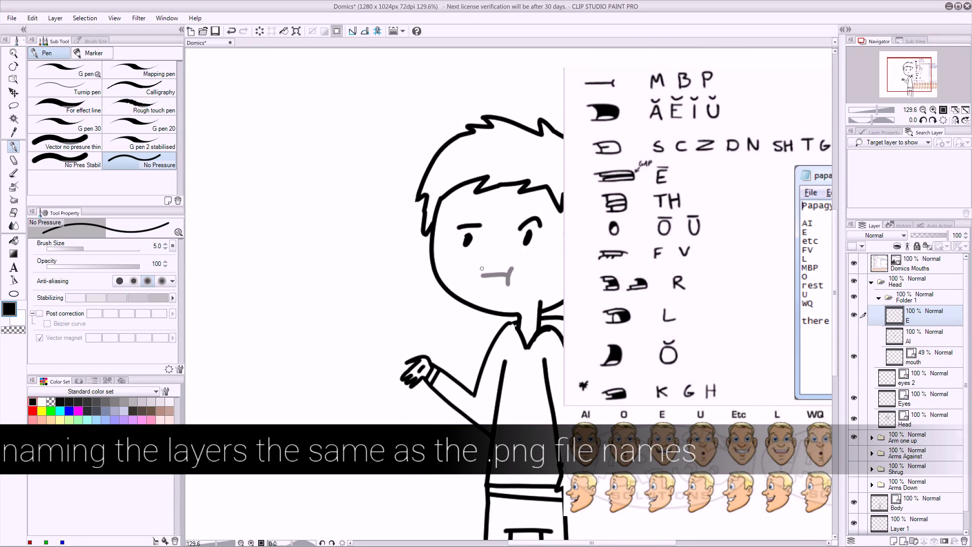
mouse_move(482, 269)
left_mouse_down()
mouse_move(533, 269)
mouse_move(532, 282)
mouse_move(487, 288)
left_mouse_up()
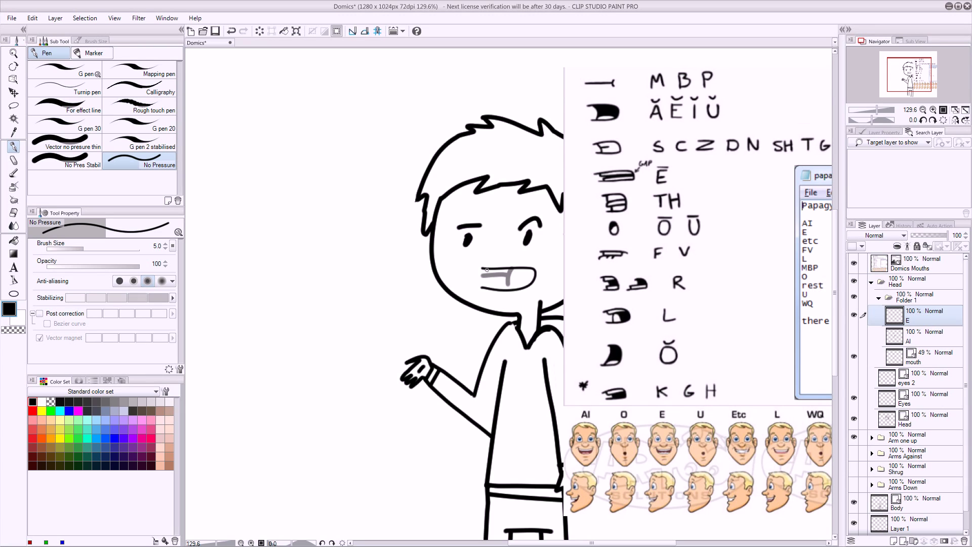
left_click_drag(487, 274, 539, 274)
left_click_drag(493, 283, 527, 282)
scroll(517, 277, "up", 5)
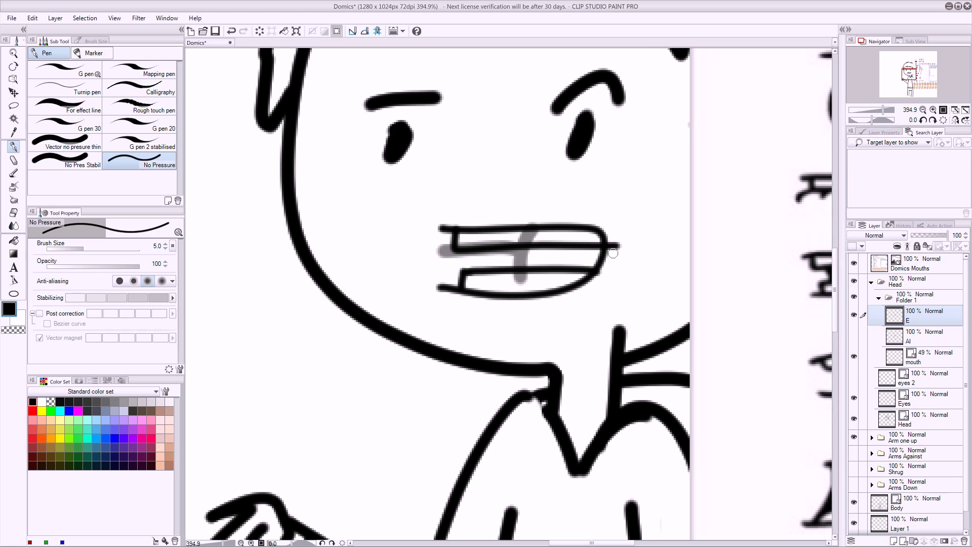
- Touch up the line between the teeth and fill the gap with black
key("e")
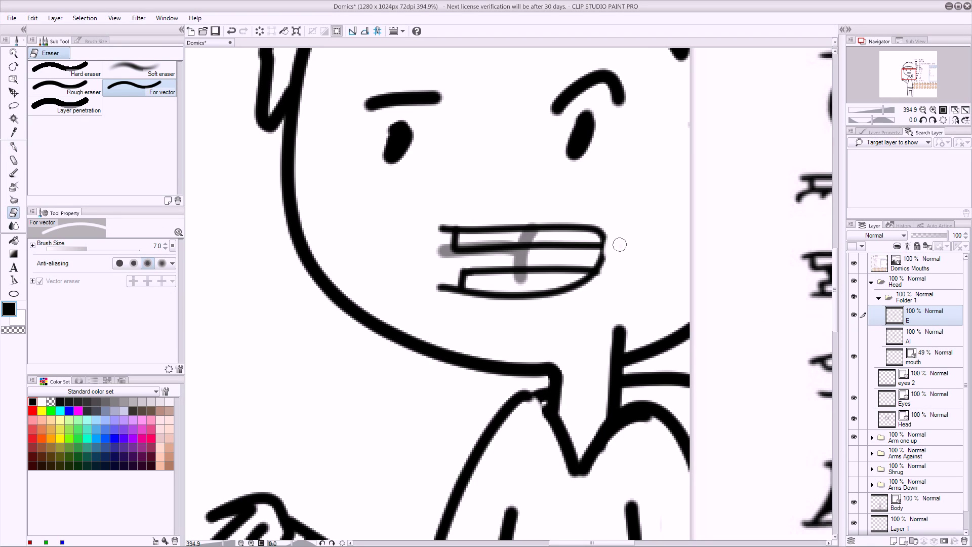
mouse_move(735, 246)
left_mouse_down()
mouse_move(586, 273)
mouse_move(500, 369)
mouse_move(496, 390)
mouse_move(602, 309)
left_mouse_up()
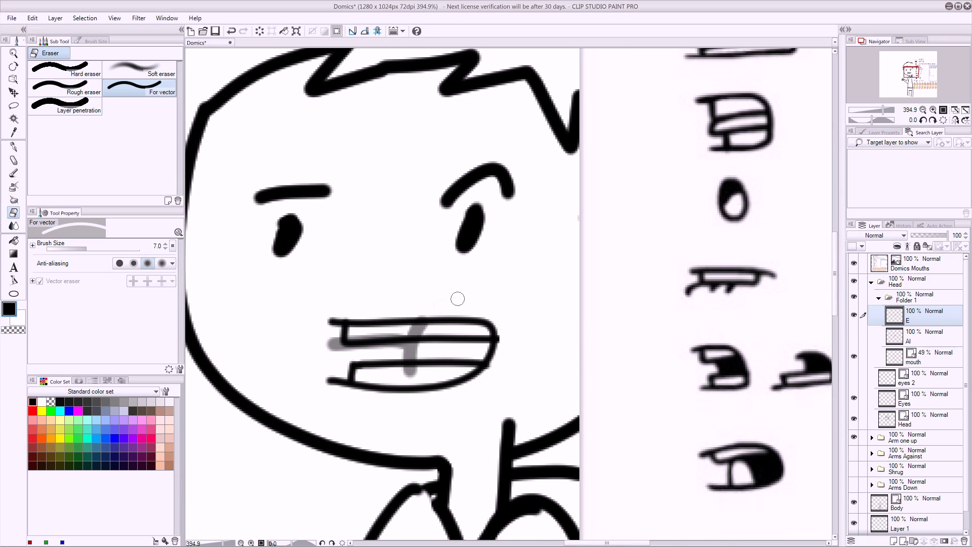
key("p")
left_click_drag(352, 350, 391, 350)
key("g")
left_click(395, 349)
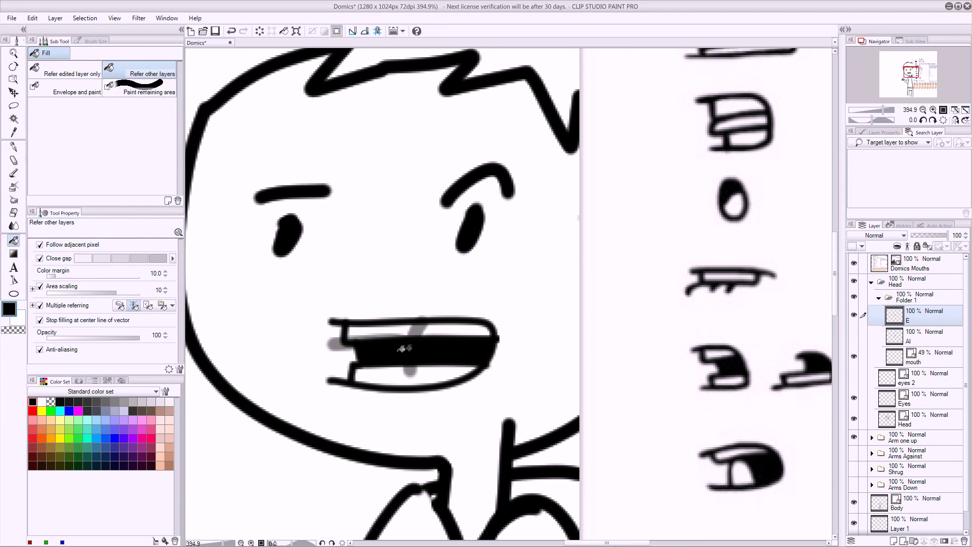
key("e")
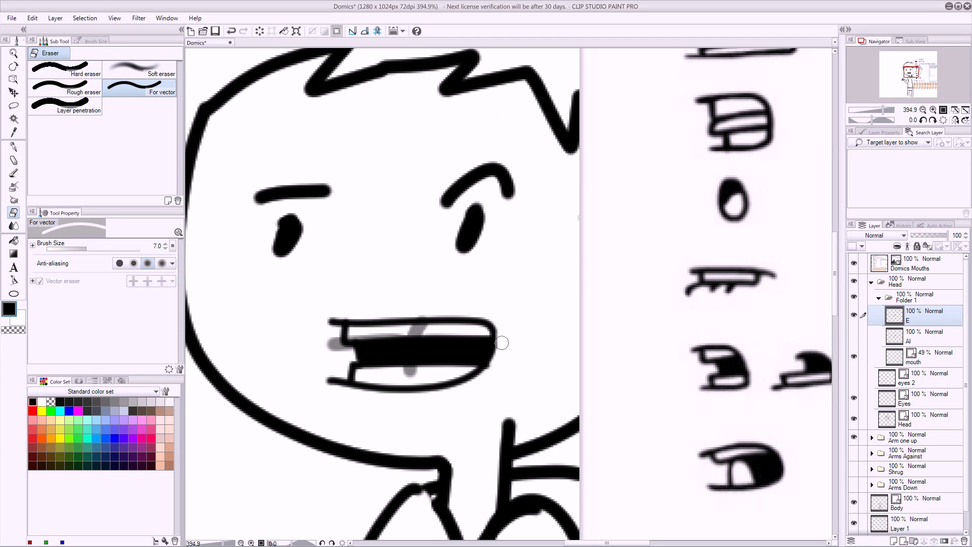
scroll(519, 332, "down", 3)
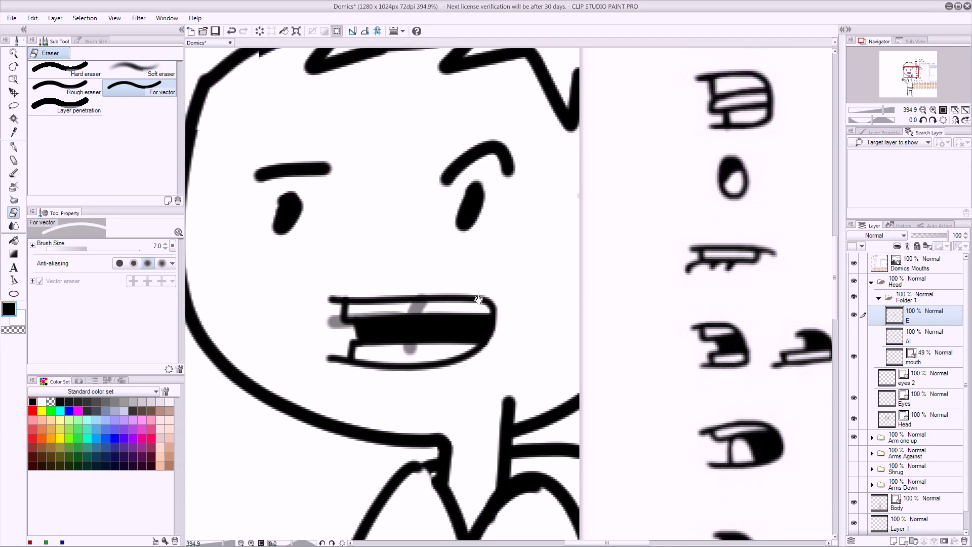
scroll(426, 287, "down", 5)
scroll(493, 284, "up", 3)
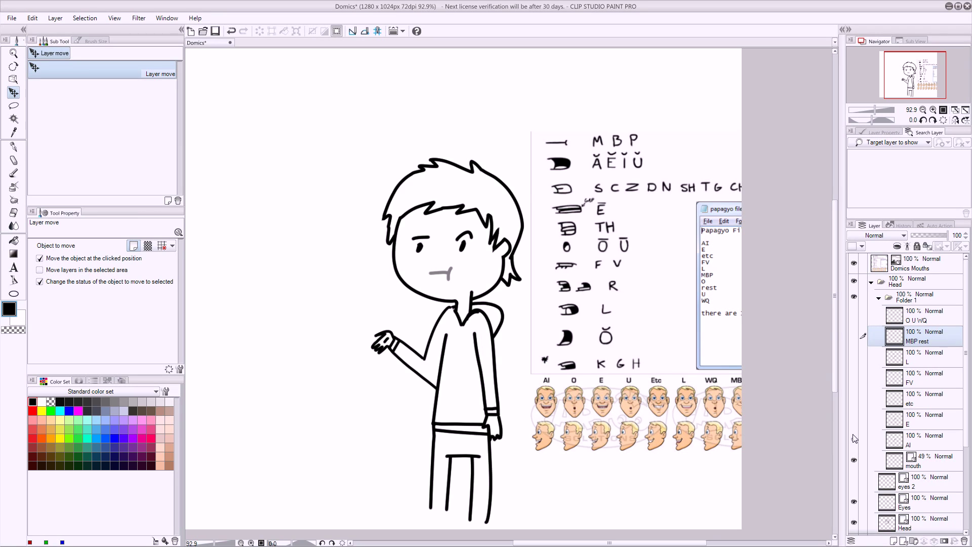
- Check the AI, E, etc, FV and L mouth layers, showing then hiding each
left_click(855, 439)
left_click(855, 434)
left_click(855, 423)
left_click(855, 416)
left_click(856, 397)
left_click(854, 399)
left_click(855, 378)
left_click(855, 379)
left_click(854, 358)
left_click(854, 360)
- Check the MBP rest and O U WQ mouths, leave them hidden, and collapse Folder 1
left_click(854, 336)
left_click(854, 337)
left_click(855, 315)
left_click(856, 316)
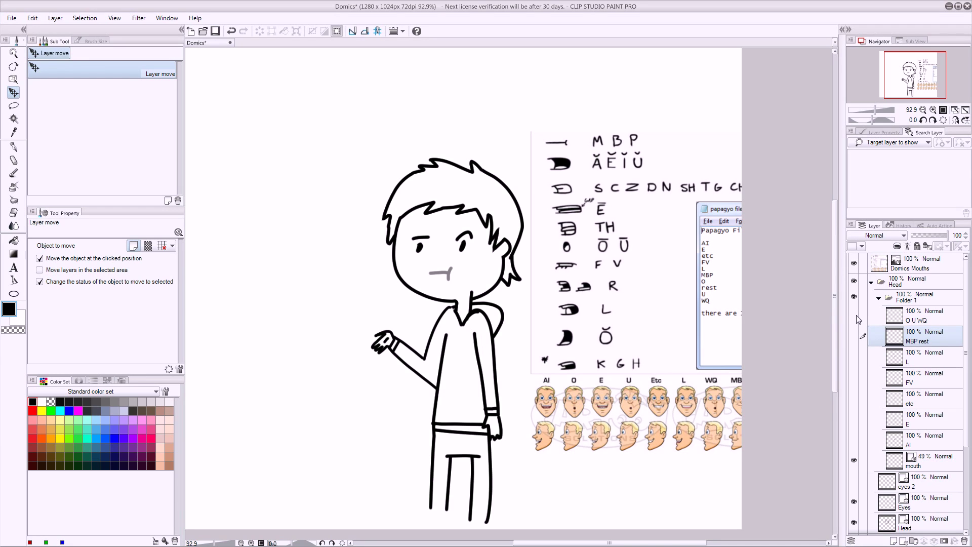
left_click(880, 300)
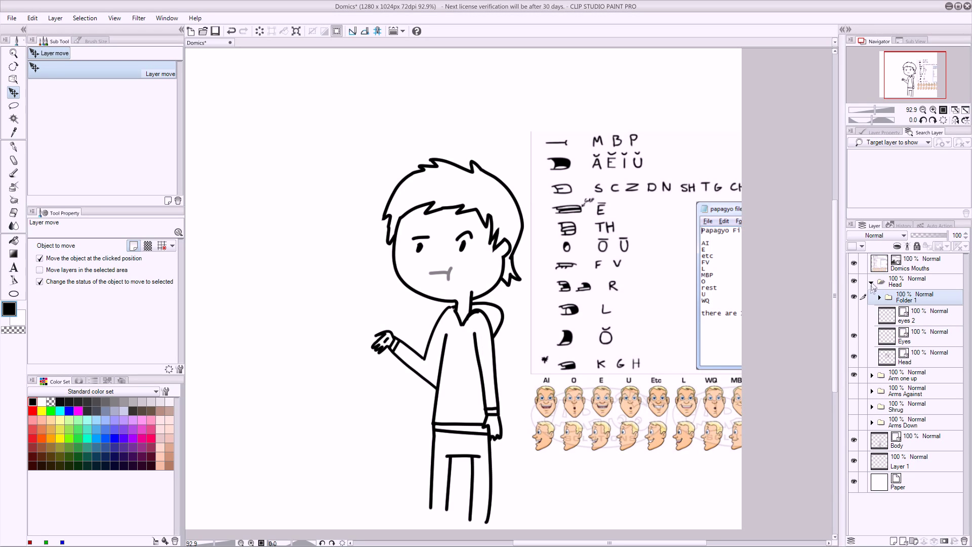
- Hide Domics Mouths, Head and Arm one up, toggle Paper off and on, and start a single-layer PNG export
left_click(854, 265)
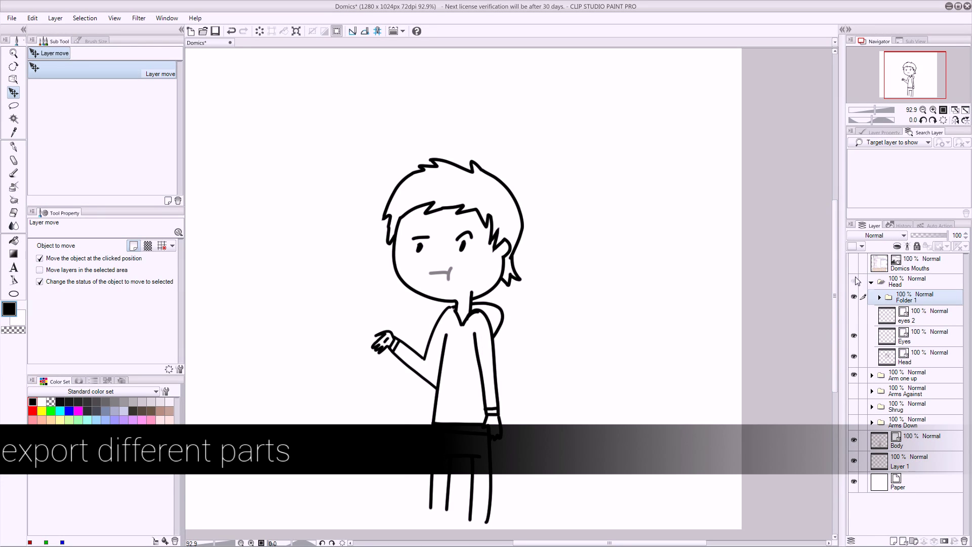
left_click(855, 280)
left_click(855, 376)
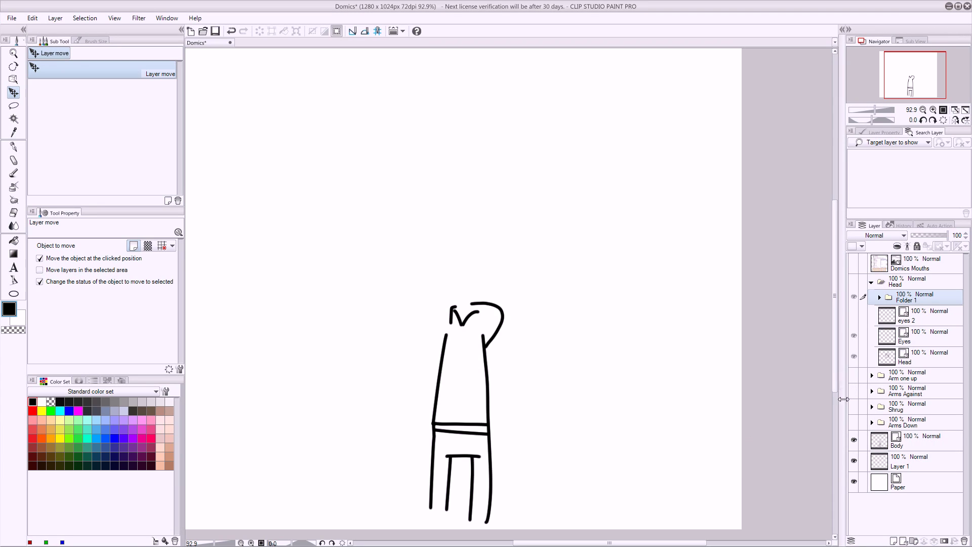
left_click(854, 481)
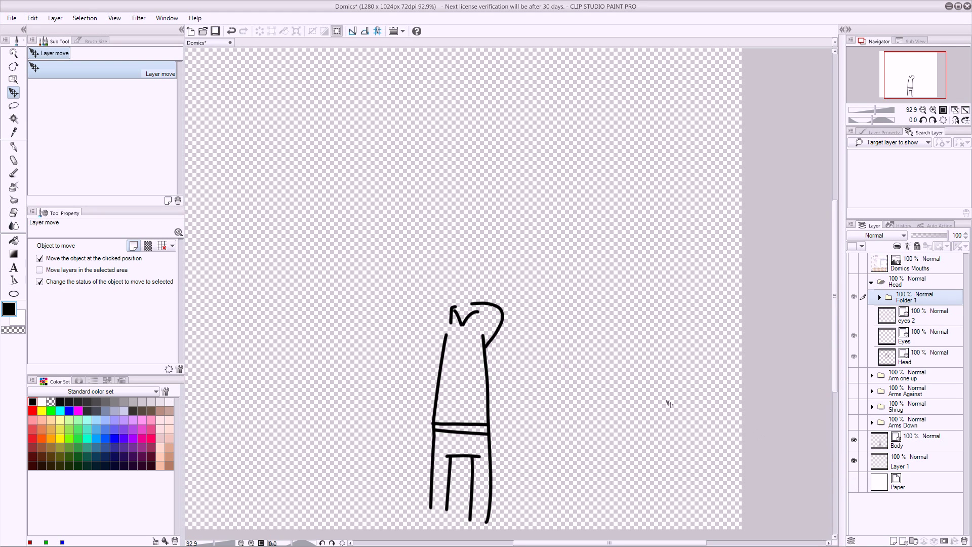
left_click(855, 482)
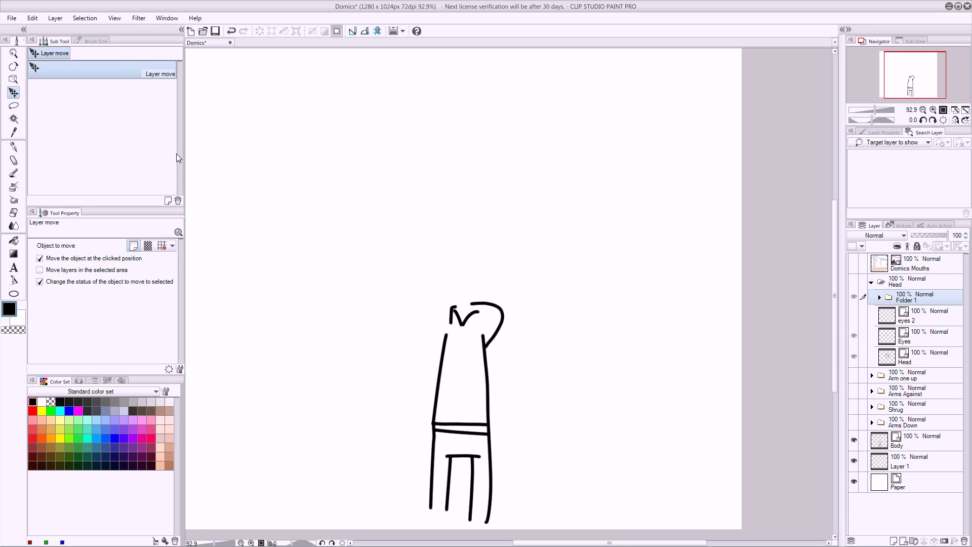
key("ctrl+shift+e")
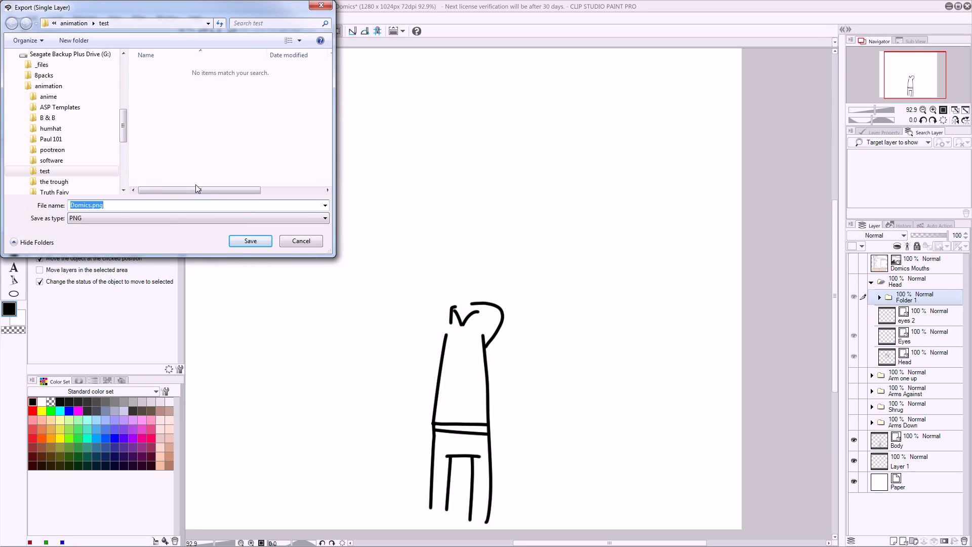
- Export the Body layer as body.png with default PNG settings, then hide the Body layer
type("body")
key("Return")
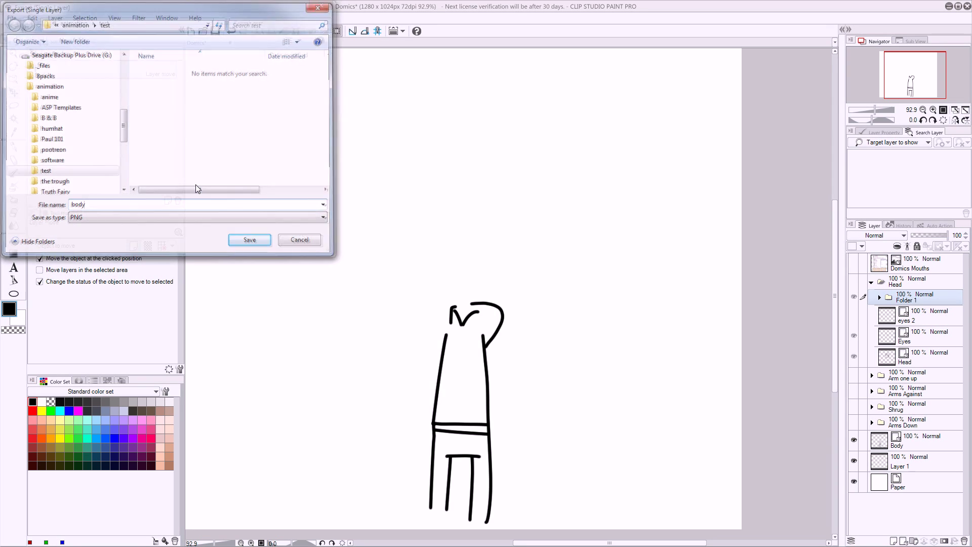
key("Return")
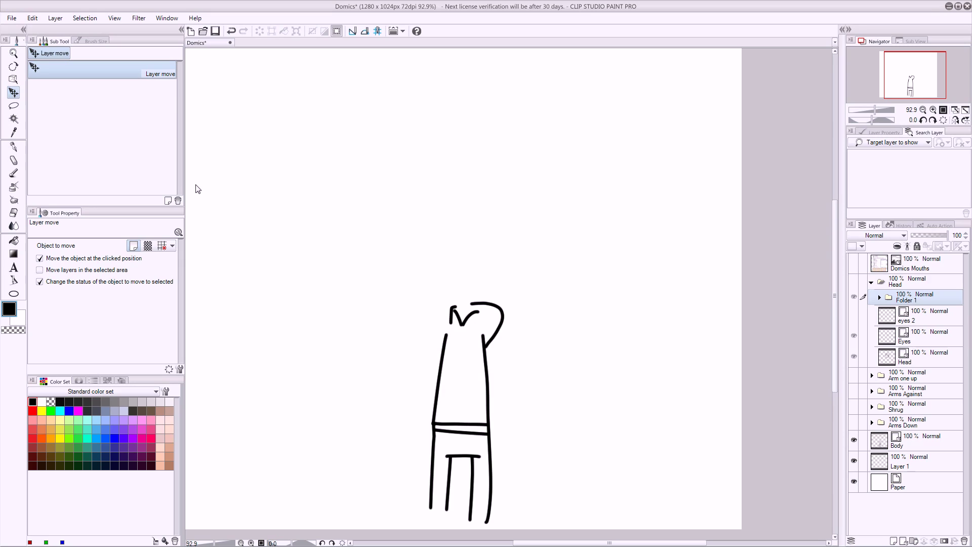
left_click(855, 441)
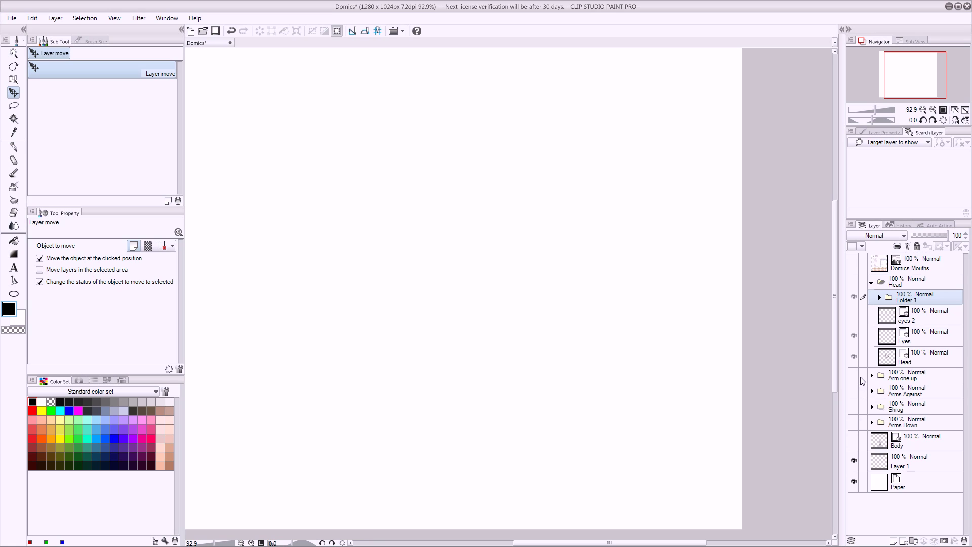
- Show the raised-arm folder on a transparent background and export it as arm1.png
left_click(855, 376)
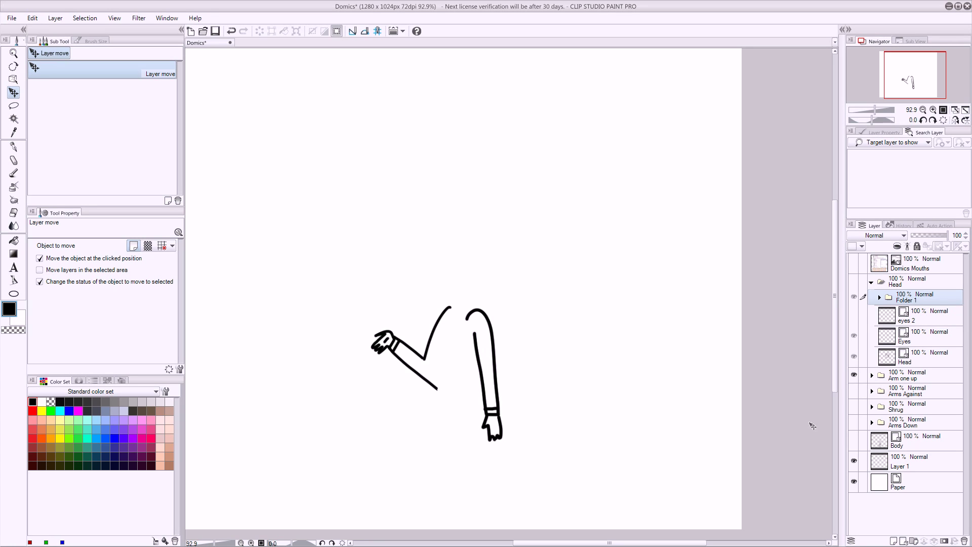
left_click(854, 482)
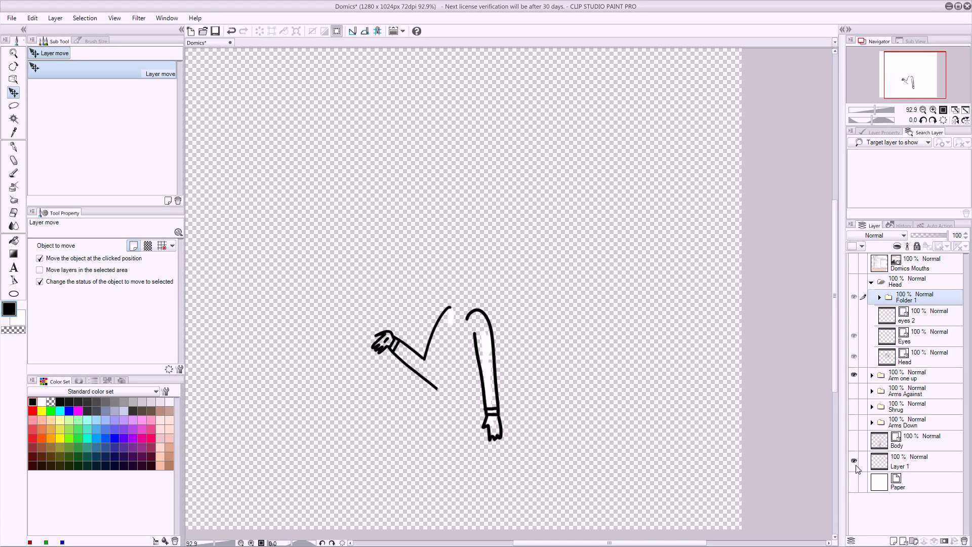
key("ctrl+shift+e")
type("arm1")
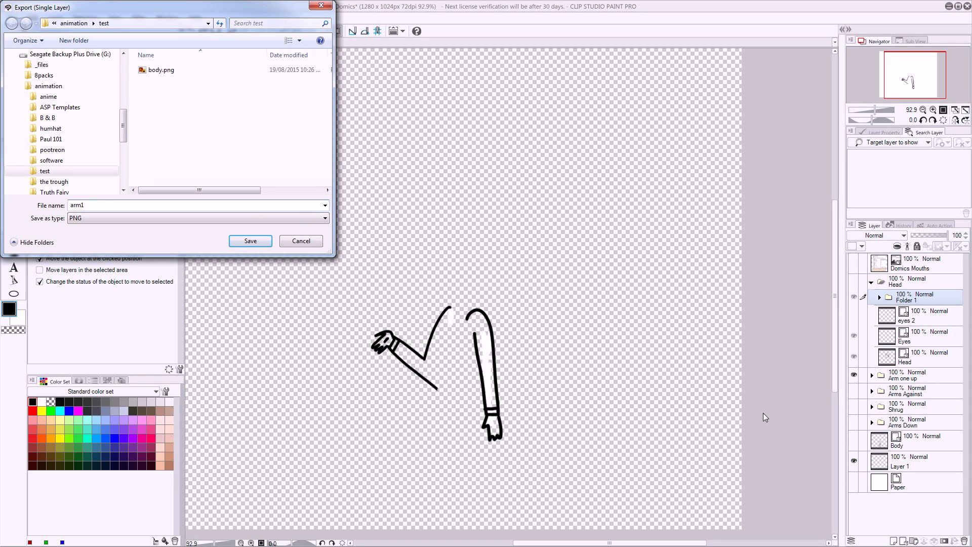
key("Return")
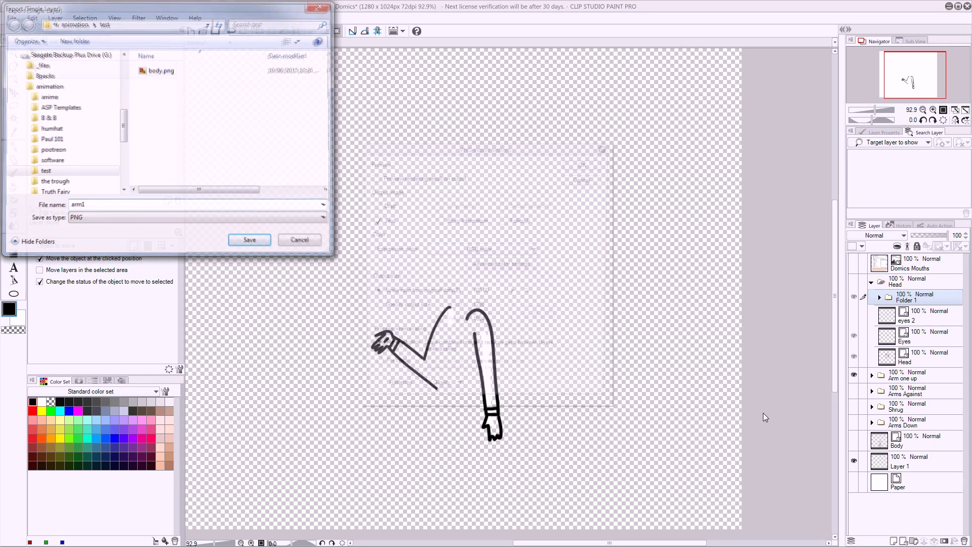
key("Return")
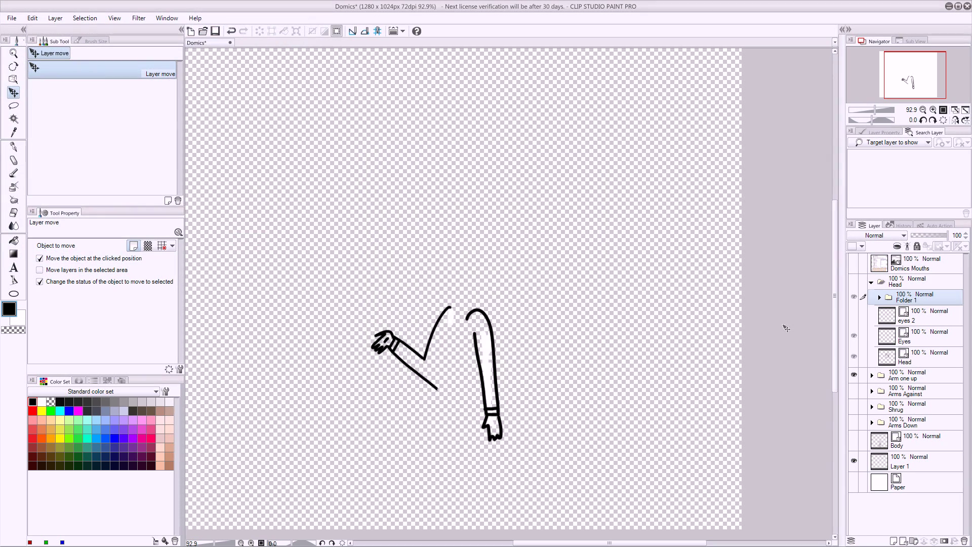
- Swap to the Arms Against pose and export it as arm2.png
left_click(854, 375)
left_click(854, 390)
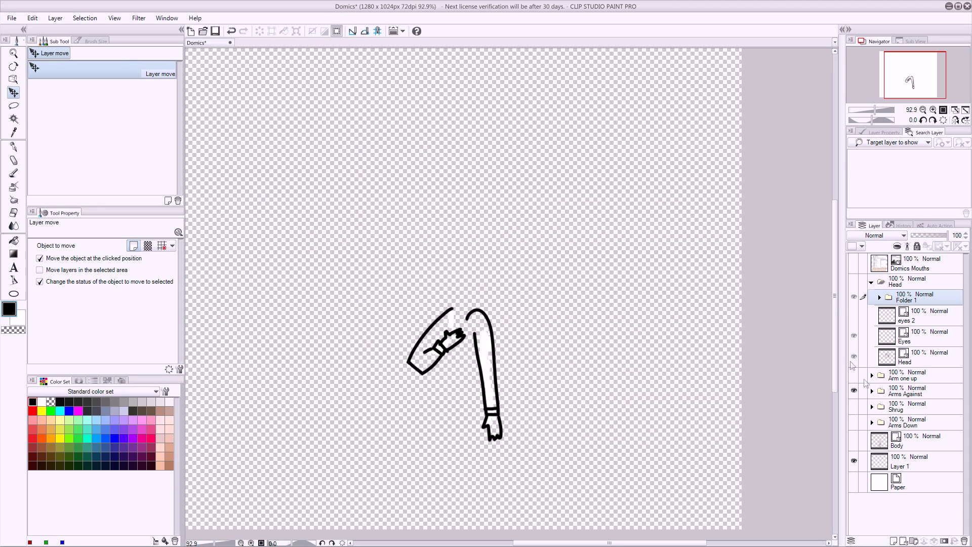
key("ctrl+shift+alt+s")
type("arm2")
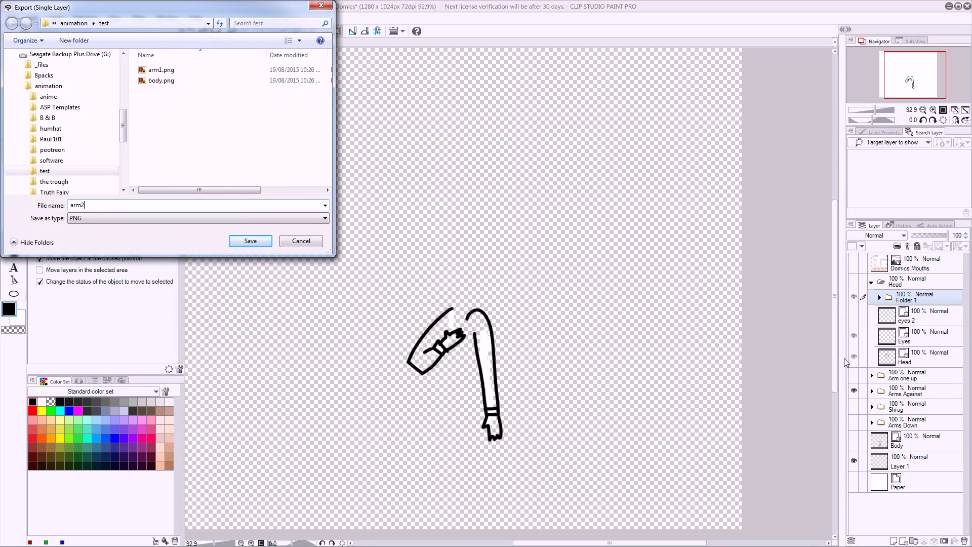
key("Return")
key("Return")
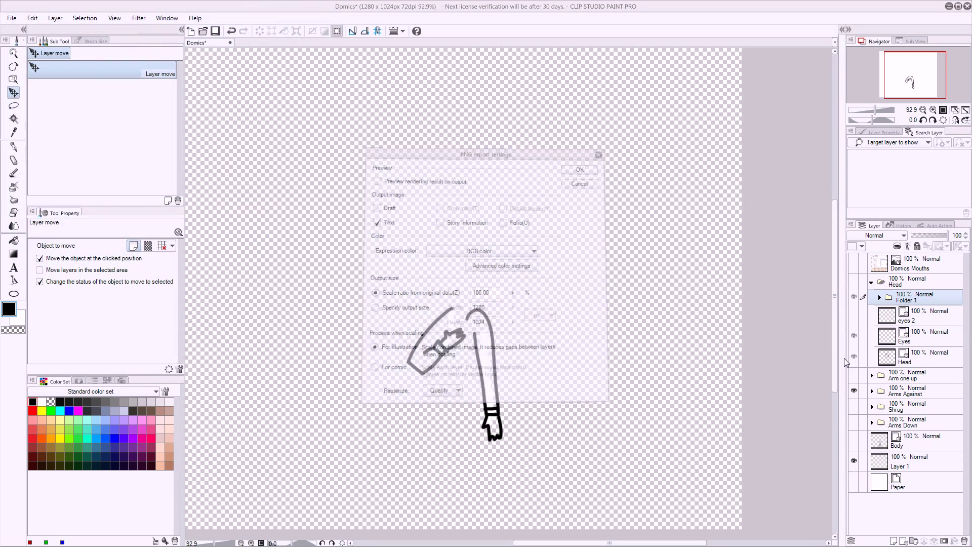
- Swap to the Shrug arms and export them as arm3.png
left_click(854, 391)
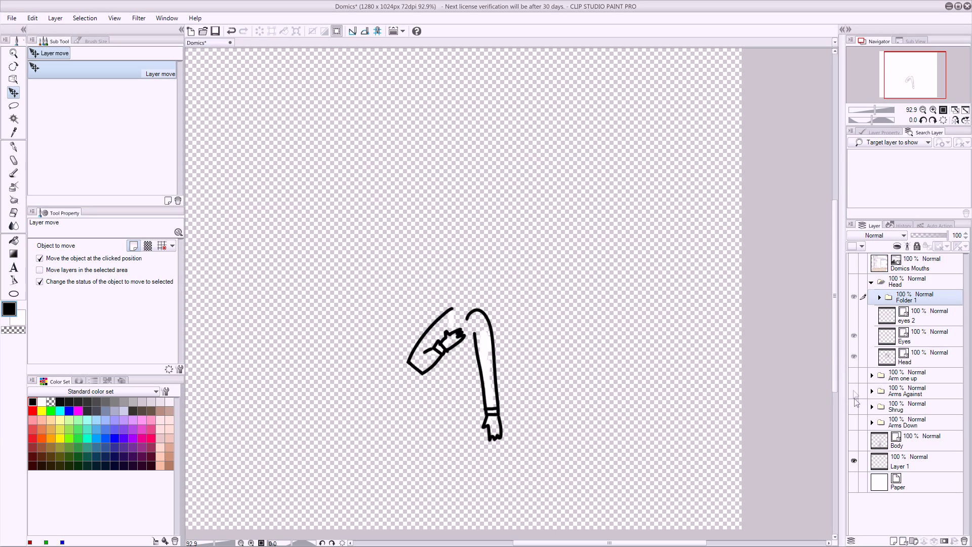
left_click(854, 406)
key("ctrl+shift+e")
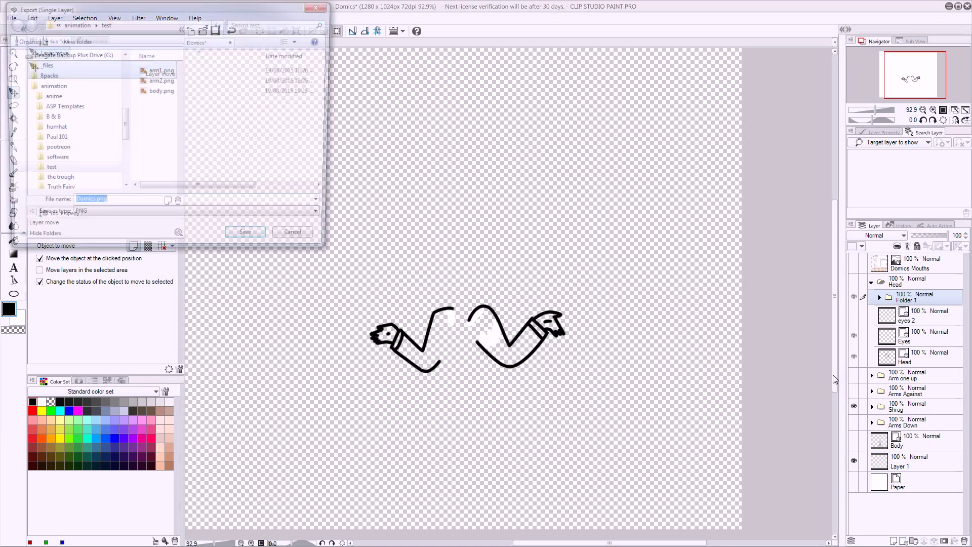
type("arm3")
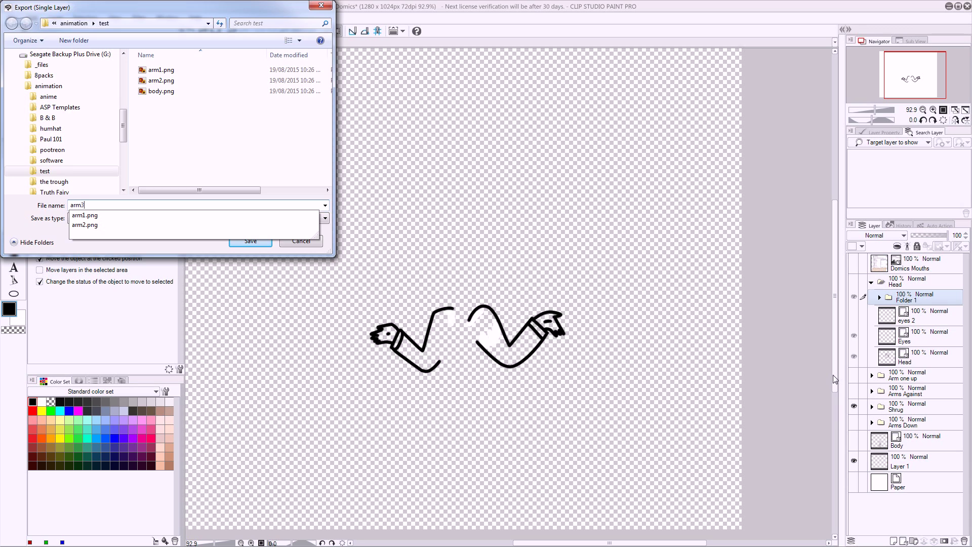
key("Return")
key("Return")
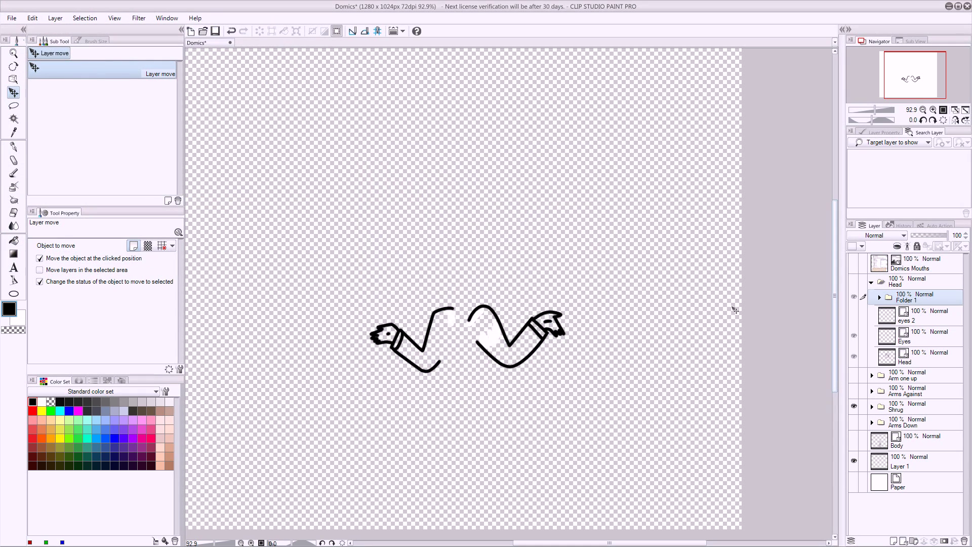
- Swap to the Arms Down pose, export it as arm4.png, then hide it
left_click(854, 408)
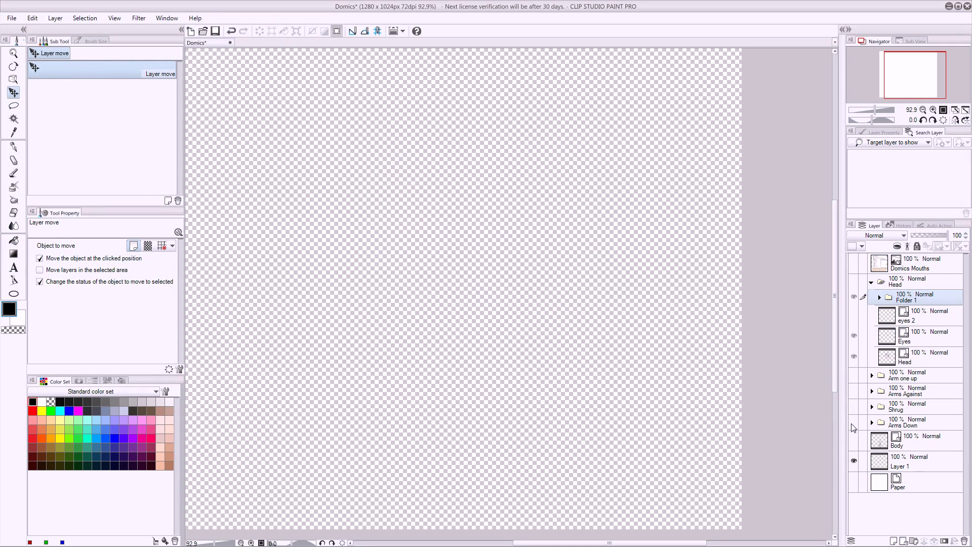
left_click(854, 422)
key("ctrl+shift+e")
type("a")
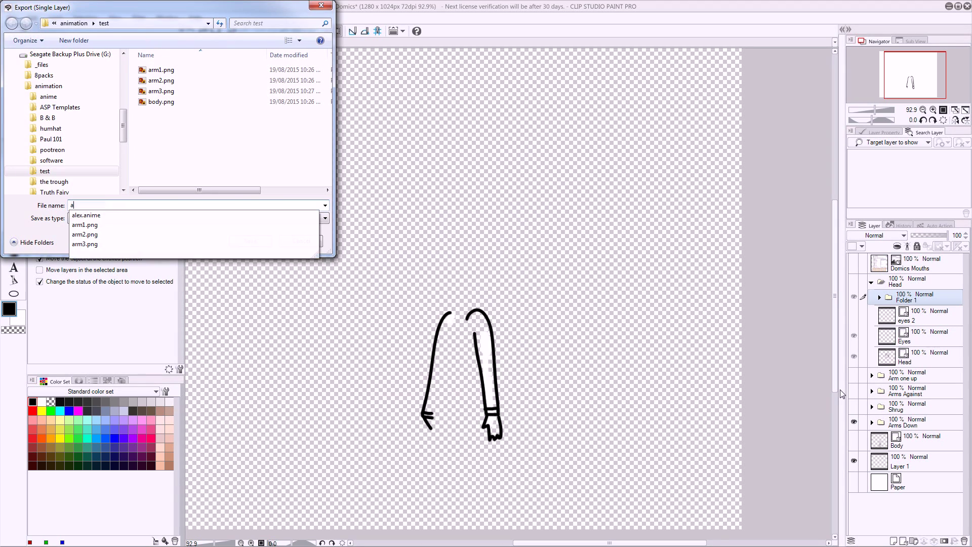
type("rm4")
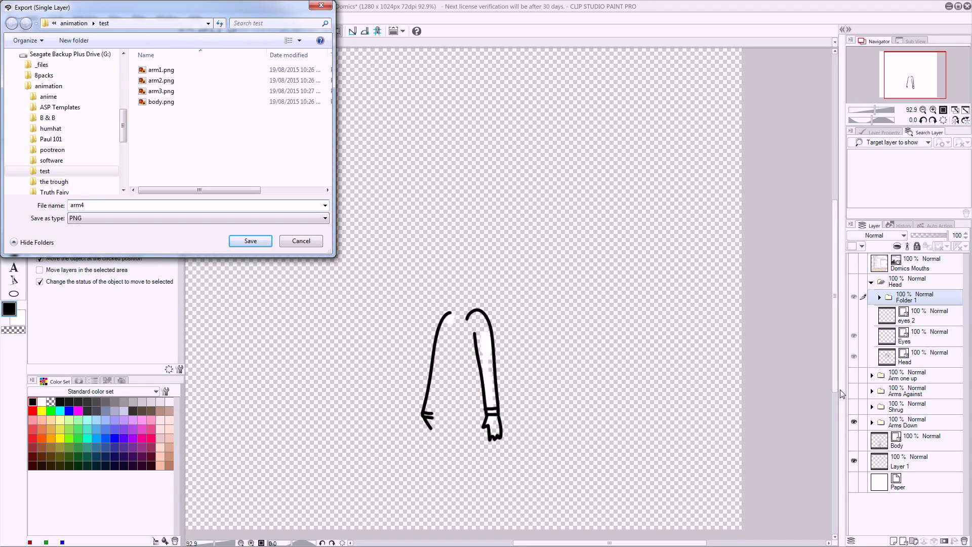
key("Return")
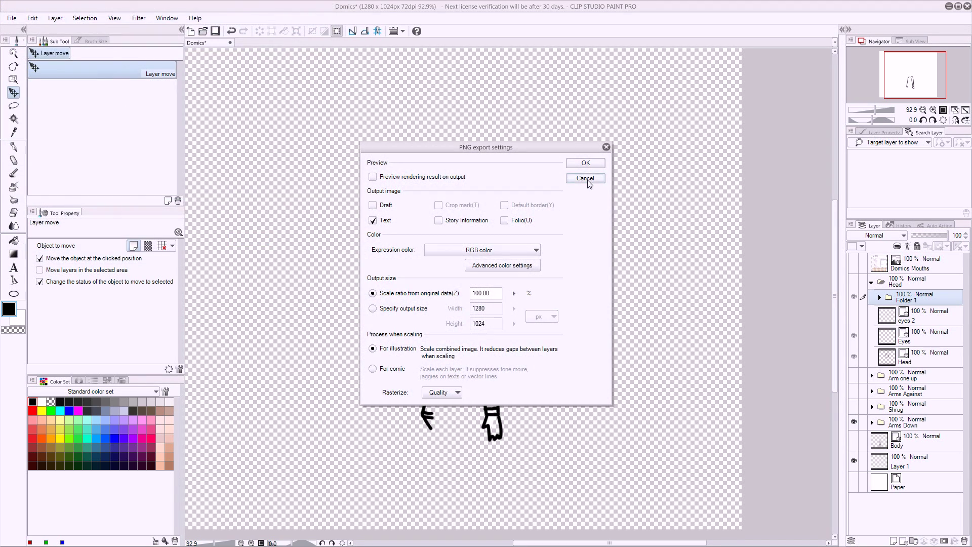
left_click(592, 165)
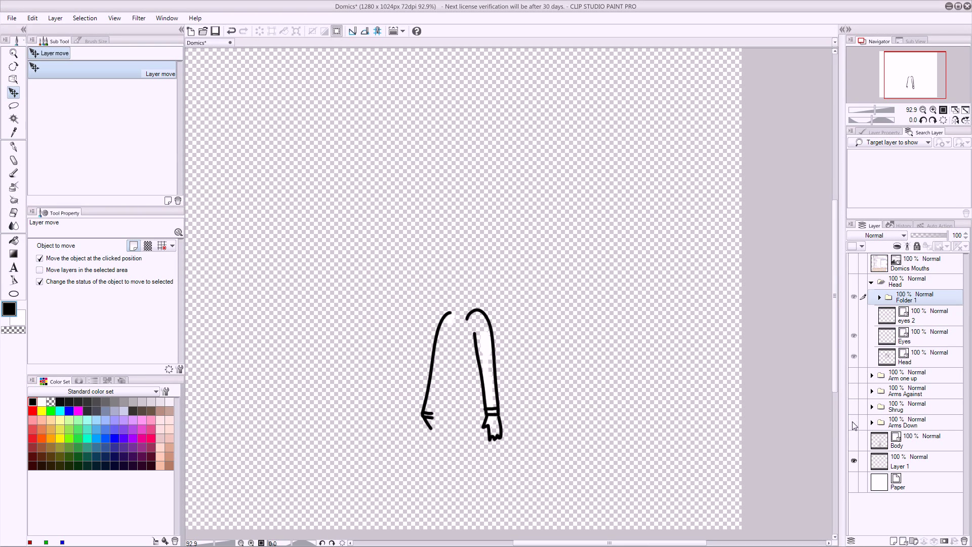
left_click(854, 423)
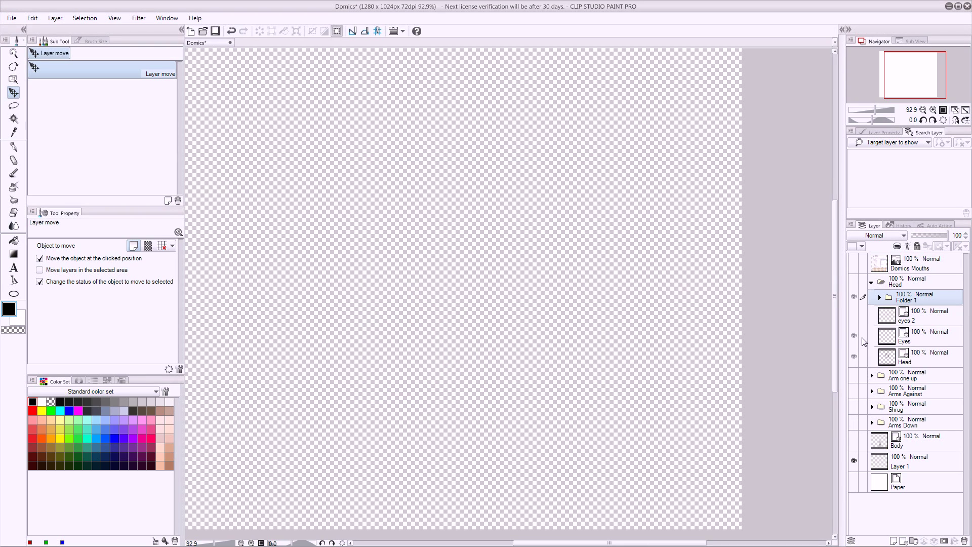
- Show the Head layer and hide the eyes and mouth mark layers
left_click(854, 282)
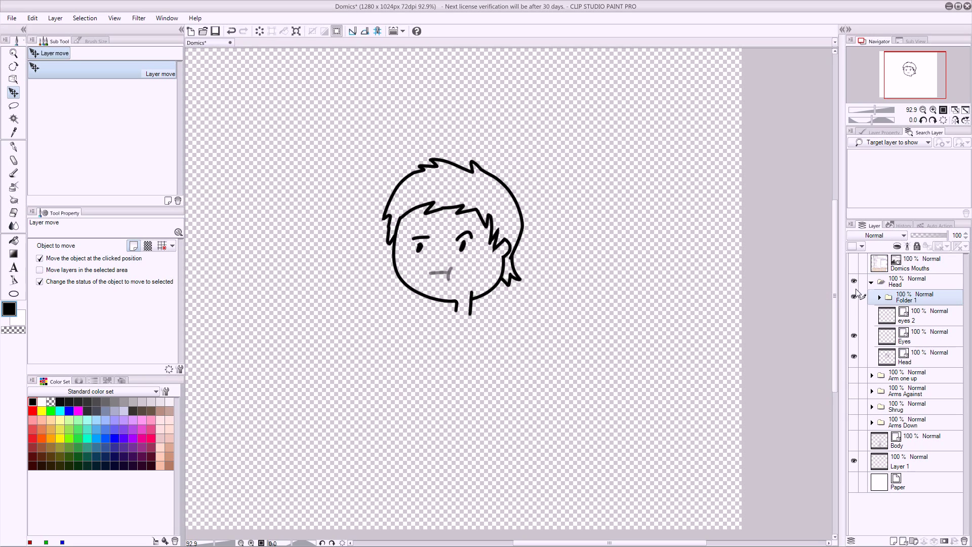
left_click(855, 336)
left_click(880, 298)
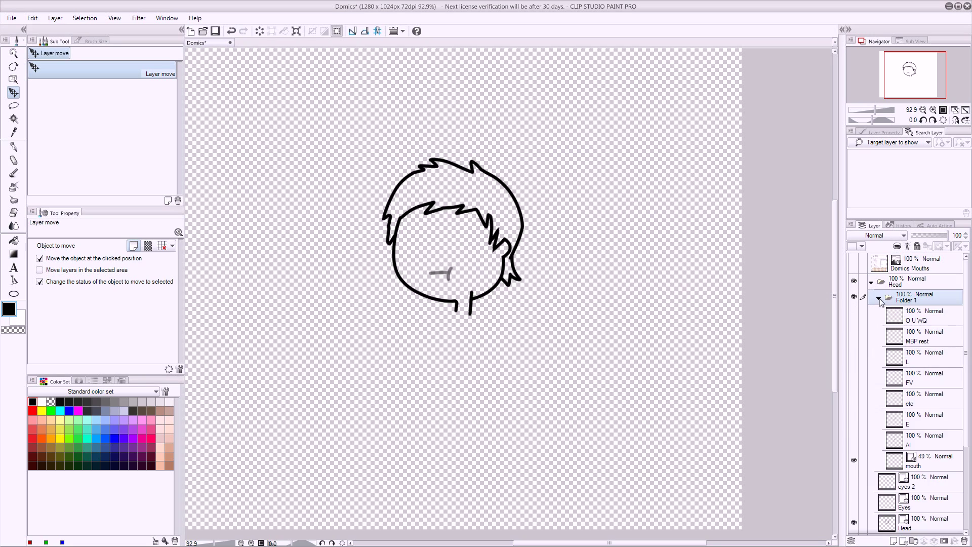
left_click(854, 460)
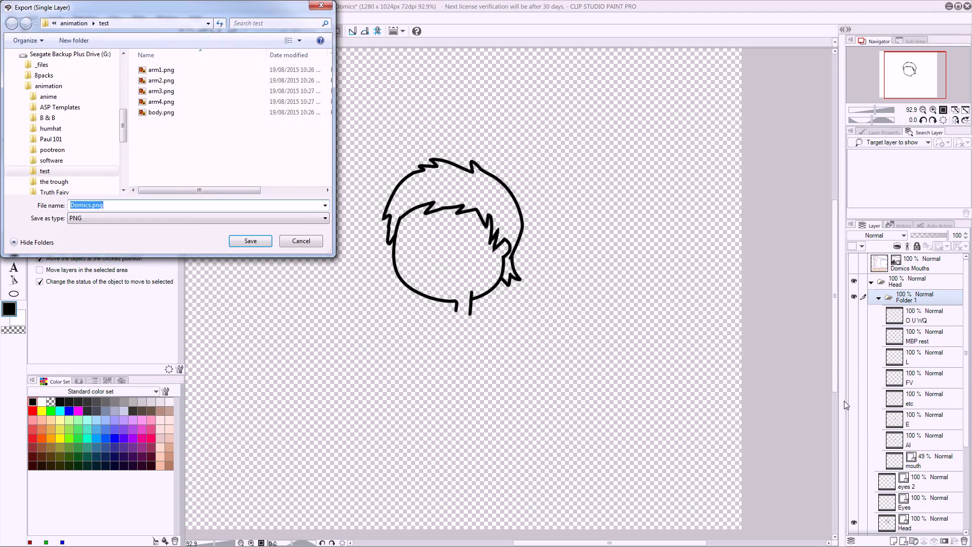
- Export the bare head outline as head.png, then collapse Folder 1 and hide the head
type("head")
key("Return")
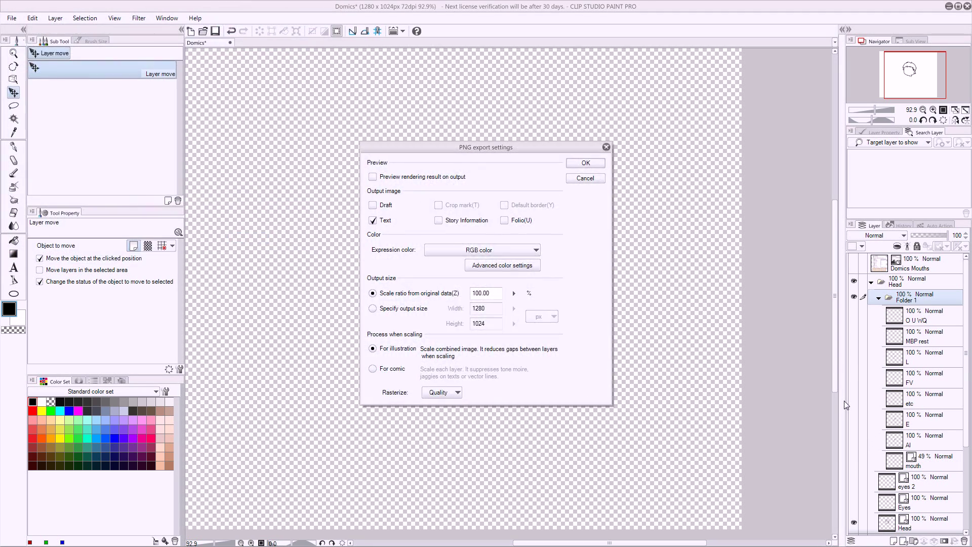
key("Return")
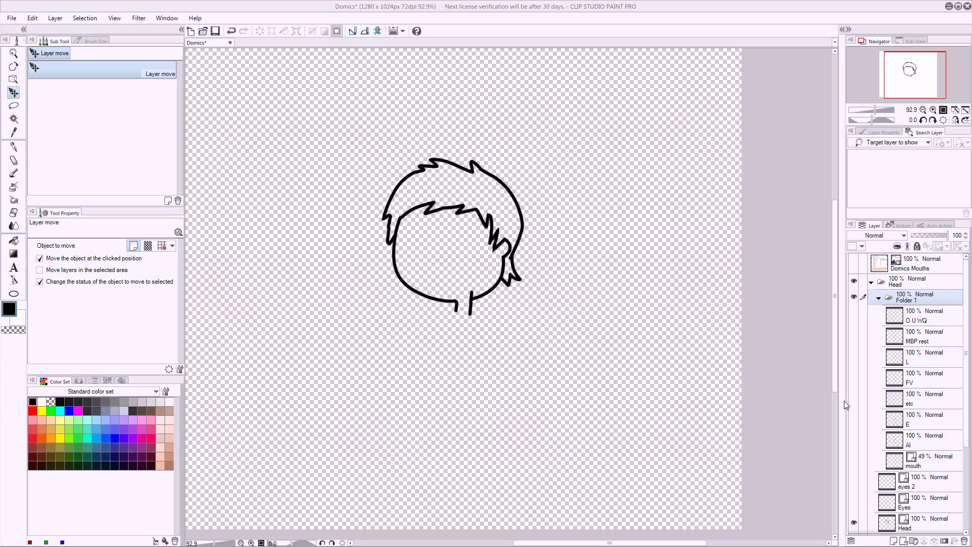
left_click(880, 299)
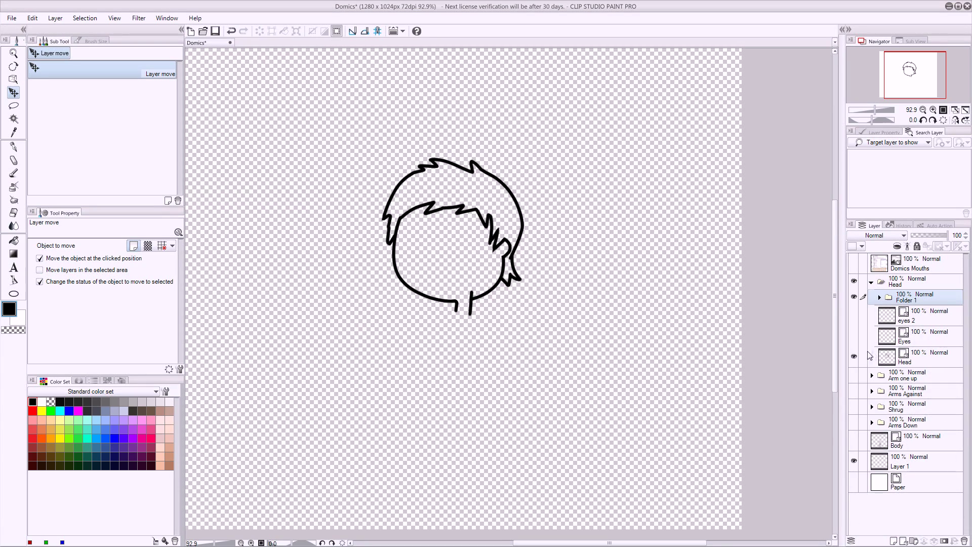
left_click(854, 357)
- Show the Eyes layer and export it as eyes1.png
left_click(854, 335)
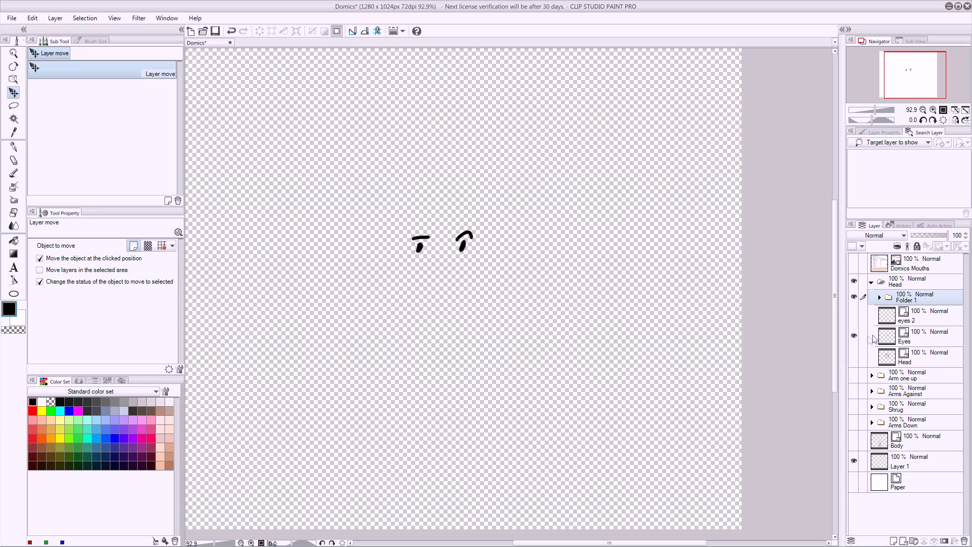
key("ctrl+shift+alt+s")
type("eyes1")
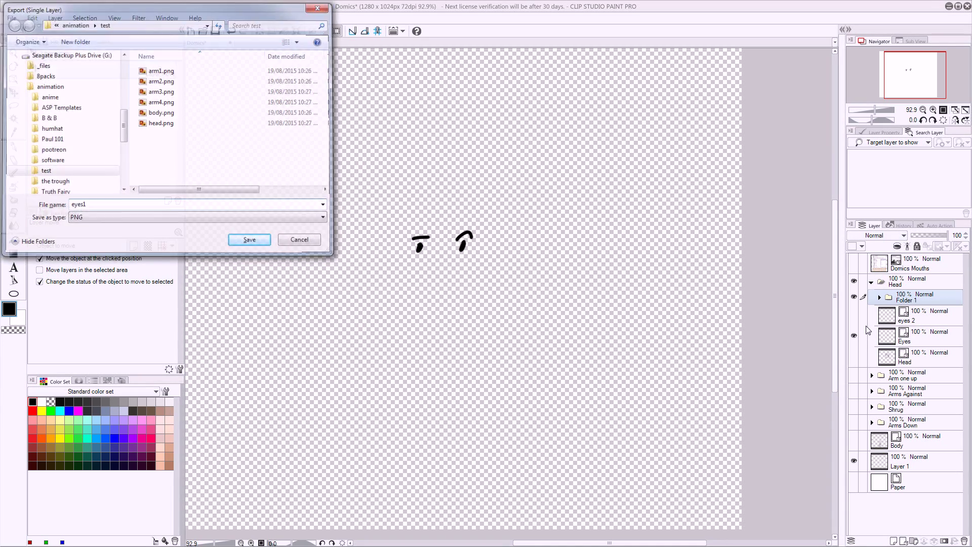
key("Return")
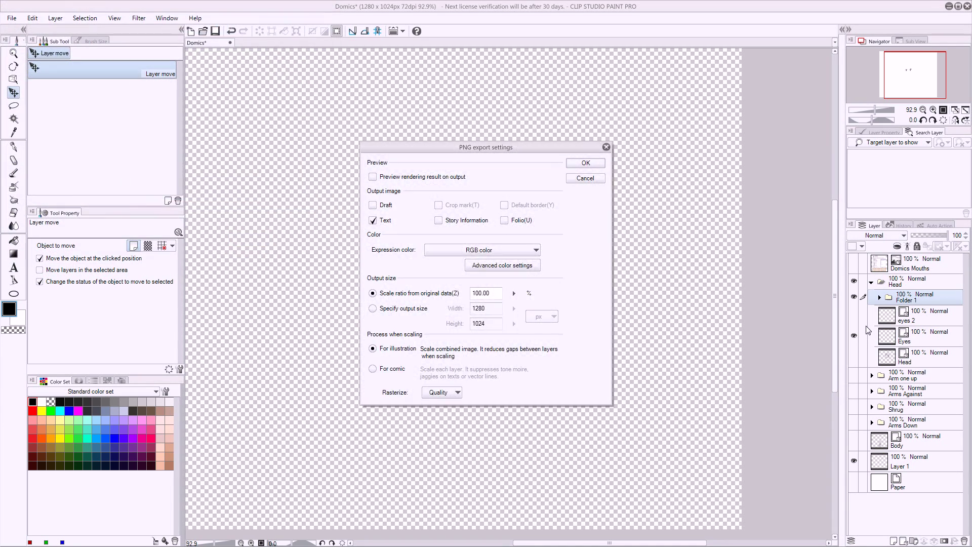
key("Return")
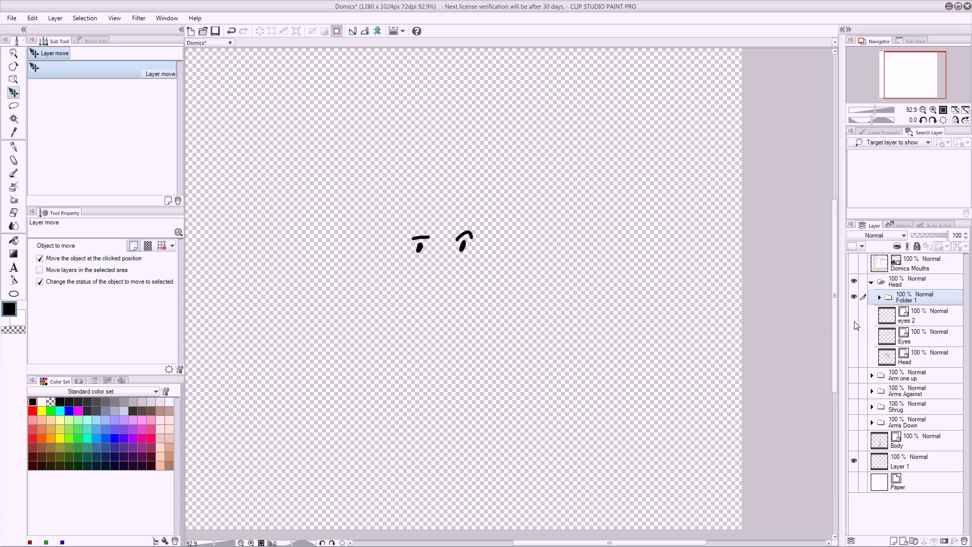
- Swap to the eyes 2 drawing, export it as 'eyes 2', then hide the eyes
left_click(855, 330)
left_click(854, 316)
key("ctrl+shift+alt+s")
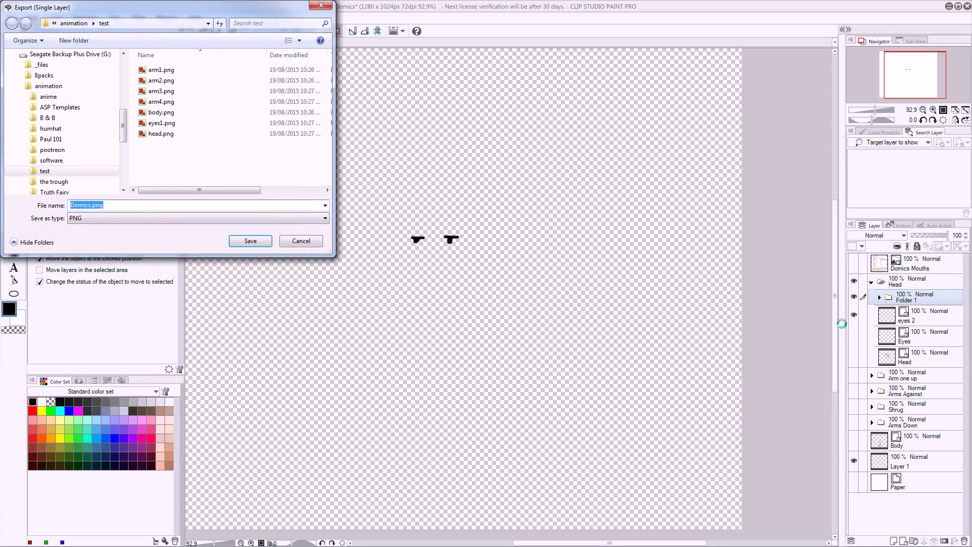
type("eyes ")
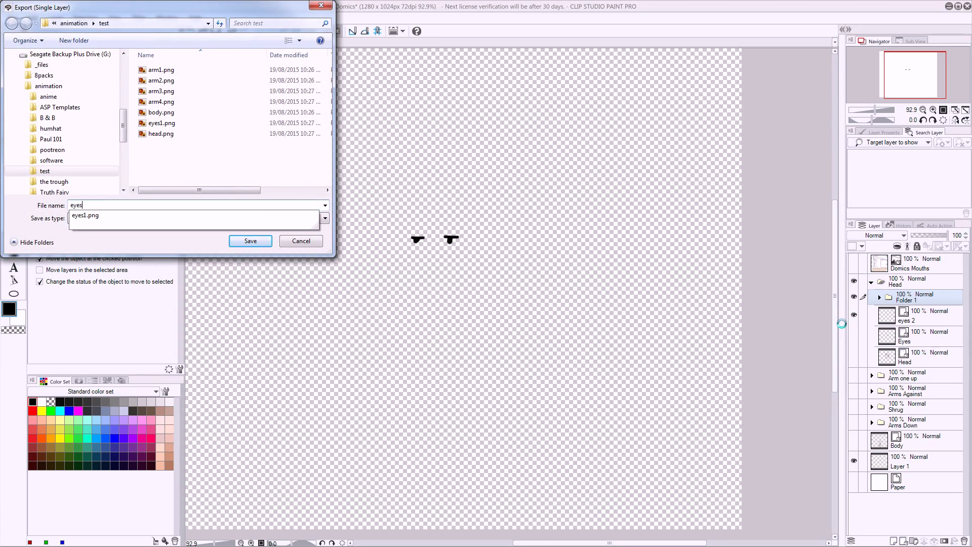
type("2")
key("Return")
key("Return")
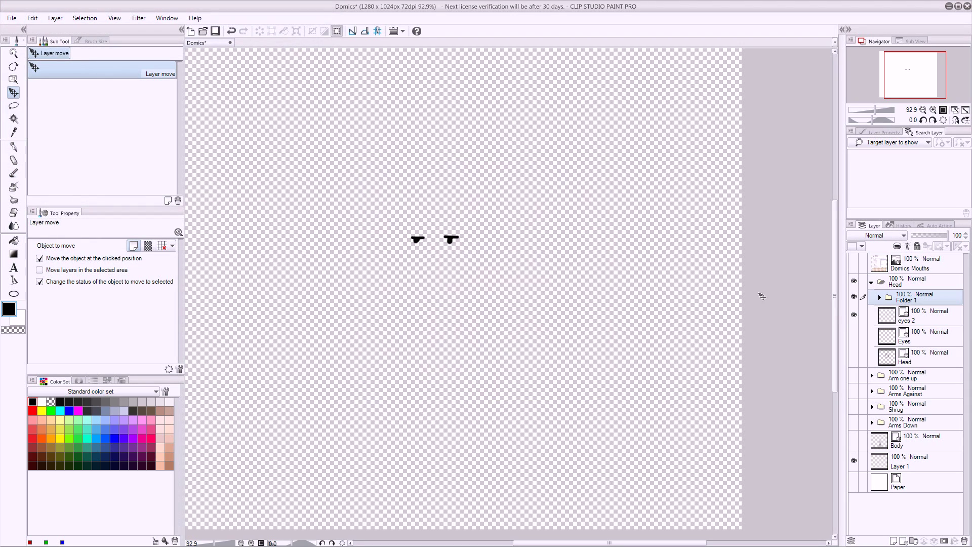
left_click(855, 297)
- Make Folder 1 and the AI mouth layer visible, checking the Domics Mouths reference sheet
left_click(880, 298)
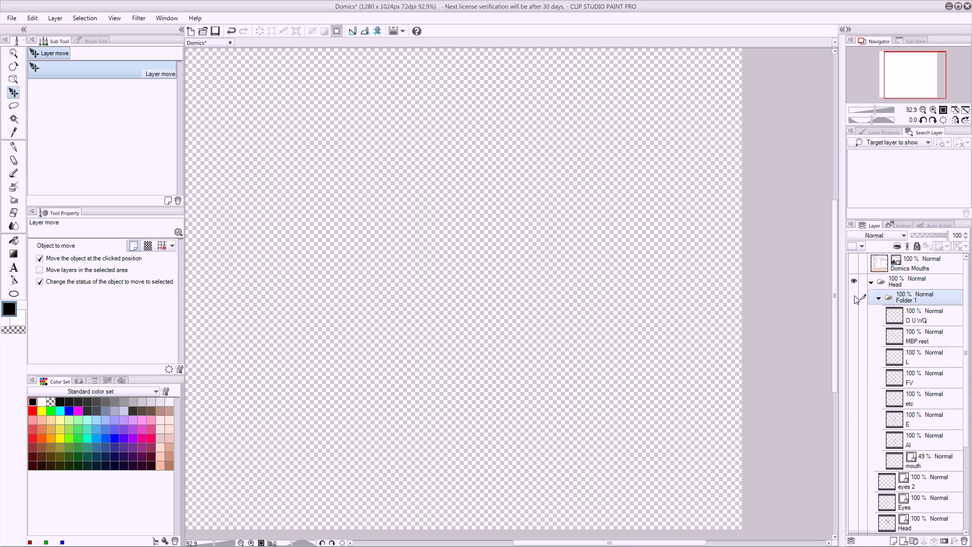
left_click(855, 297)
left_click(863, 437)
left_click(855, 439)
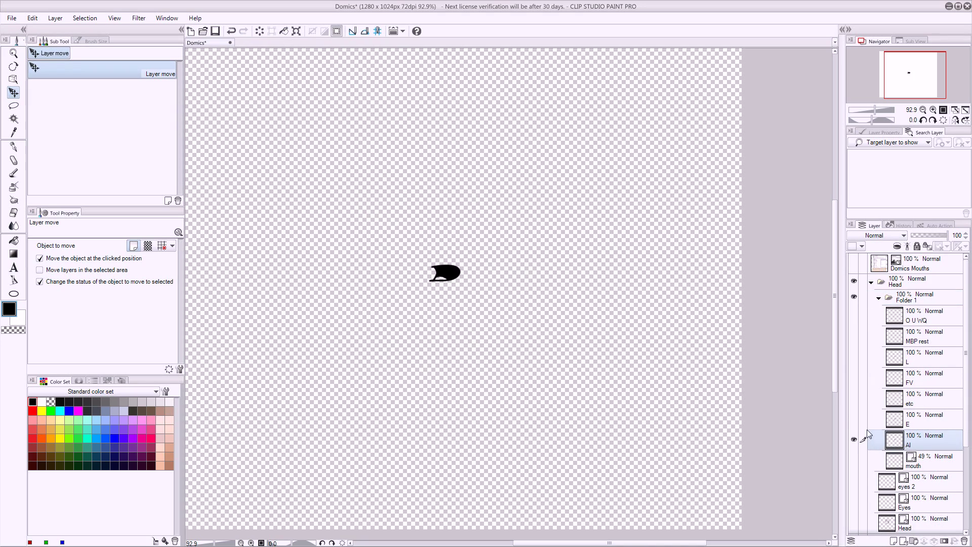
key("ctrl+shift+e")
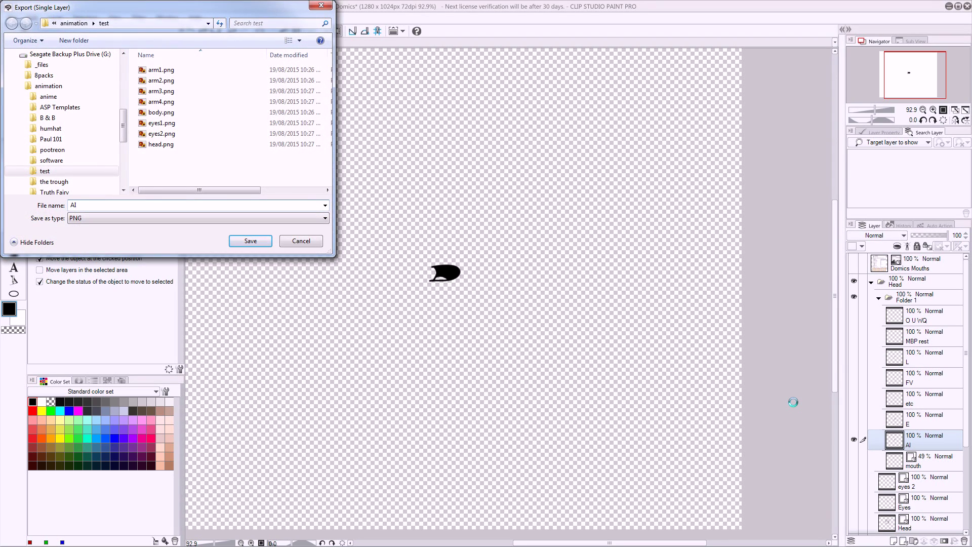
key("Return")
left_click(855, 264)
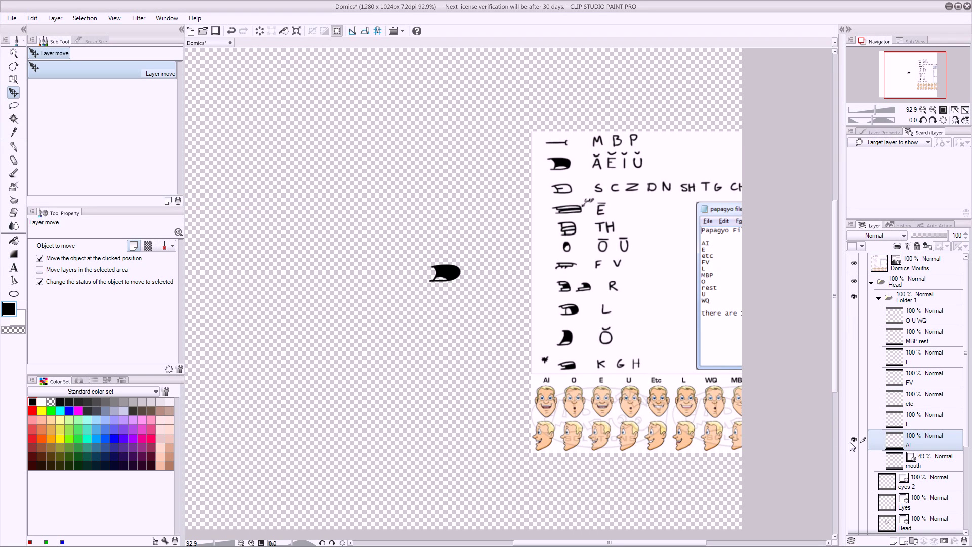
left_click(854, 265)
- Export the AI mouth layer alone as AI.png
key("ctrl+shift+e")
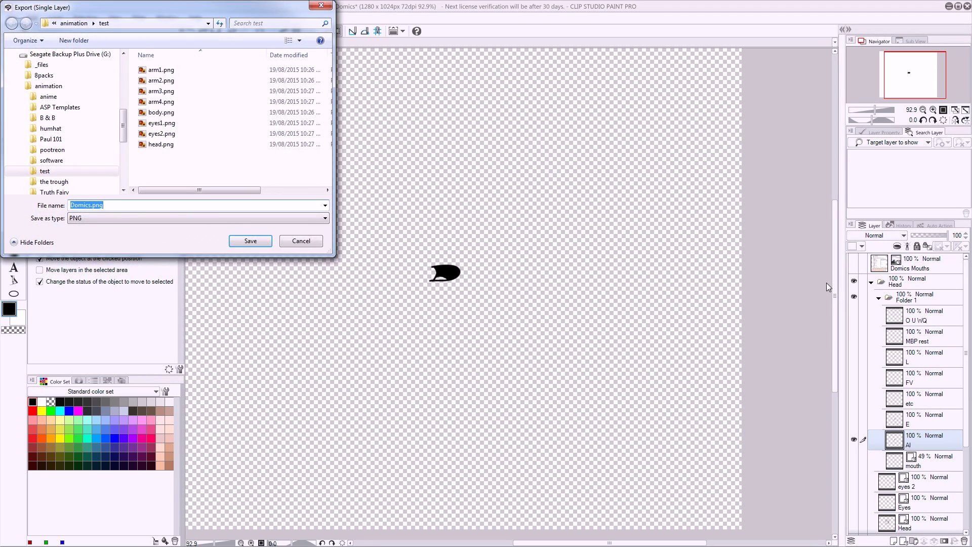
type("AI")
key("Return")
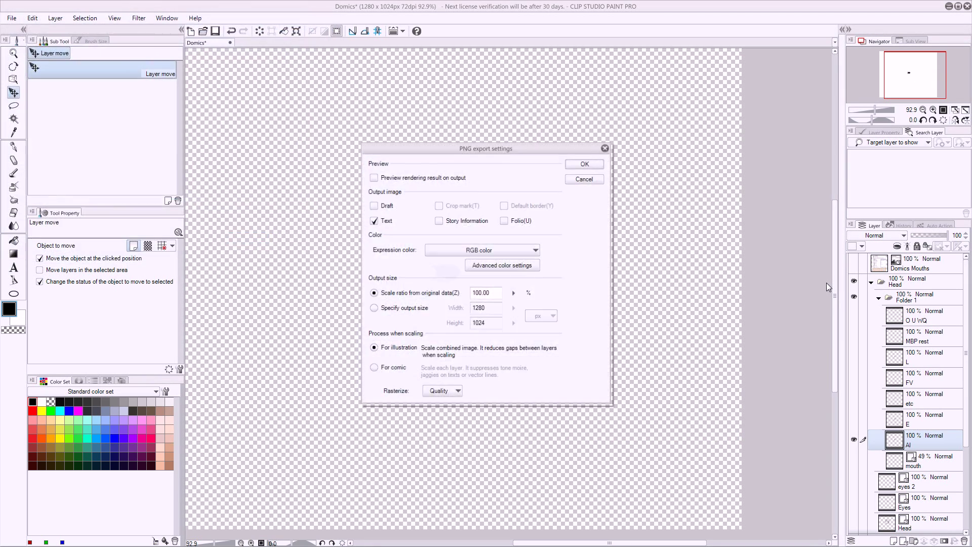
key("Return")
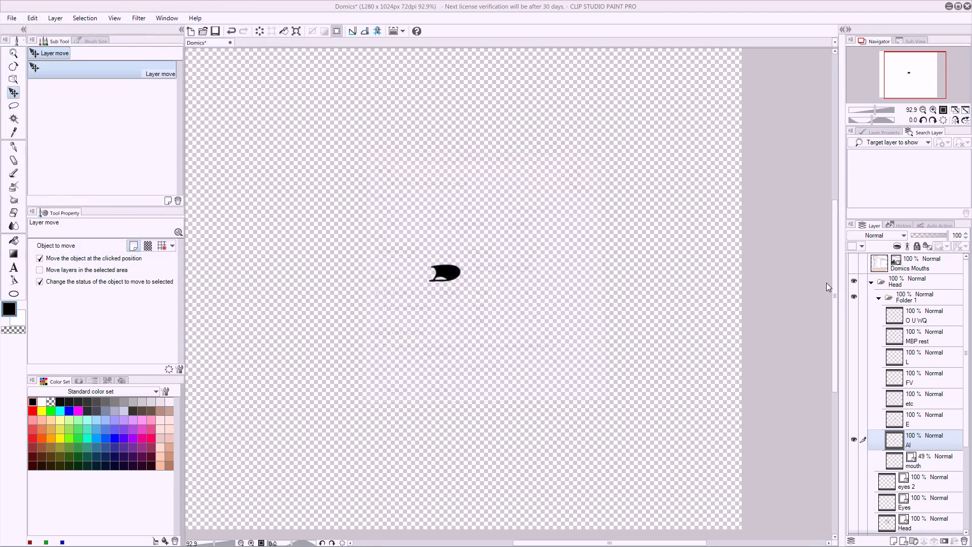
- Swap to the E mouth layer and export it as E.png
left_click(854, 439)
left_click(854, 419)
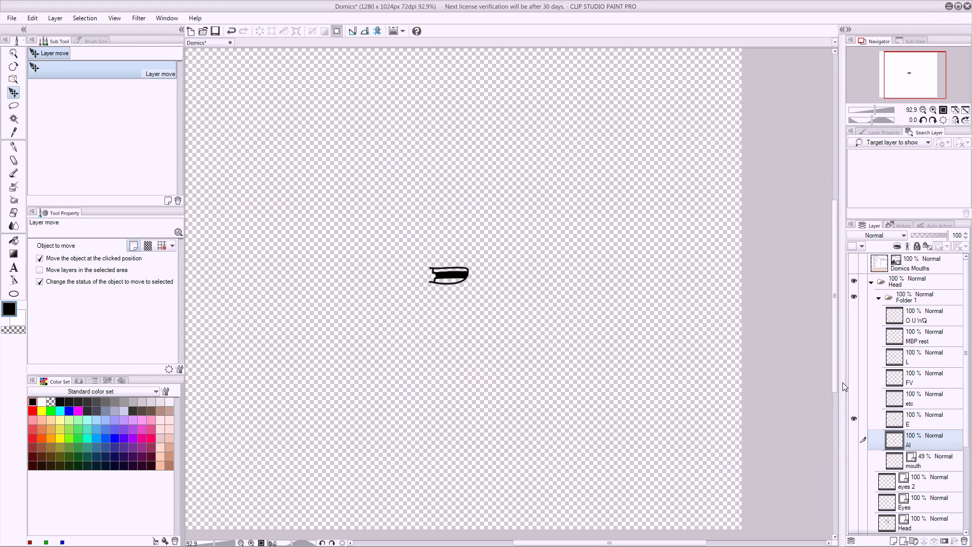
key("ctrl+shift+e")
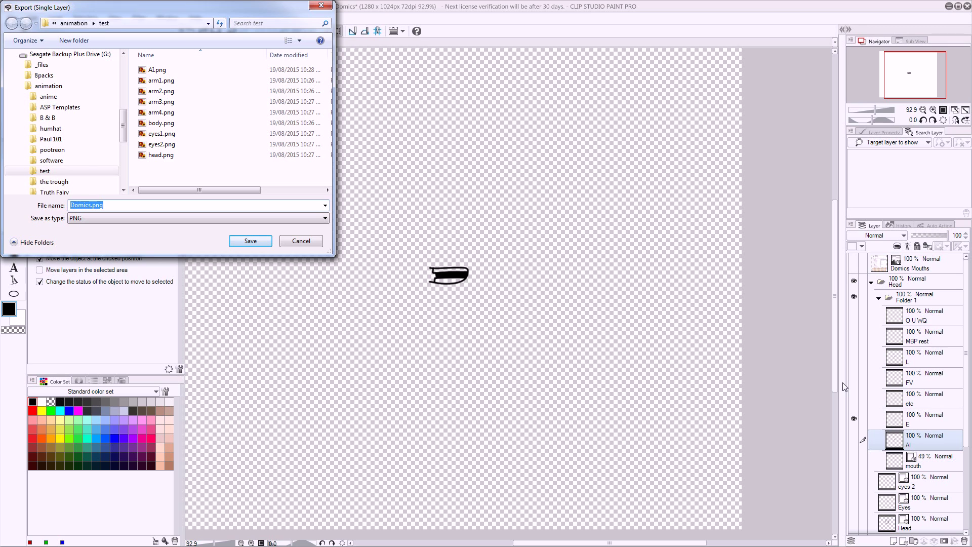
type("E")
key("Return")
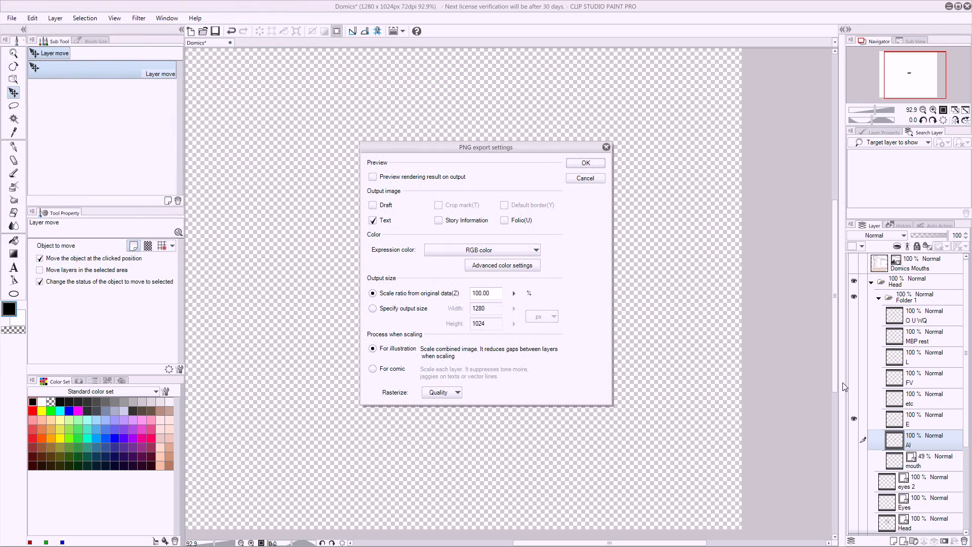
left_click(585, 164)
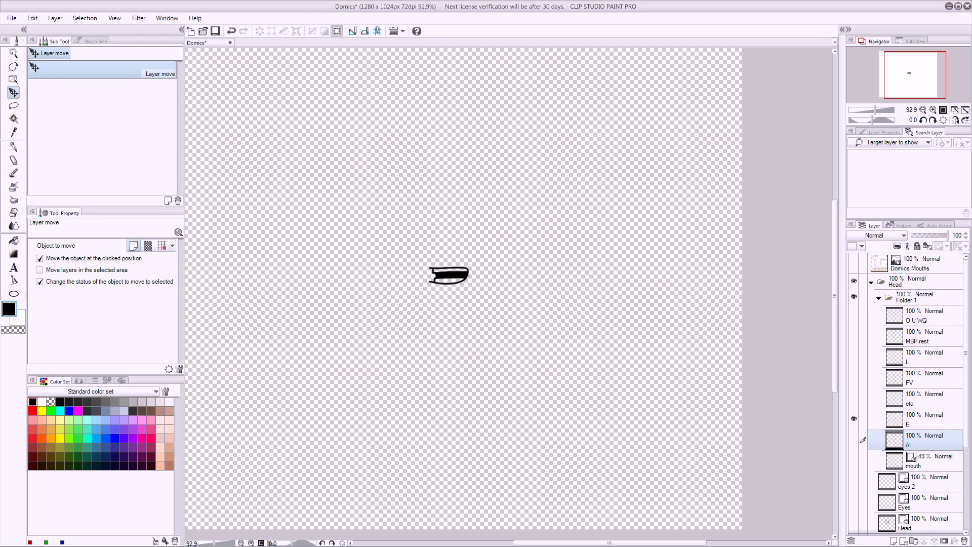
key("alt+Tab")
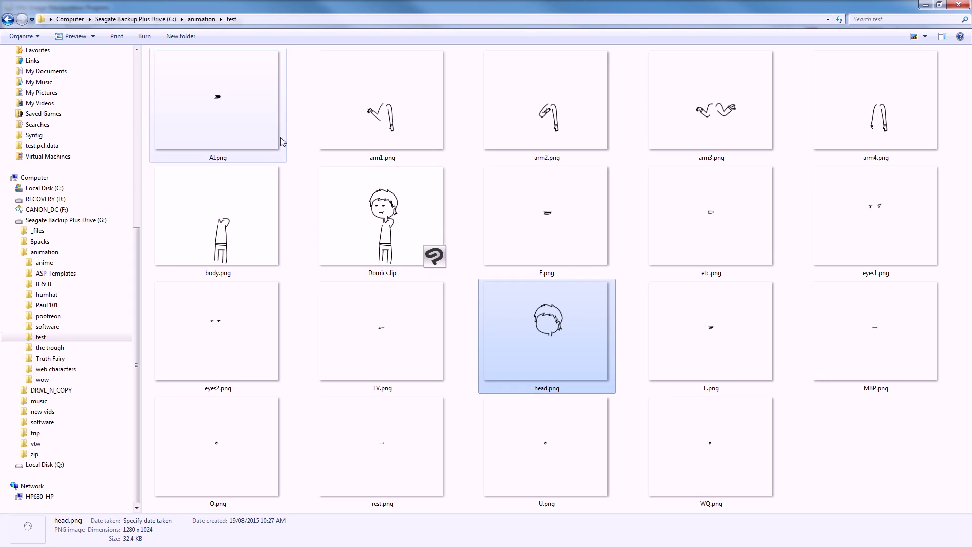
- Create a new folder named mouths inside the test folder
left_click(427, 150)
left_click(506, 145)
left_click(561, 192)
left_click(424, 214)
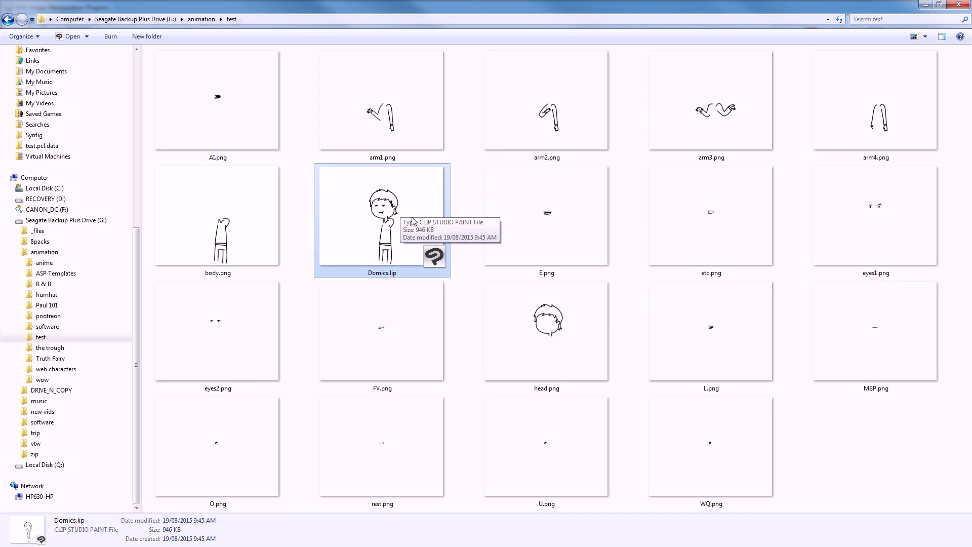
right_click(829, 454)
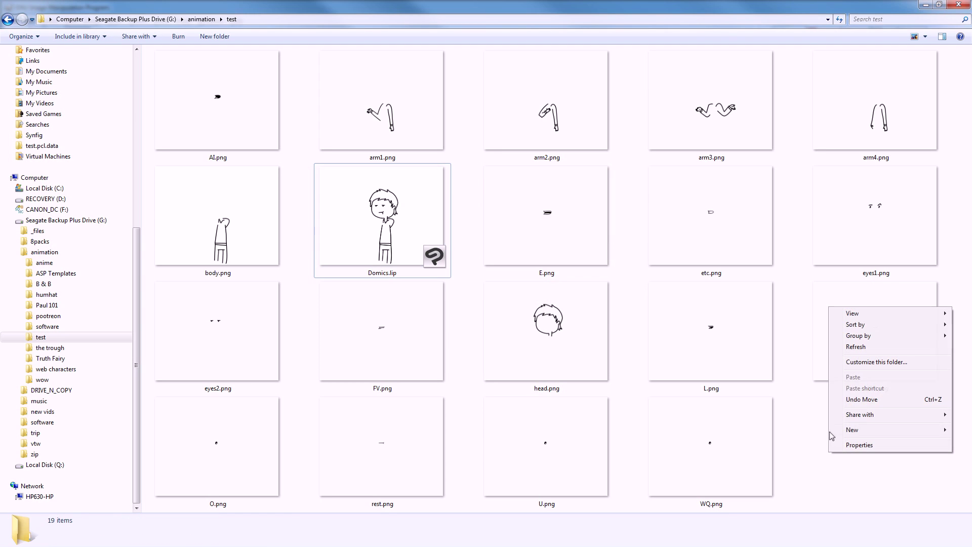
mouse_move(851, 431)
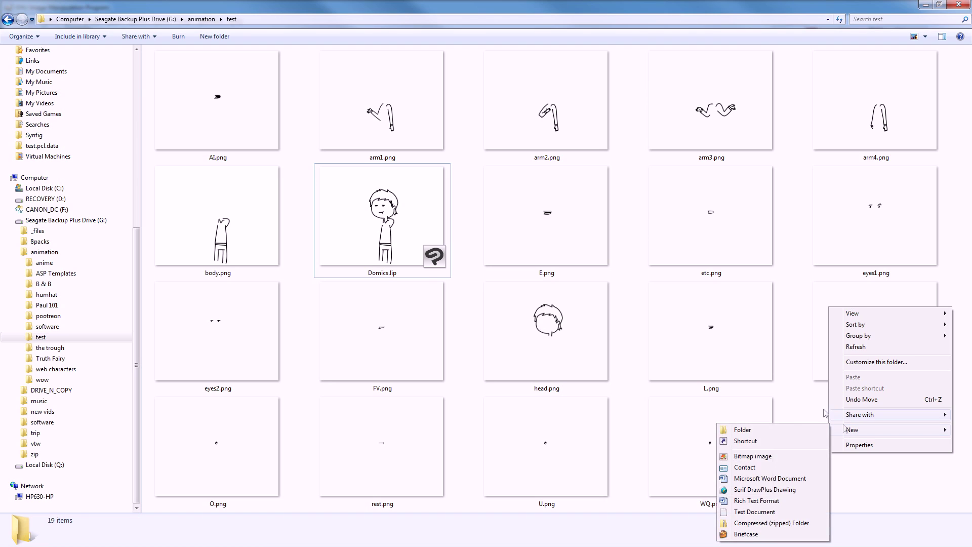
left_click(758, 431)
type("mo")
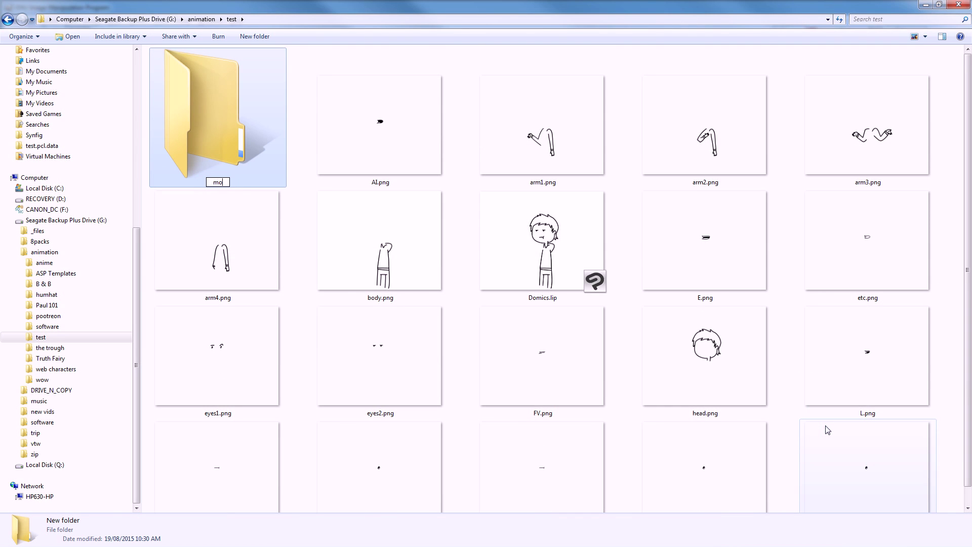
type("uths")
key("Return")
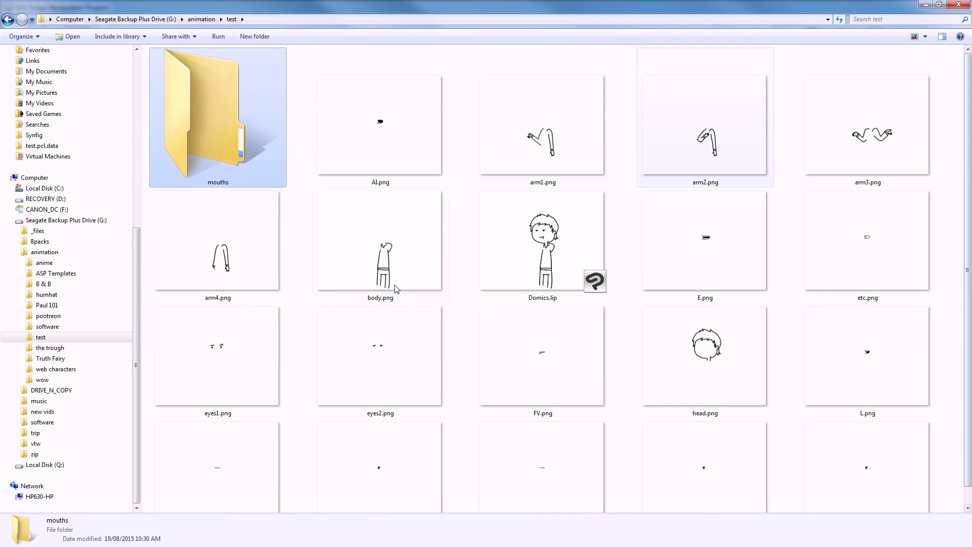
- Select the mouth PNGs (AI, E, FV, L, WQ, MBP, rest, U), accidentally pasting '- Copy' duplicates
left_click(380, 147)
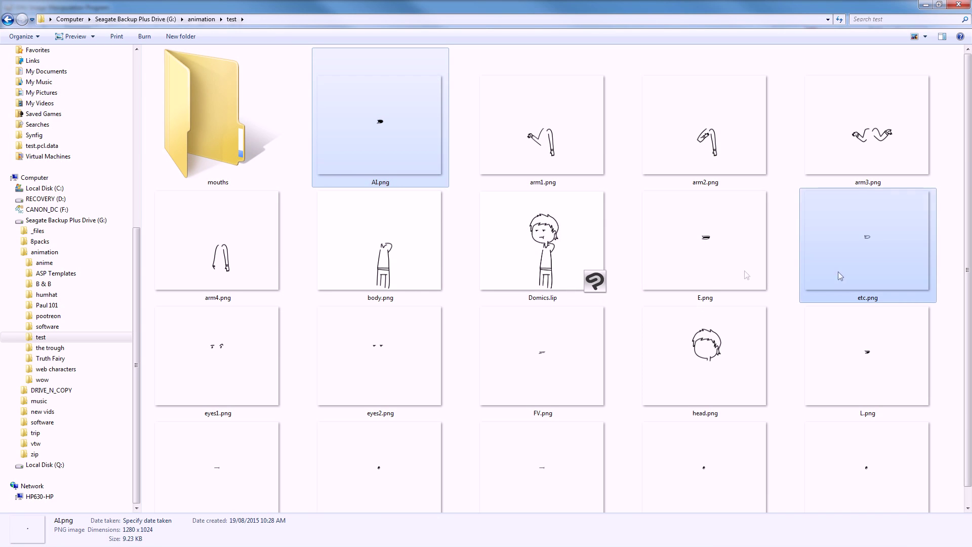
left_click(729, 274, "ctrl")
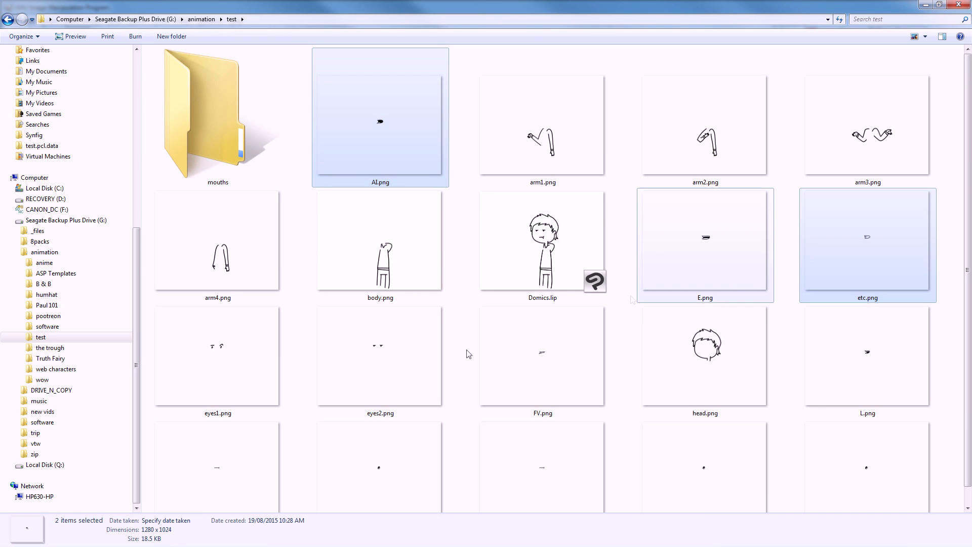
left_click(551, 375, "ctrl")
left_click(845, 390, "ctrl")
scroll(861, 458, "down", 1)
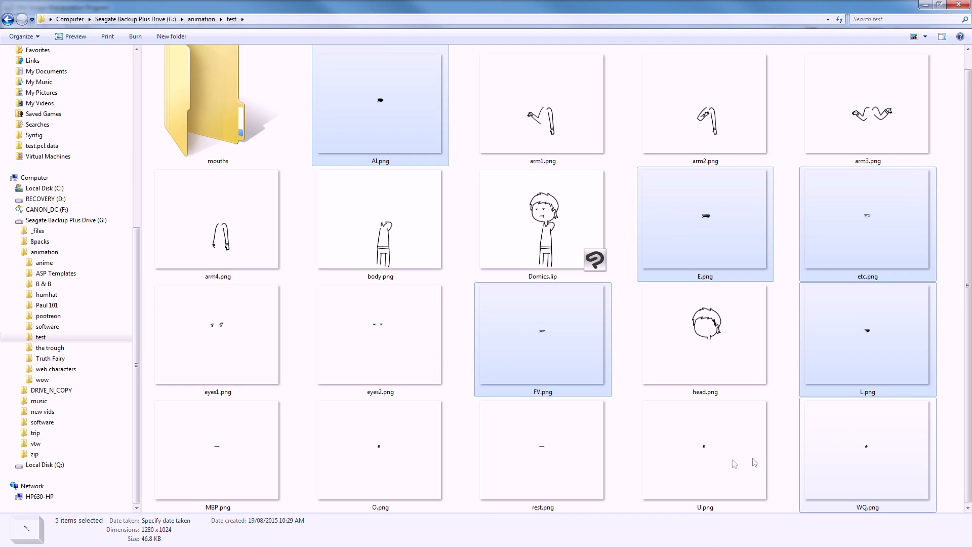
left_click(861, 451, "ctrl")
key("ctrl+c")
key("ctrl+v")
left_click(387, 445, "ctrl")
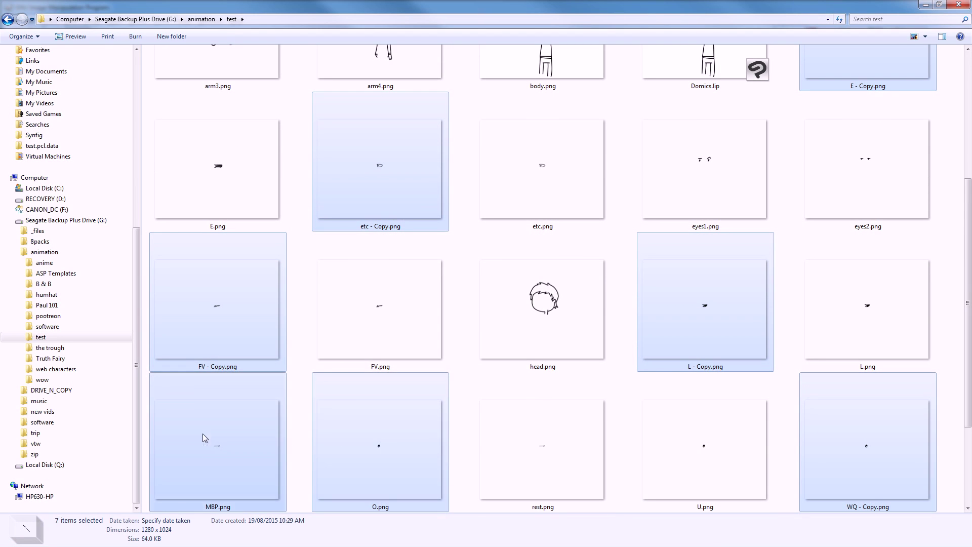
left_click(520, 390, "ctrl")
left_click(699, 447, "ctrl")
left_click(859, 458, "ctrl")
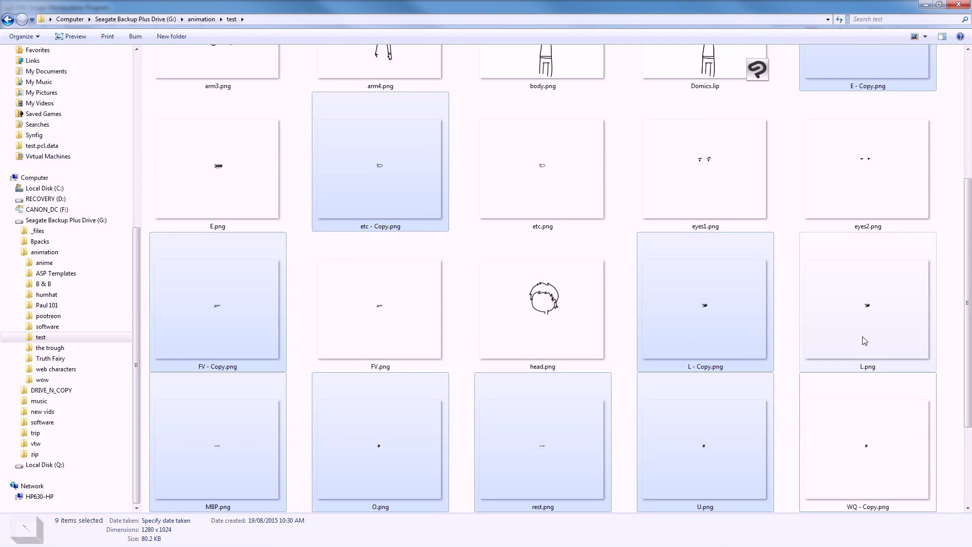
left_click(864, 341, "ctrl")
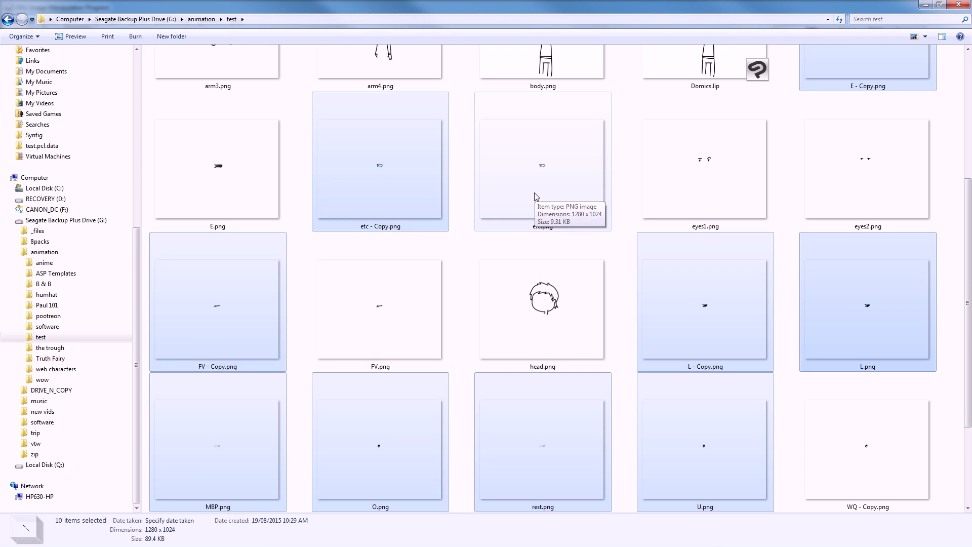
- Delete the etc - Copy.png duplicate
scroll(489, 243, "up", 3)
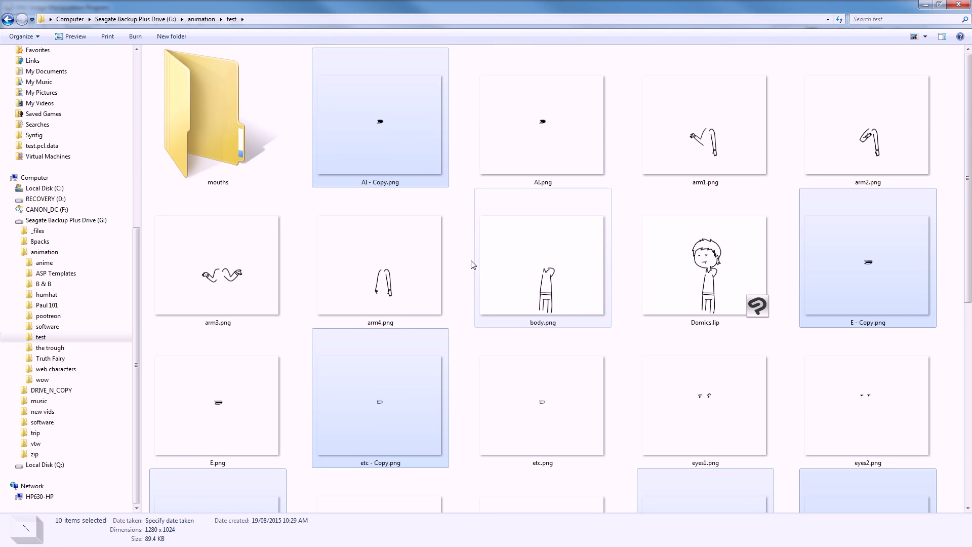
left_click(390, 376)
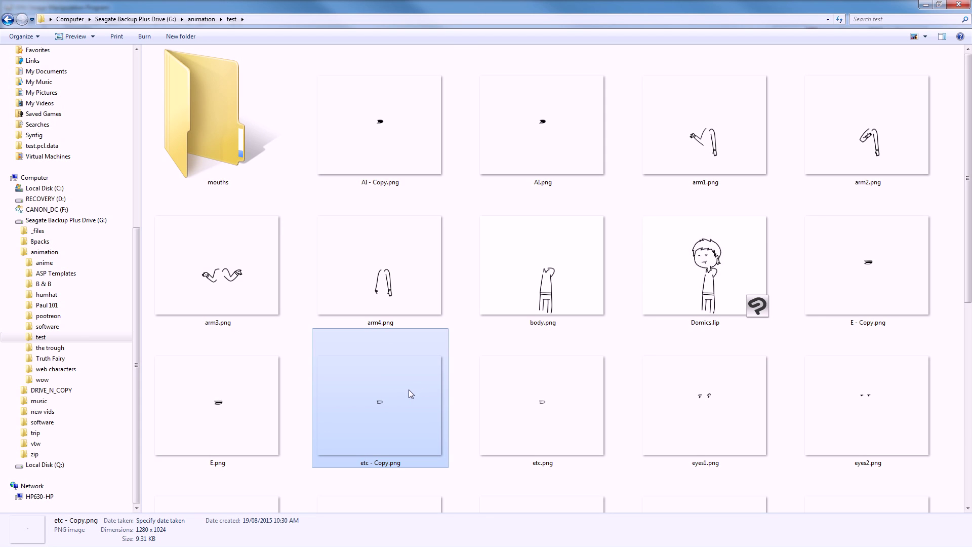
key("Delete")
key("Return")
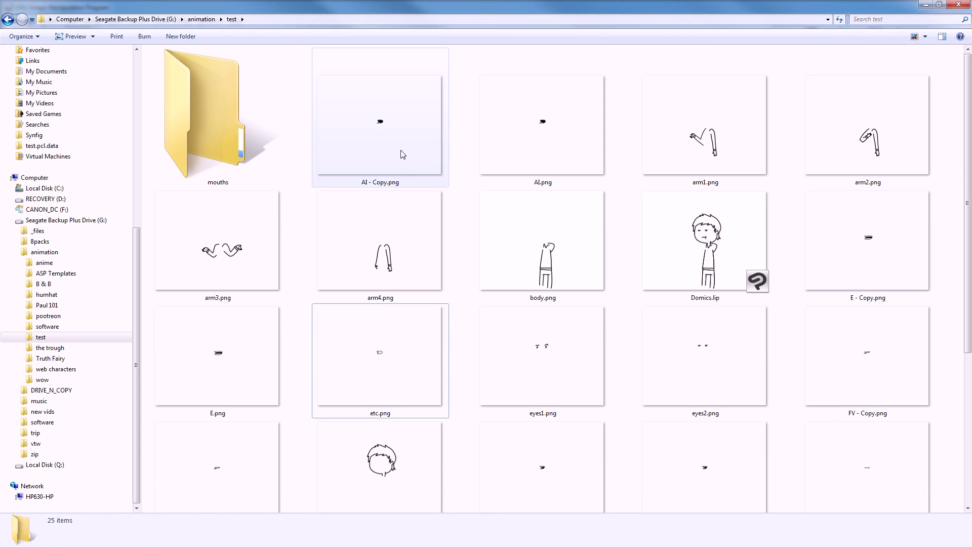
- Move AI - Copy.png, E.png, FV.png and AI.png into the mouths folder
left_click_drag(401, 152, 208, 132)
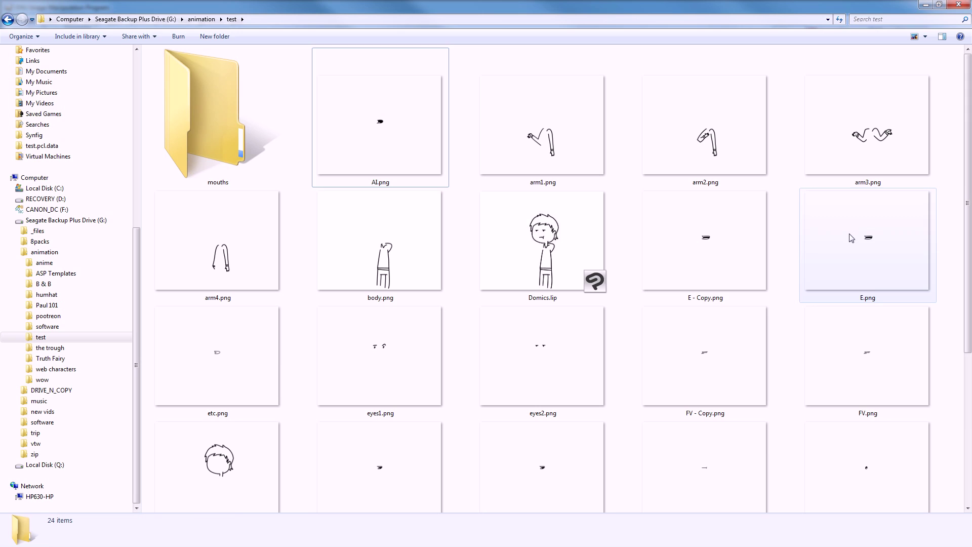
left_click(851, 238)
left_click(879, 371, "ctrl")
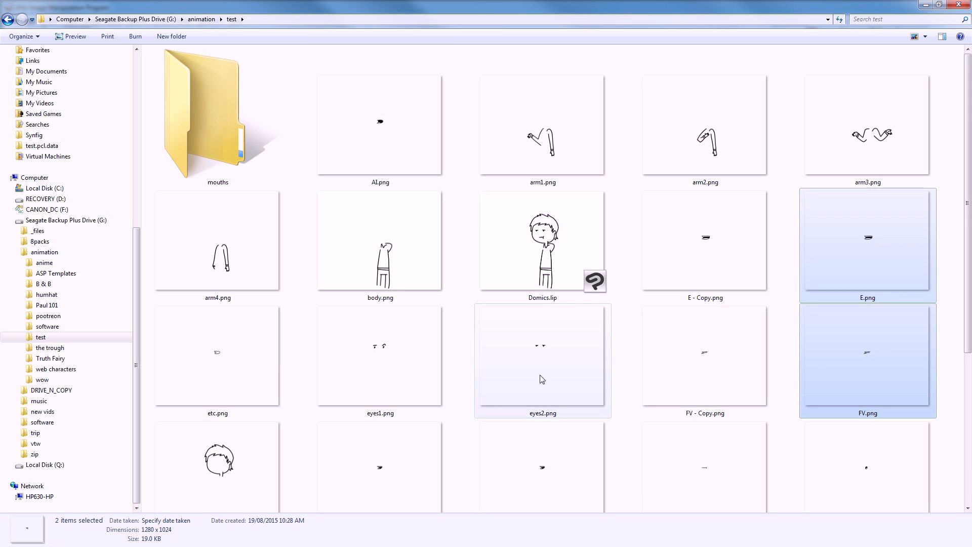
left_click_drag(835, 238, 197, 136)
left_click_drag(395, 162, 229, 126)
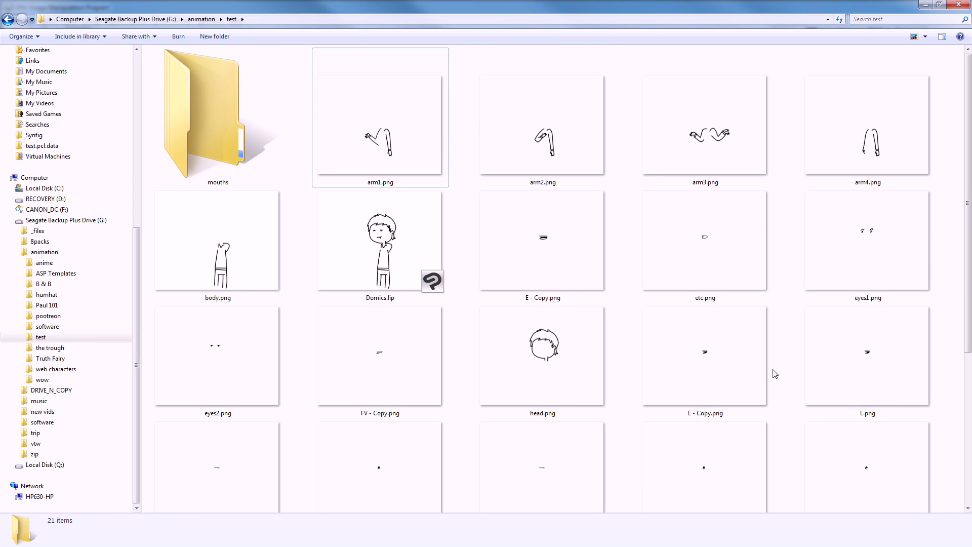
- Delete the L - Copy.png and WQ - Copy.png duplicates
left_click(717, 393)
scroll(717, 394, "down", 3)
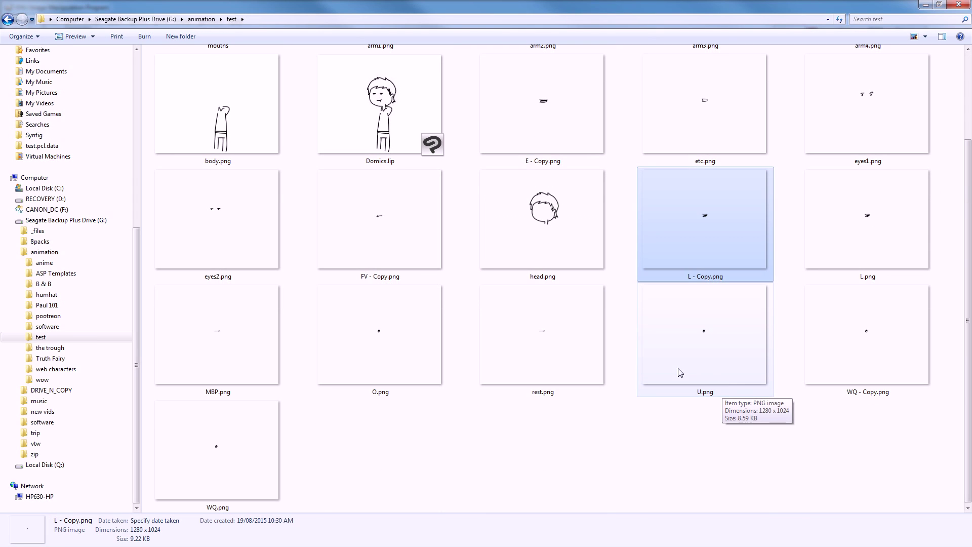
left_click(821, 375, "ctrl")
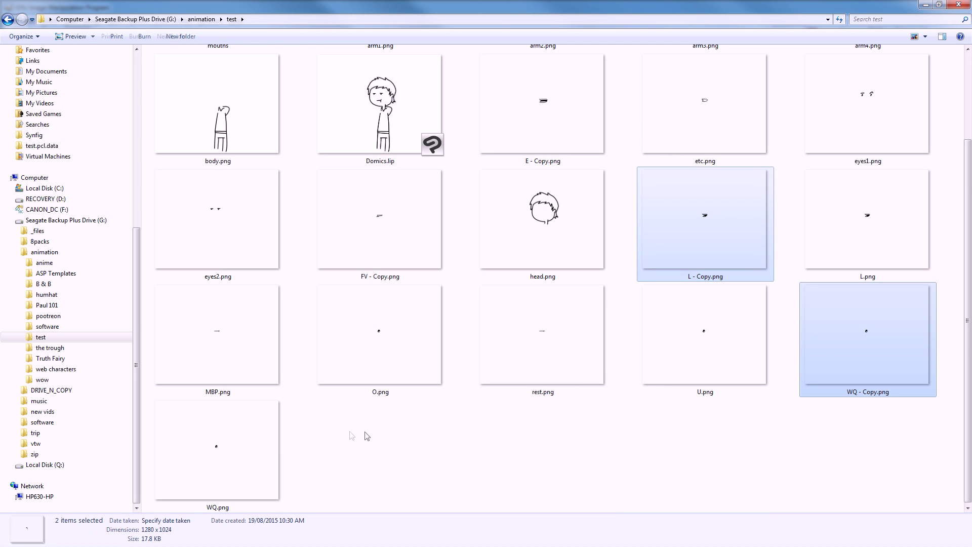
key("Delete")
key("Return")
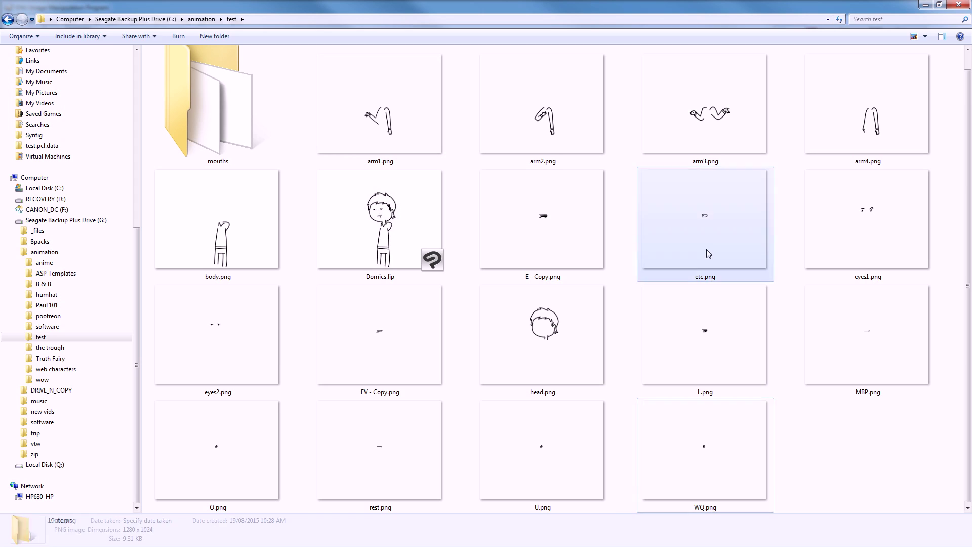
- Move the remaining seven mouth PNGs, including etc, MBP, U, rest and O, into mouths
left_click(706, 251)
left_click(706, 336, "ctrl")
left_click(818, 341, "ctrl")
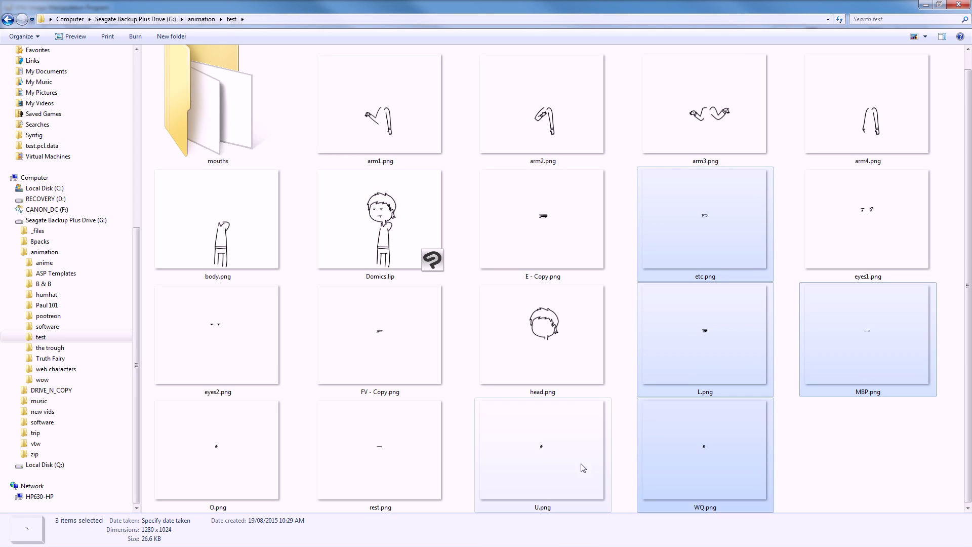
left_click(583, 468, "ctrl")
left_click(325, 460, "ctrl")
left_click(218, 450, "ctrl")
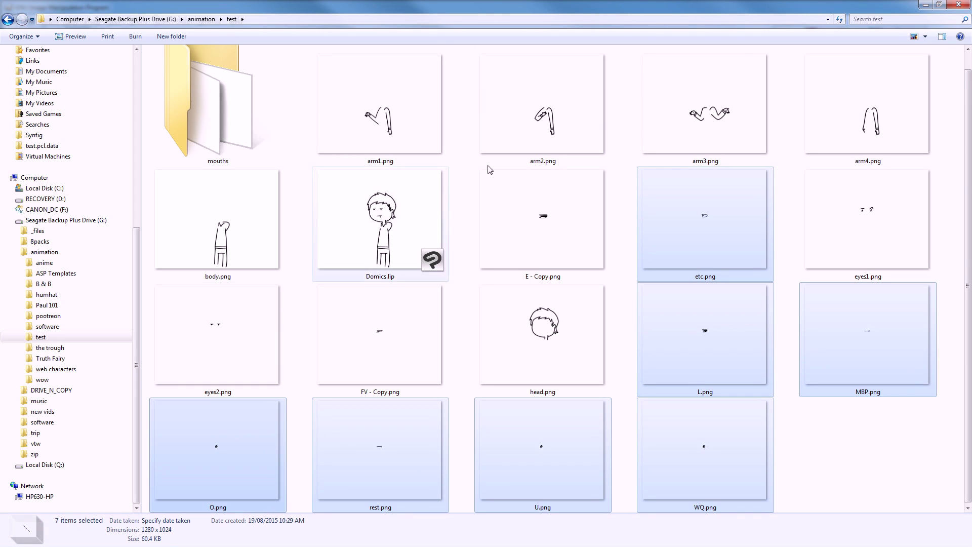
left_click_drag(689, 233, 223, 96)
- Delete the leftover E - Copy.png and open the mouths folder
left_click(561, 257)
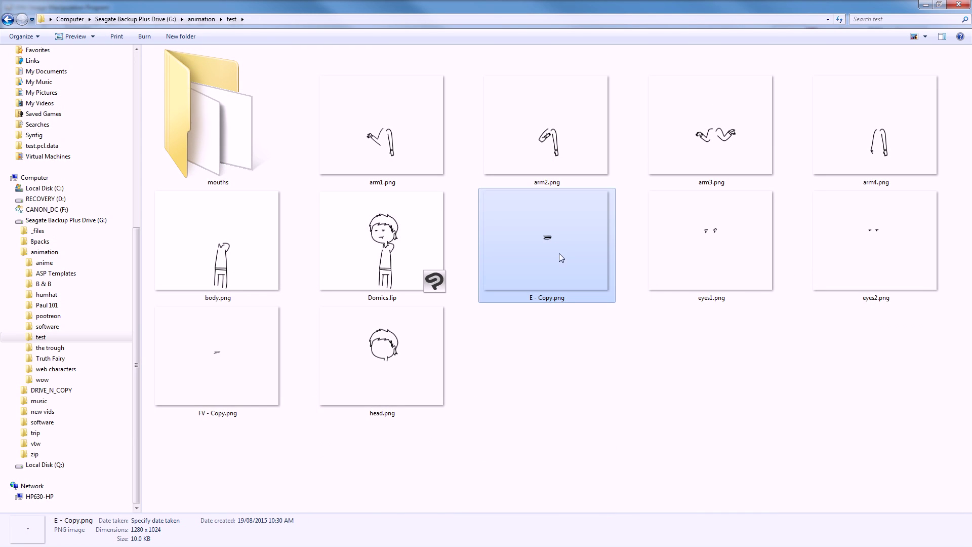
key("Delete")
key("Return")
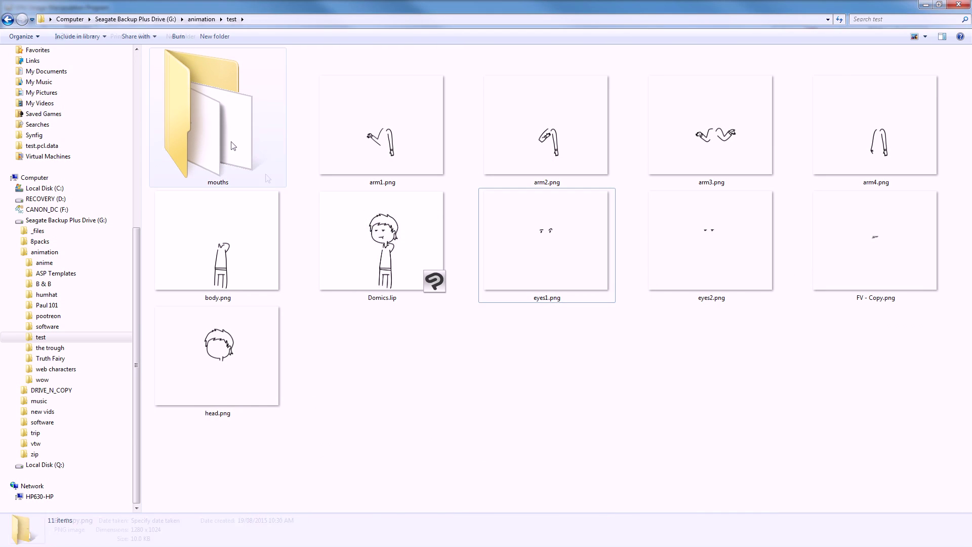
double_click(232, 144)
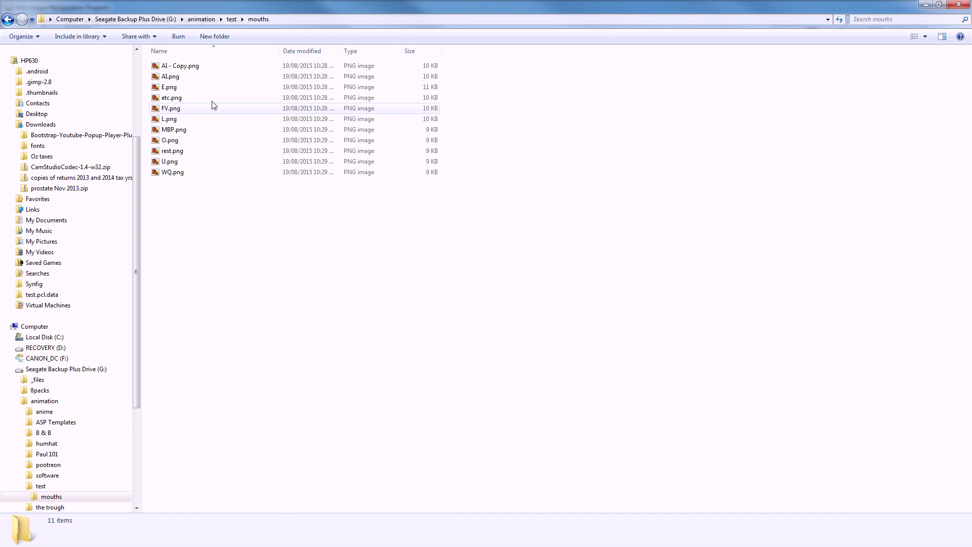
- Delete the duplicate AI - Copy.png from the mouths folder
left_click(193, 66)
key("Delete")
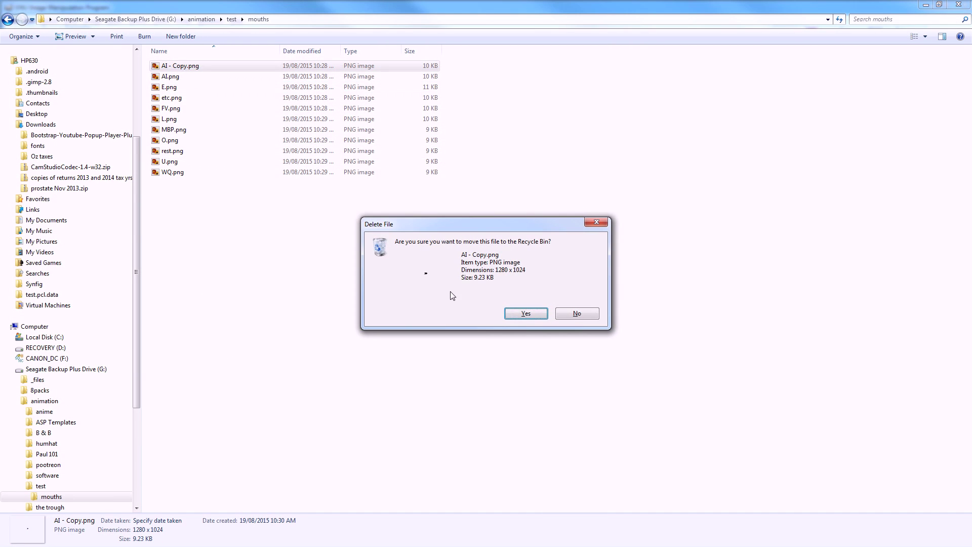
left_click(527, 314)
- Open AI.png in GIMP by dragging it from the mouths folder
left_click(182, 163)
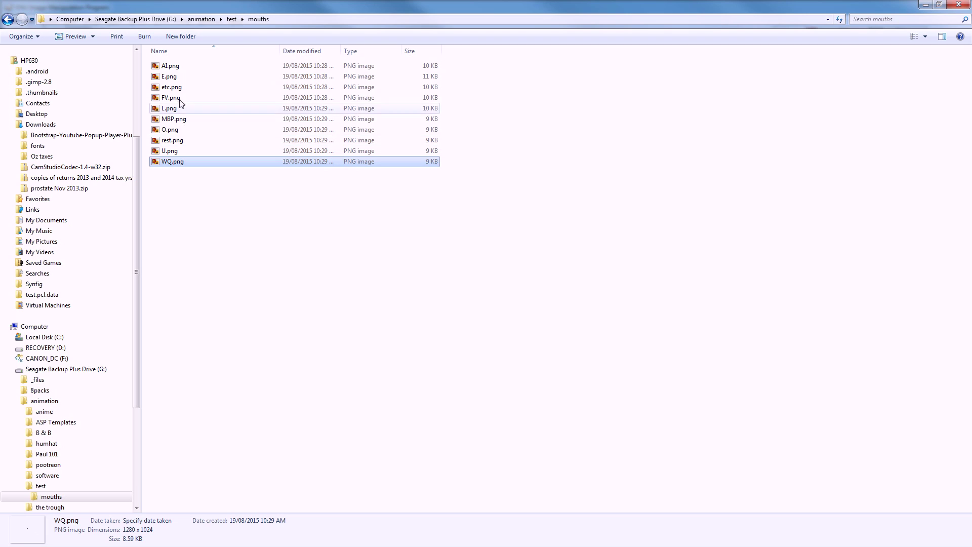
left_click(182, 67, "shift")
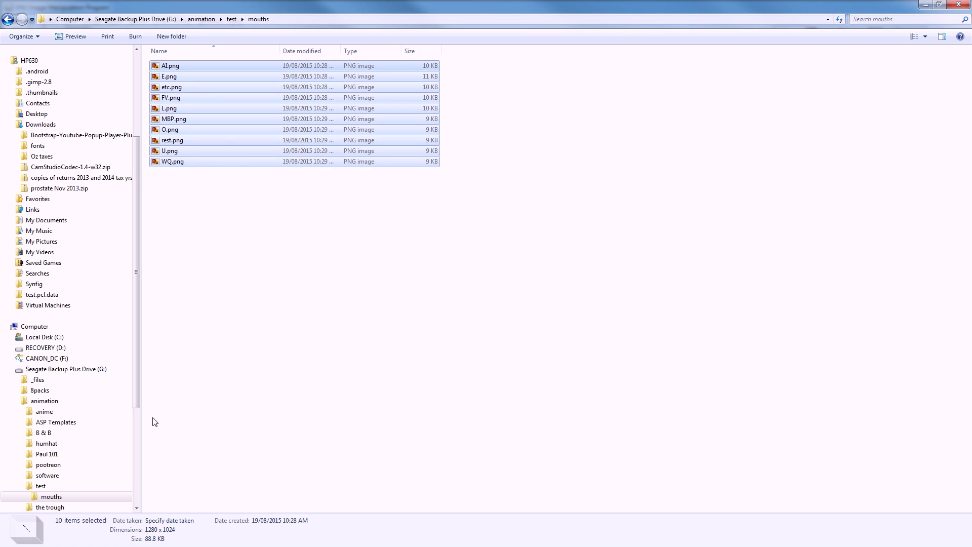
left_click(202, 65)
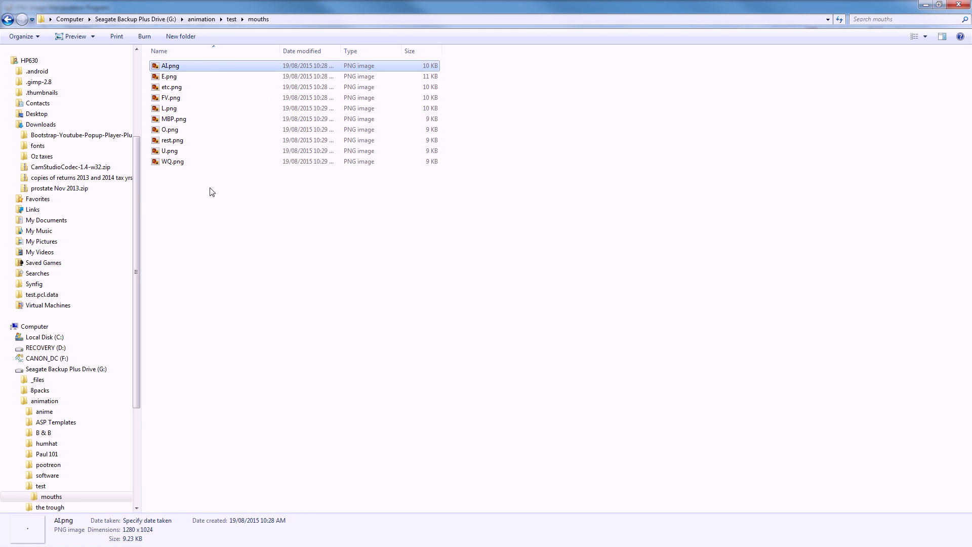
left_click(186, 162)
left_click(191, 66, "shift")
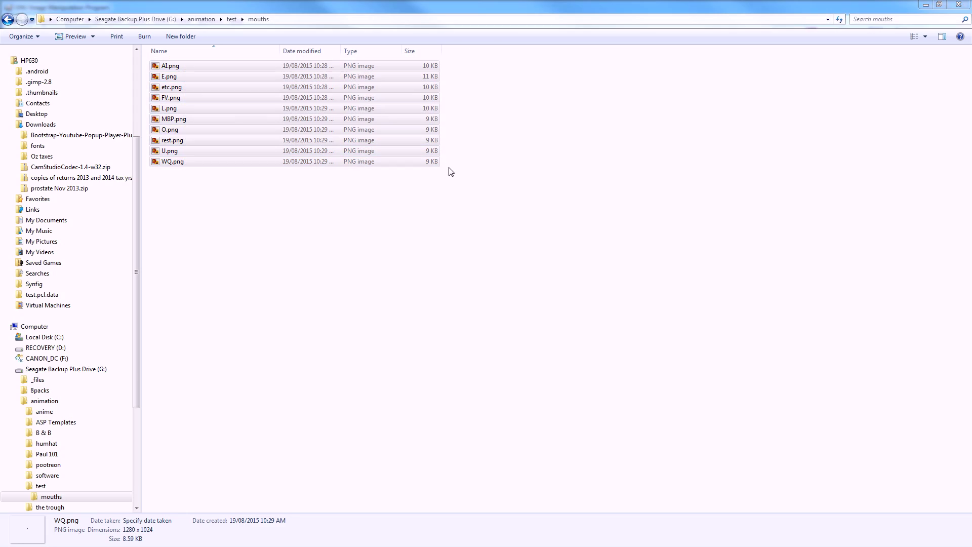
left_click(196, 65)
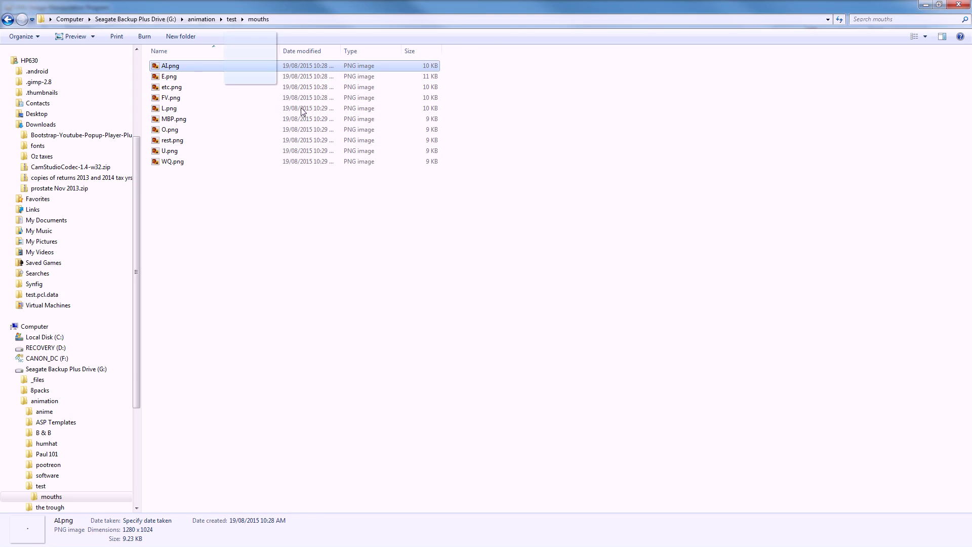
mouse_move(302, 108)
left_mouse_down()
mouse_move(357, 141)
mouse_move(382, 199)
left_mouse_up()
key("alt+Tab")
key("alt+Tab")
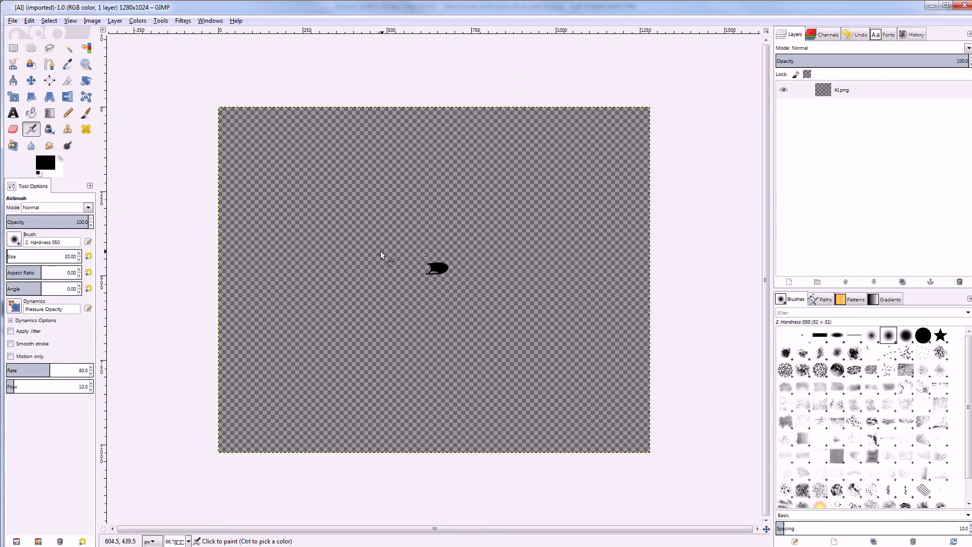
- Drag the remaining mouth PNGs, E.png through WQ.png, onto the AI image as layers
key("alt+Tab")
key("alt+Tab")
left_click(168, 76)
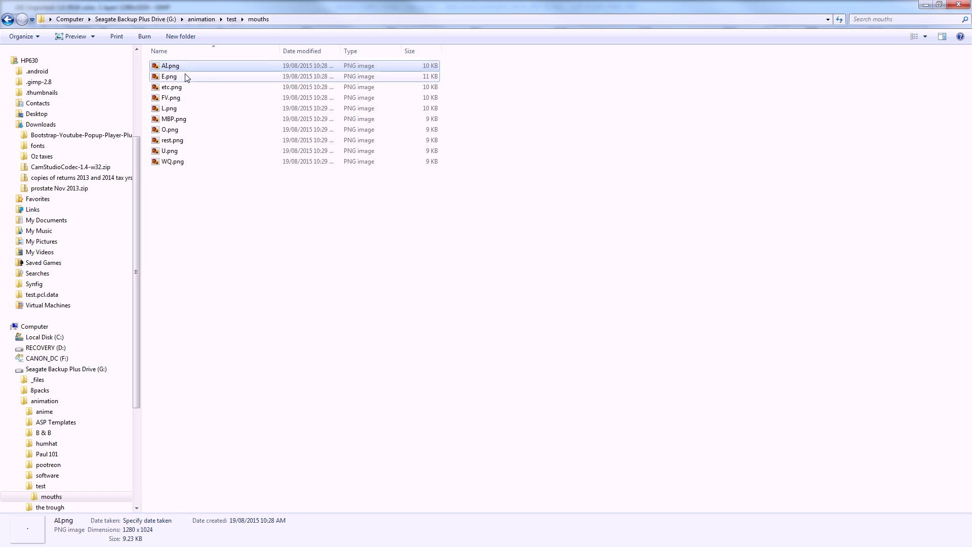
left_click(173, 161, "shift")
left_click_drag(193, 78, 422, 248)
key("alt+Tab")
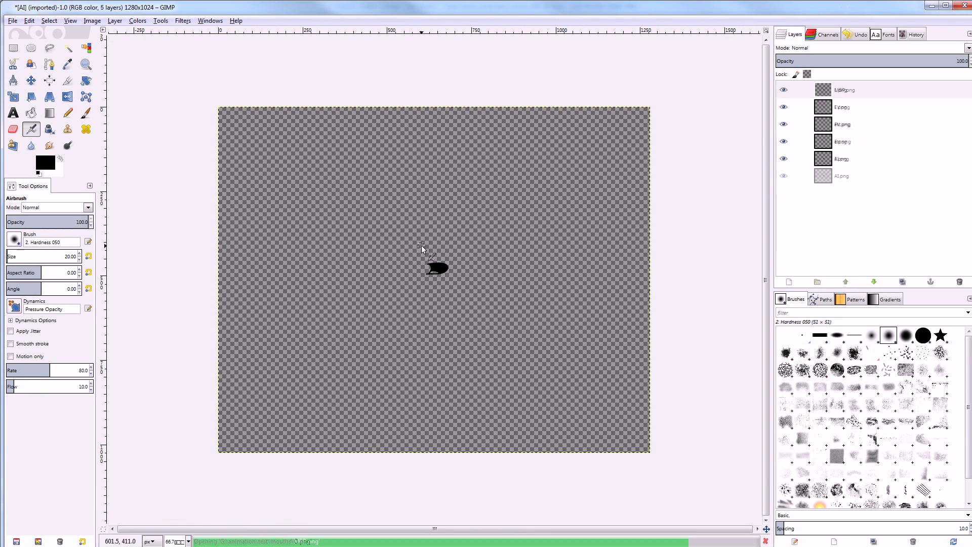
- Create a new layer group, drag the WQ layer into it, and move L up
right_click(870, 91)
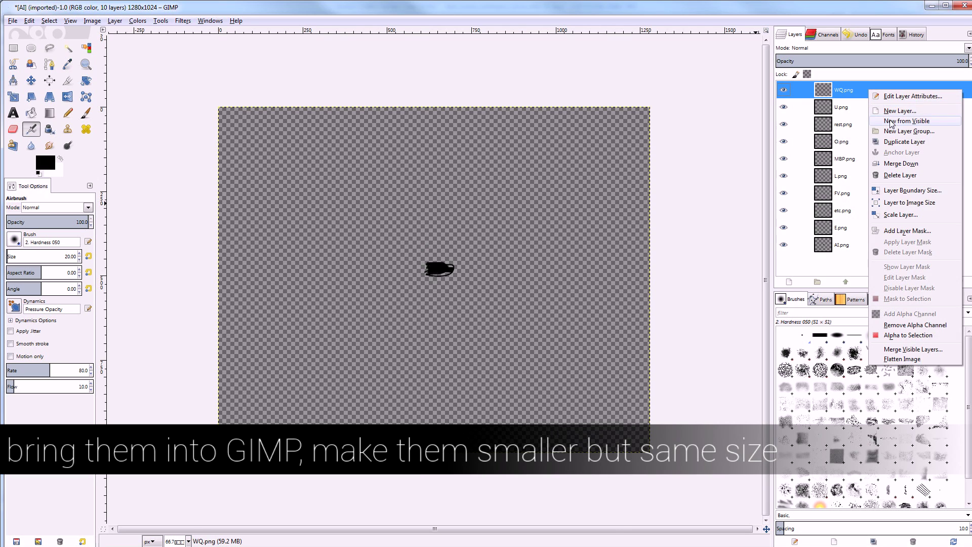
left_click(895, 132)
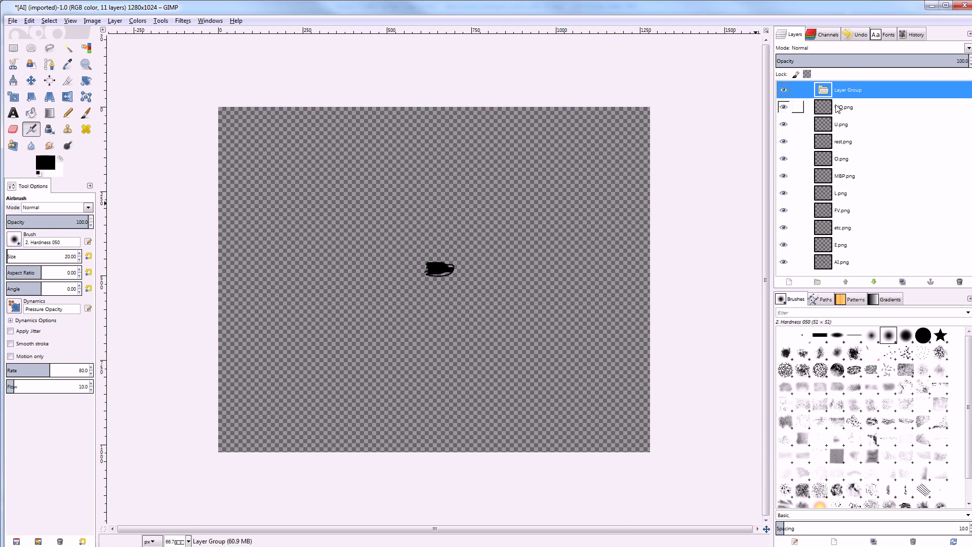
left_click_drag(862, 107, 864, 166)
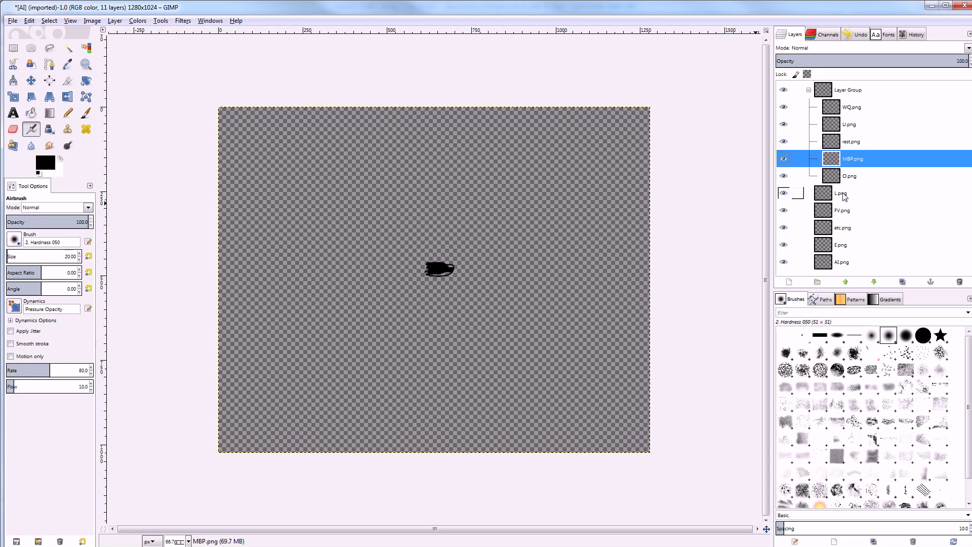
left_click_drag(844, 203, 856, 183)
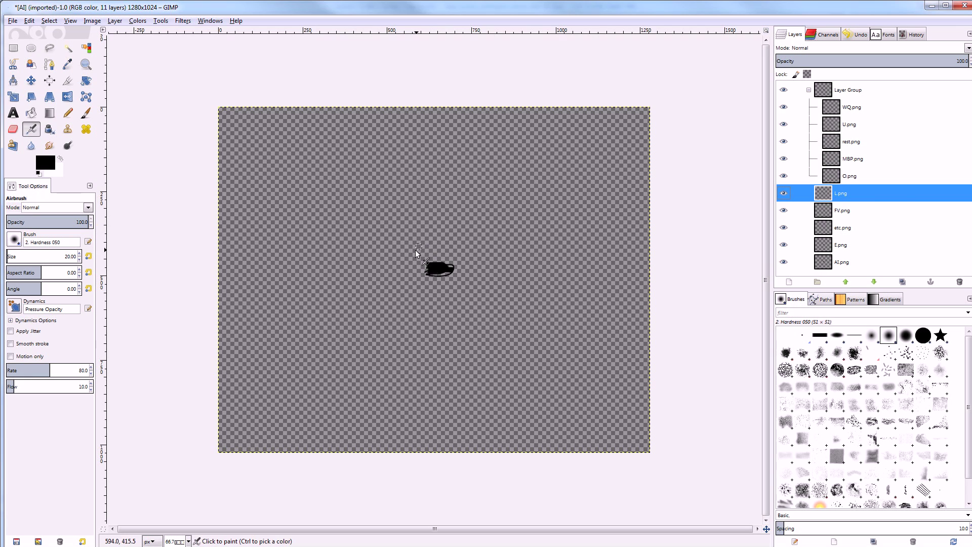
key("r")
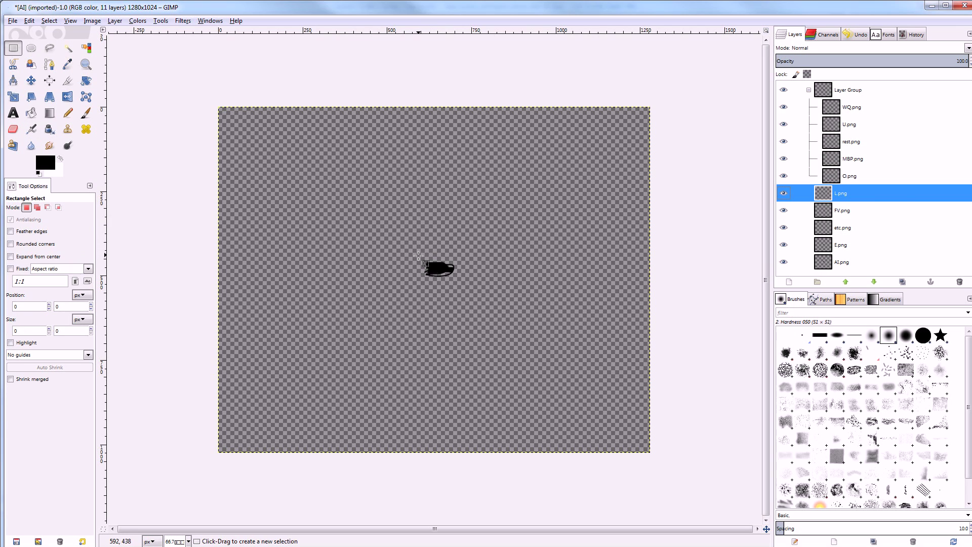
- Crop the image to a box drawn around the black mouth shape
left_click_drag(419, 256, 463, 284)
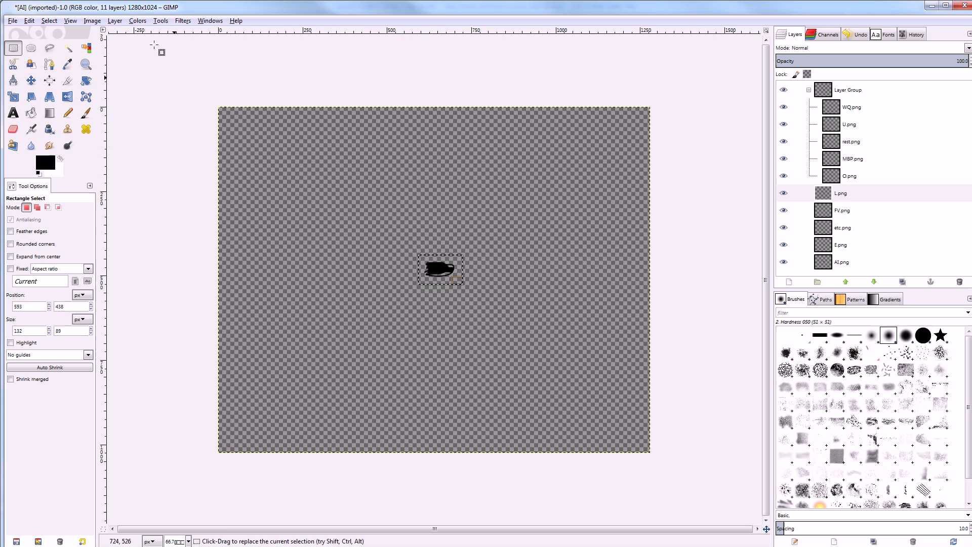
left_click(100, 23)
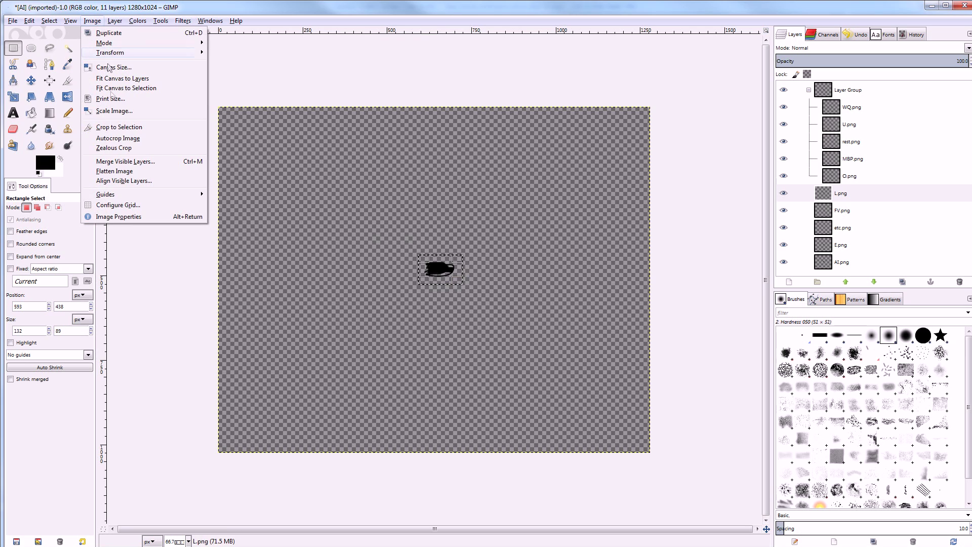
left_click(126, 130)
- Hide the WQ, U, MBP, O, L, FV, etc and E layers, leaving AI.png visible
scroll(489, 284, "up", 4)
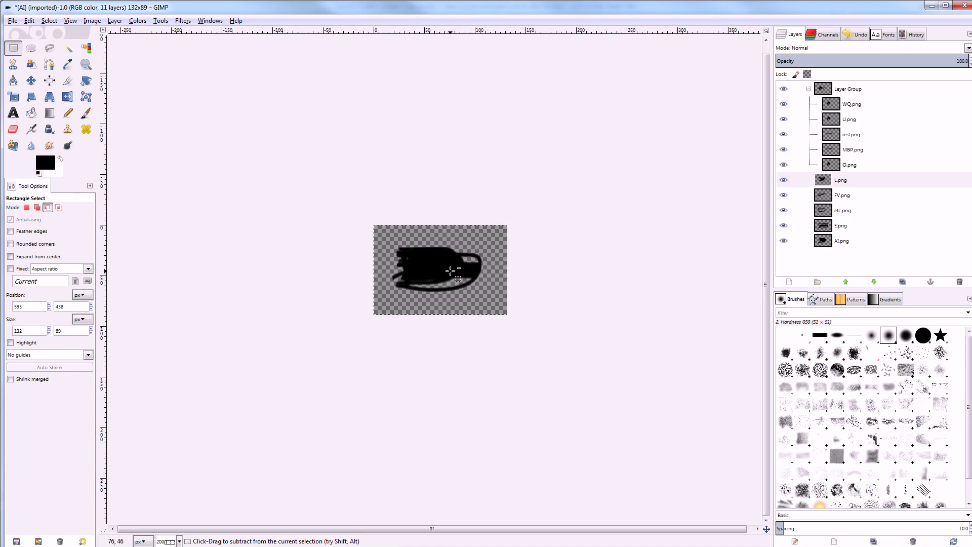
left_click(784, 119)
left_click(784, 104)
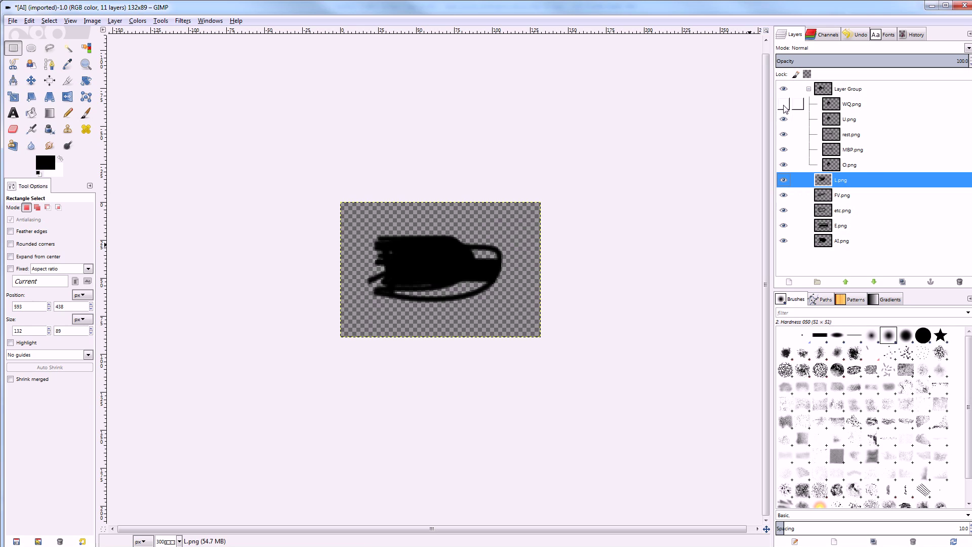
left_click(784, 149)
left_click(784, 164)
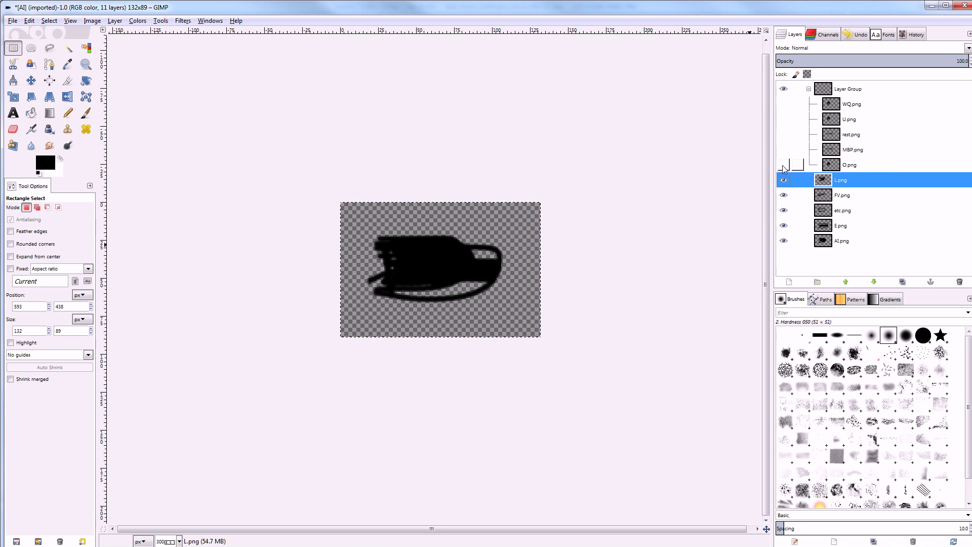
left_click(784, 179)
left_click(784, 195)
left_click(784, 210)
left_click(784, 226)
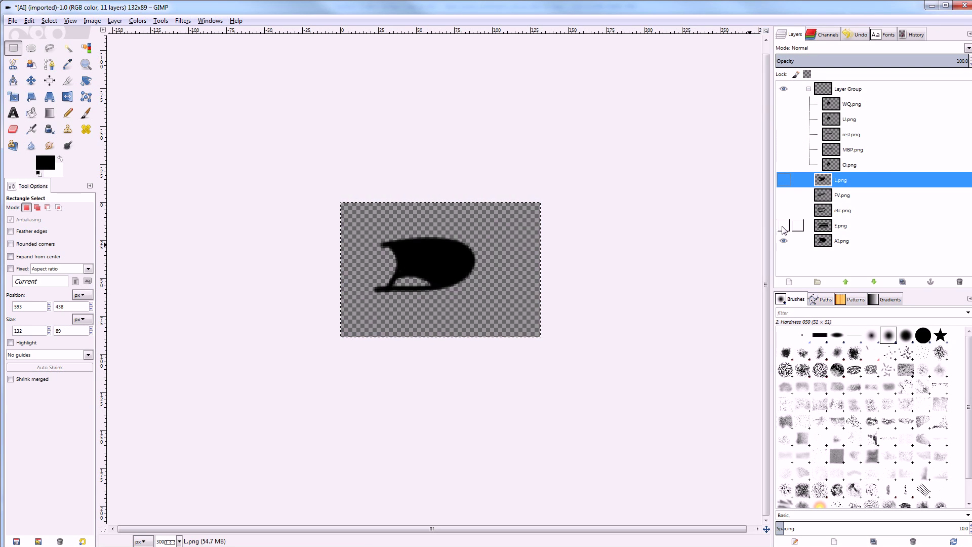
- Overwrite AI.png with the cropped image, then export the E layer over E.png
left_click(12, 21)
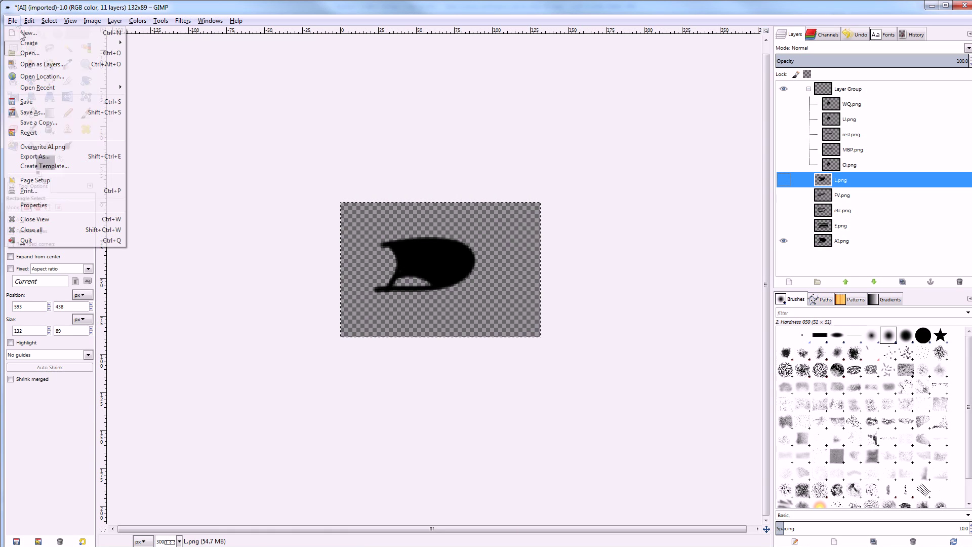
left_click(44, 147)
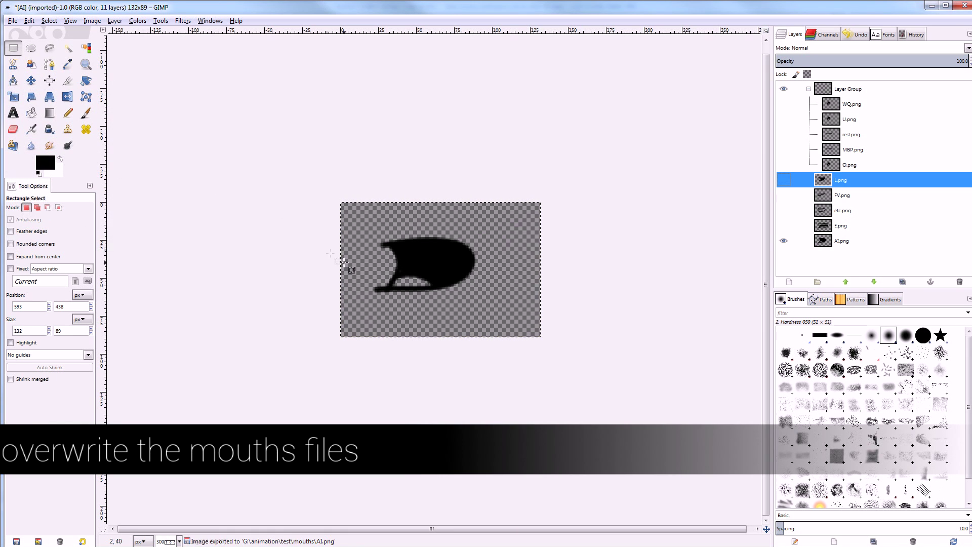
left_click(784, 242)
left_click(784, 226)
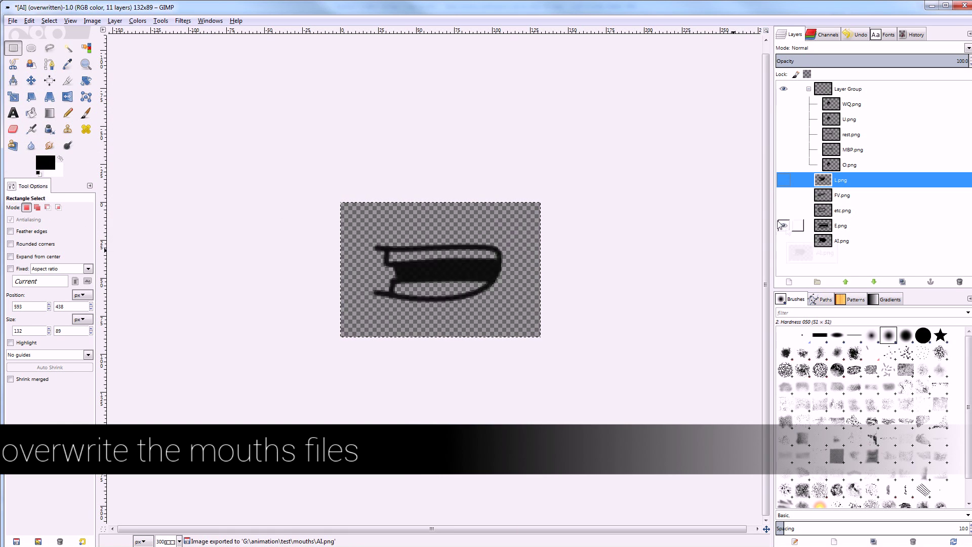
left_click(12, 21)
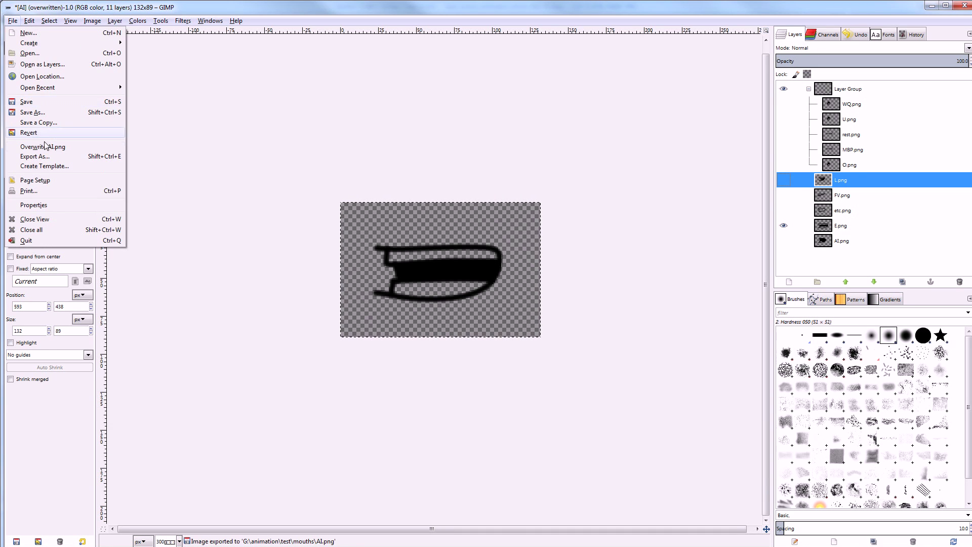
left_click(41, 156)
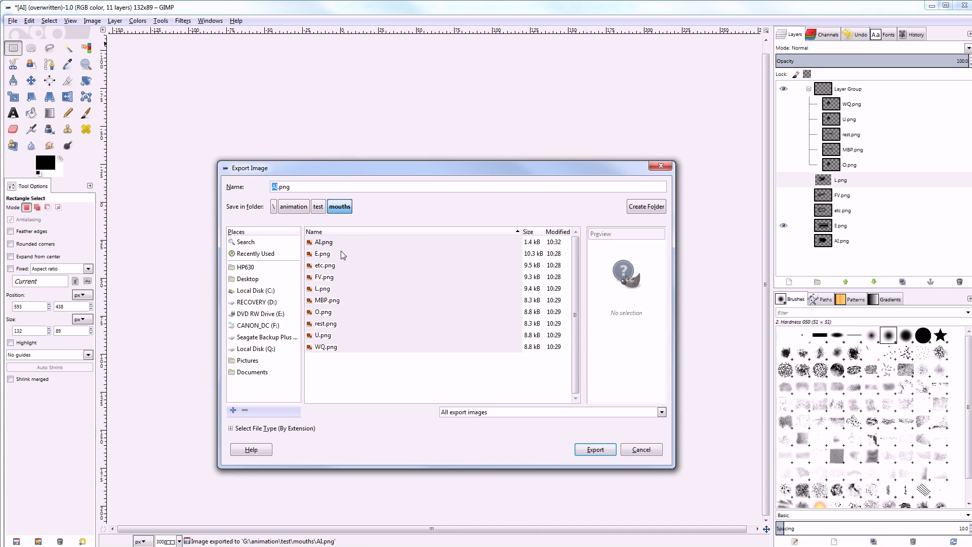
left_click(324, 255)
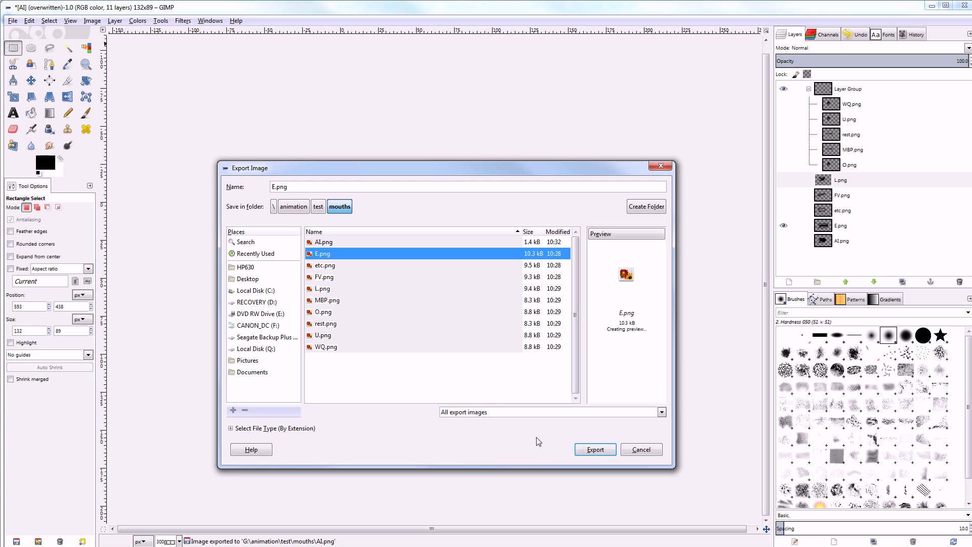
left_click(593, 449)
left_click(518, 355)
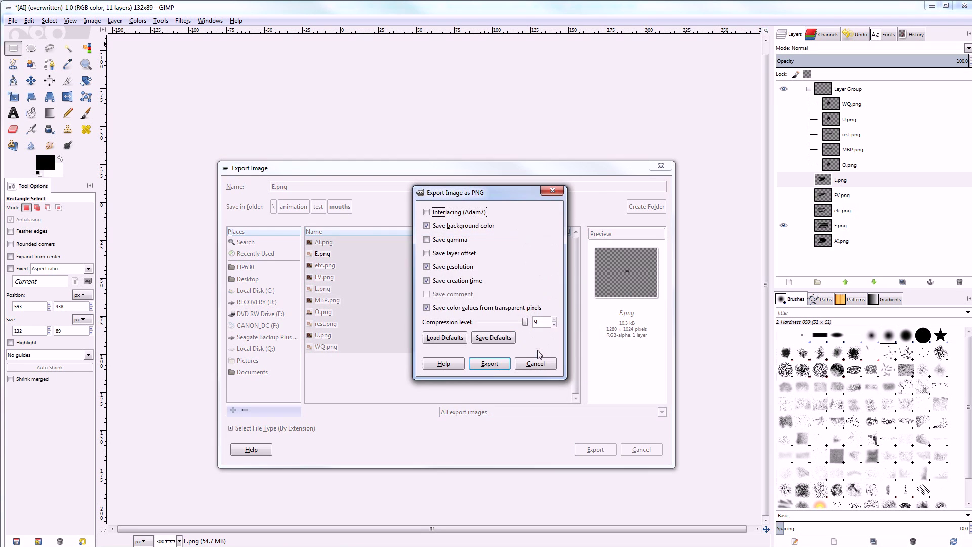
key("Return")
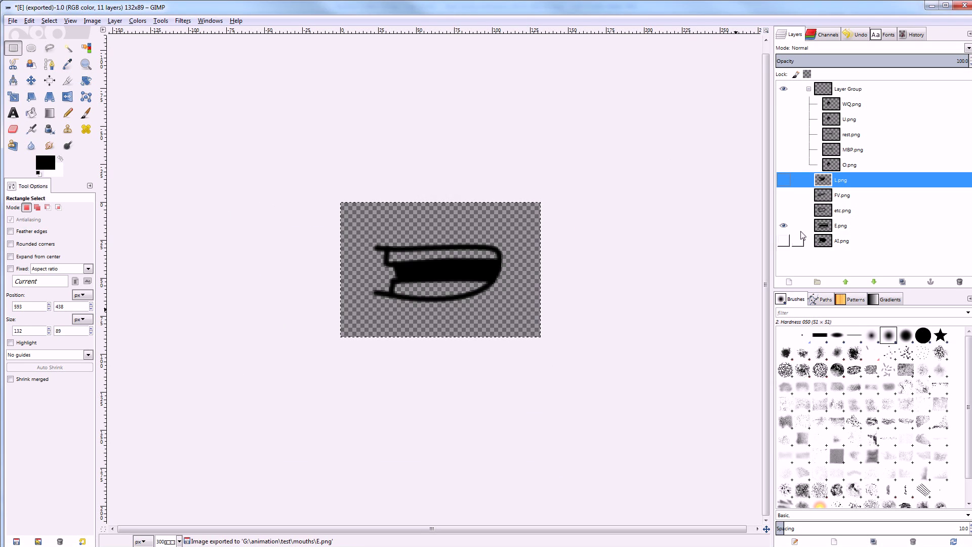
- Show only the etc layer and export it over the existing etc.png
left_click(783, 226)
left_click(784, 210)
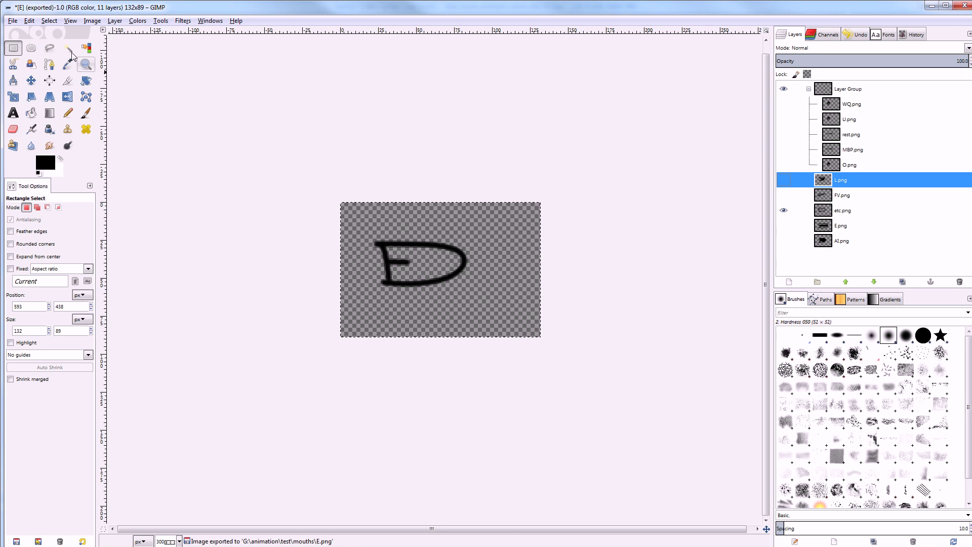
left_click(11, 21)
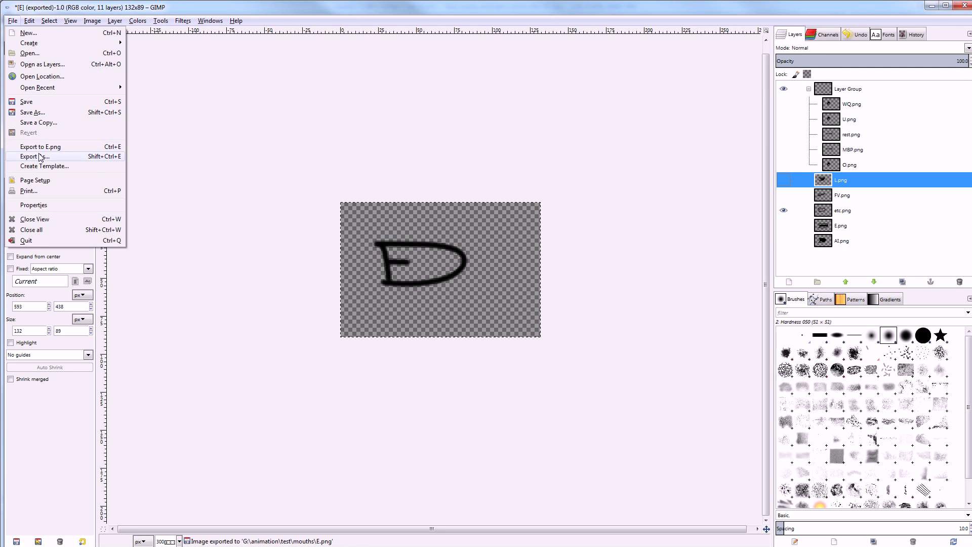
left_click(101, 157)
left_click(329, 266)
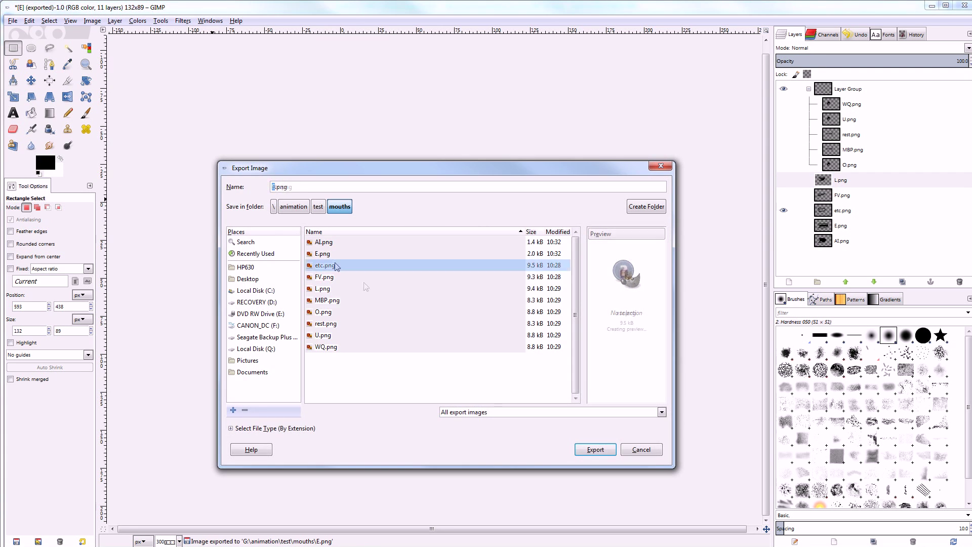
left_click(596, 449)
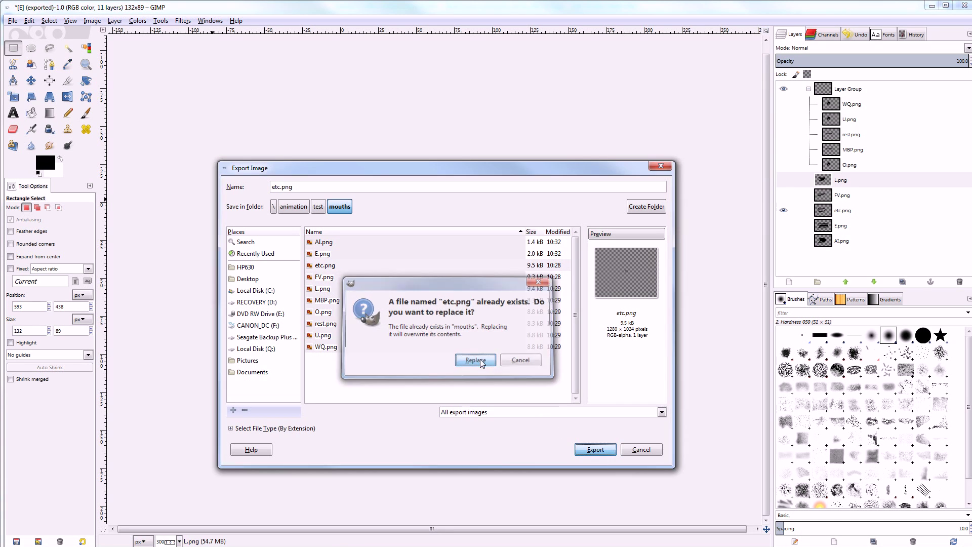
left_click(482, 356)
left_click(492, 361)
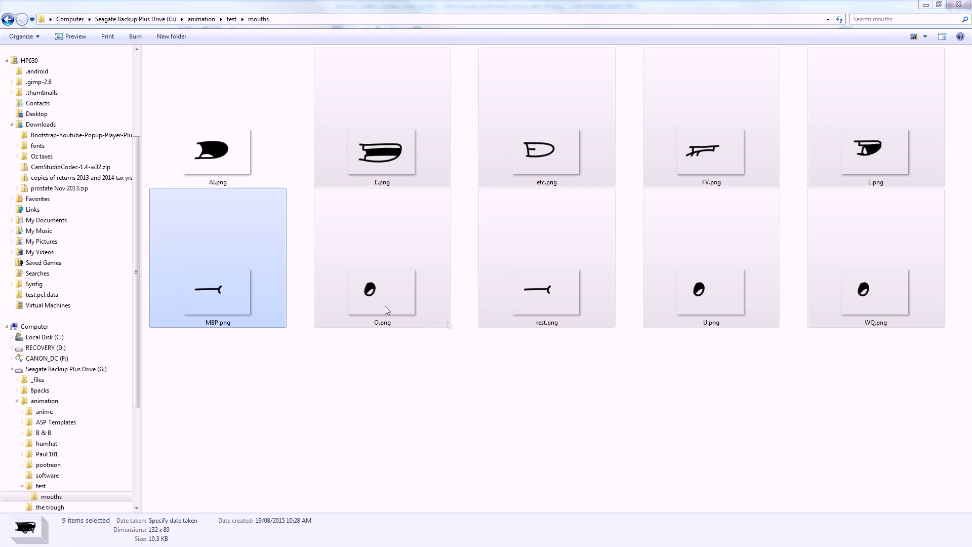
- Preview the re-exported E.png from the mouths folder, then close the viewer
key("alt+Tab")
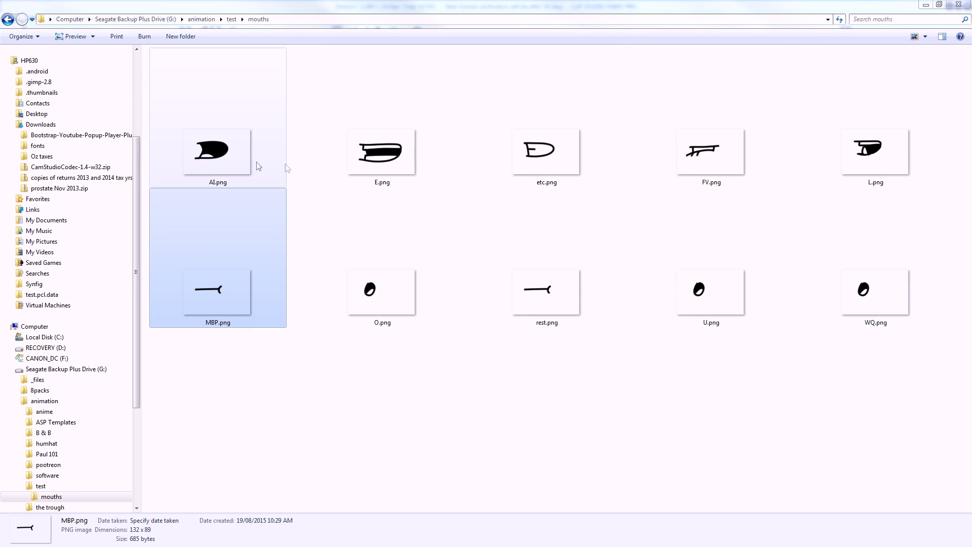
left_click(387, 152)
double_click(383, 155)
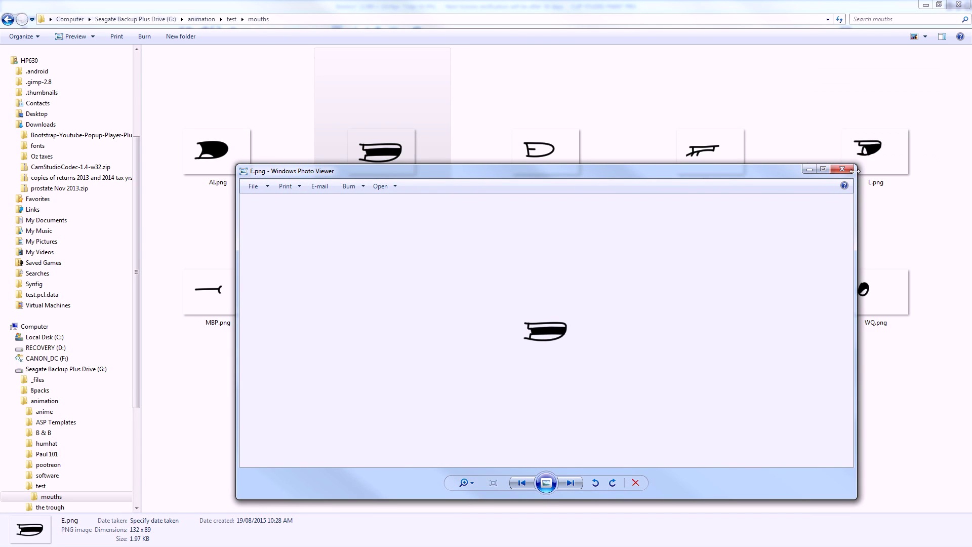
left_click(843, 169)
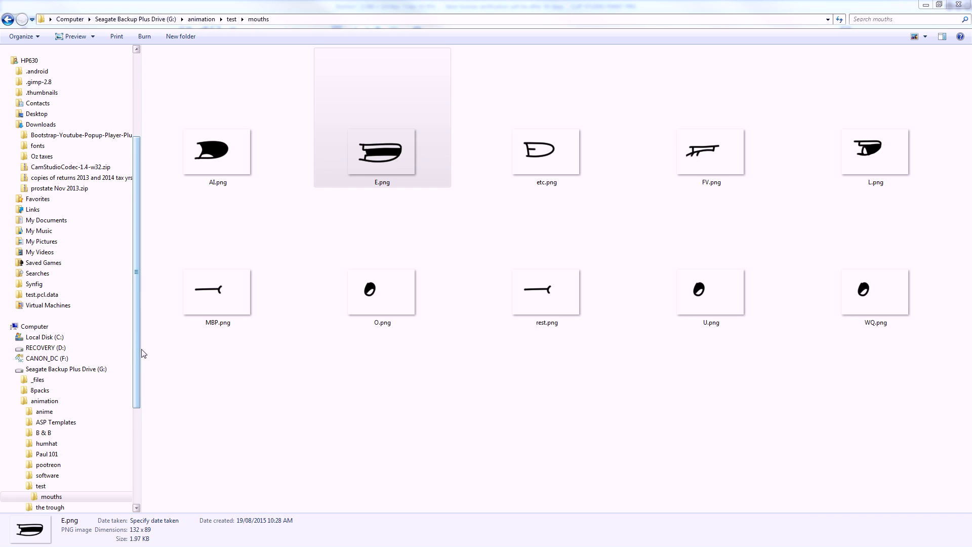
left_click_drag(136, 350, 140, 429)
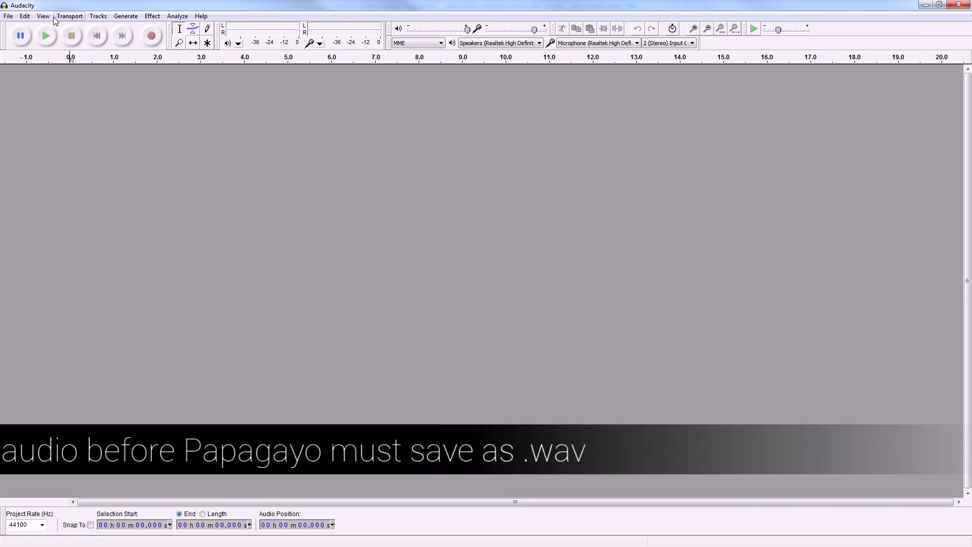
- Record a short spoken voice line onto a new Audacity track
left_click(152, 37)
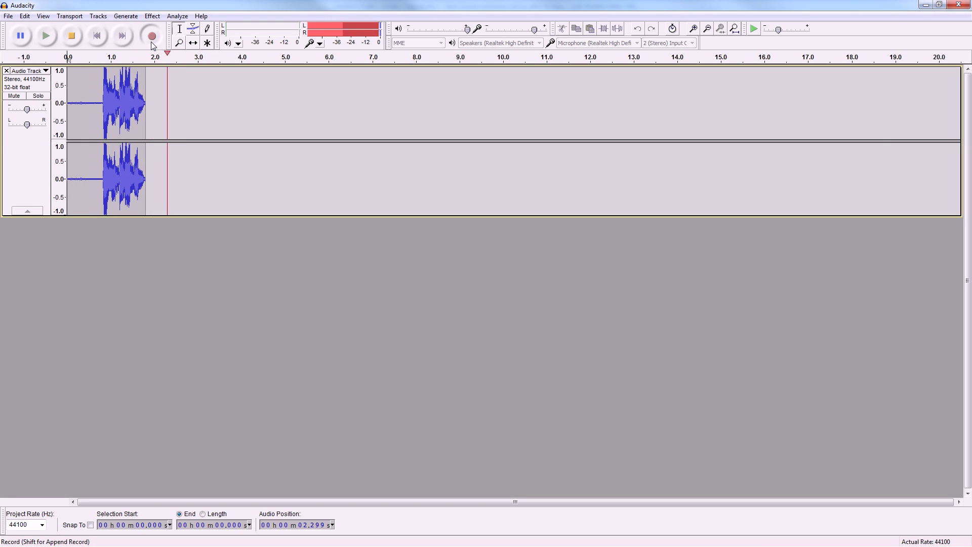
left_click(71, 36)
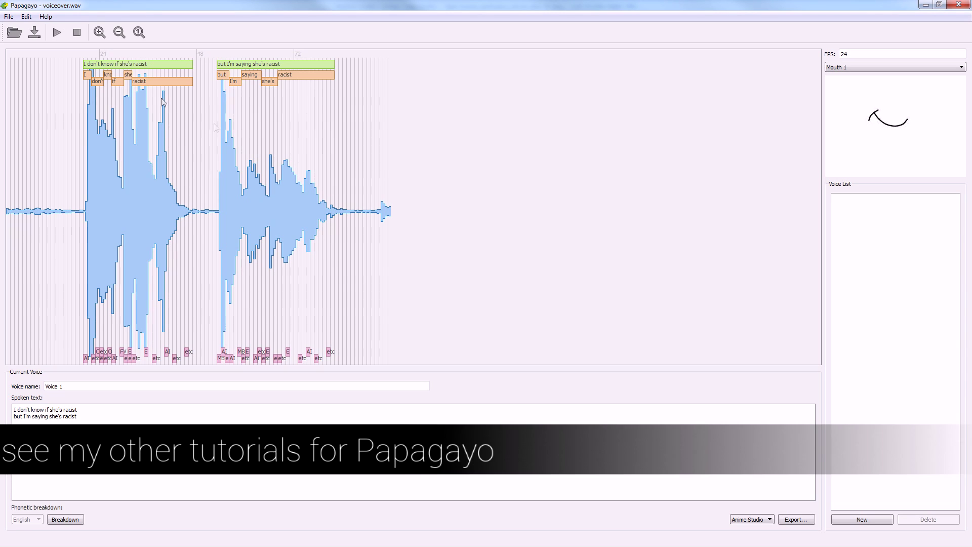
- Play back voiceover.wav to check the lip-sync mouth preview
left_click(56, 34)
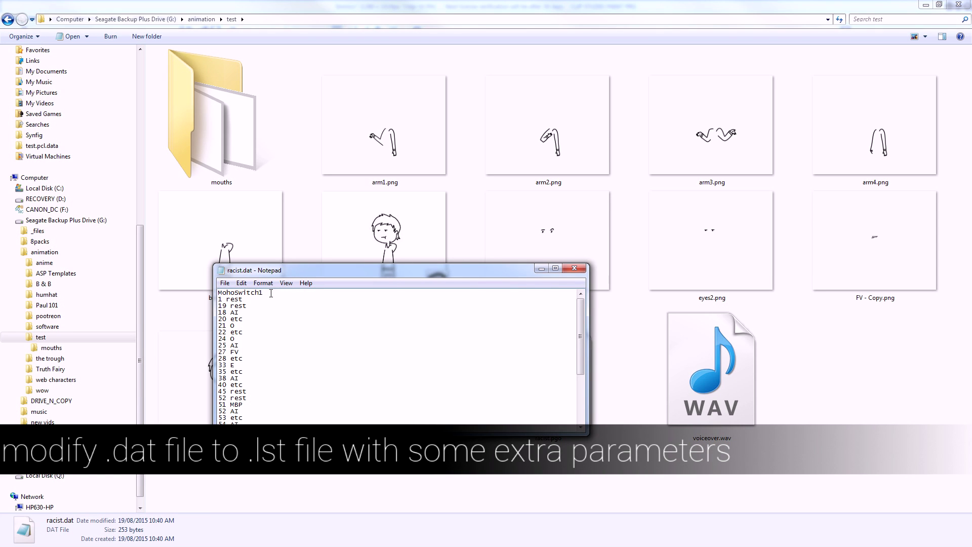
- Add an 'FPS 24' line below the MohoSwitch1 header
key("Return")
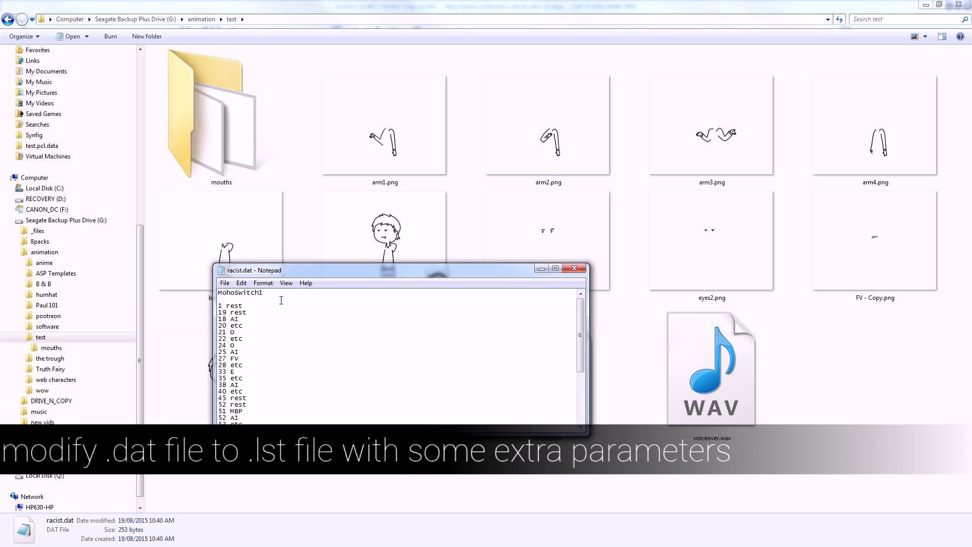
type("FPS 2")
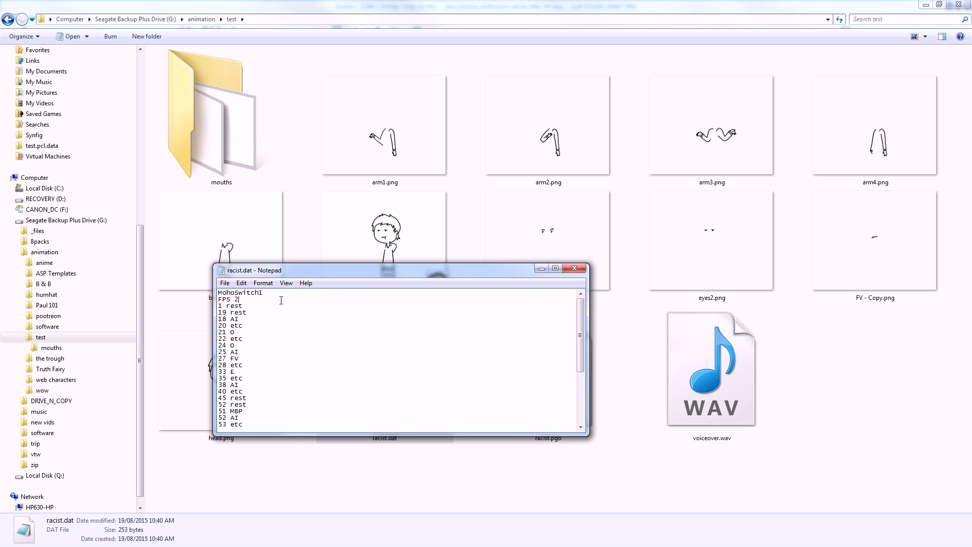
type("4")
key("Return")
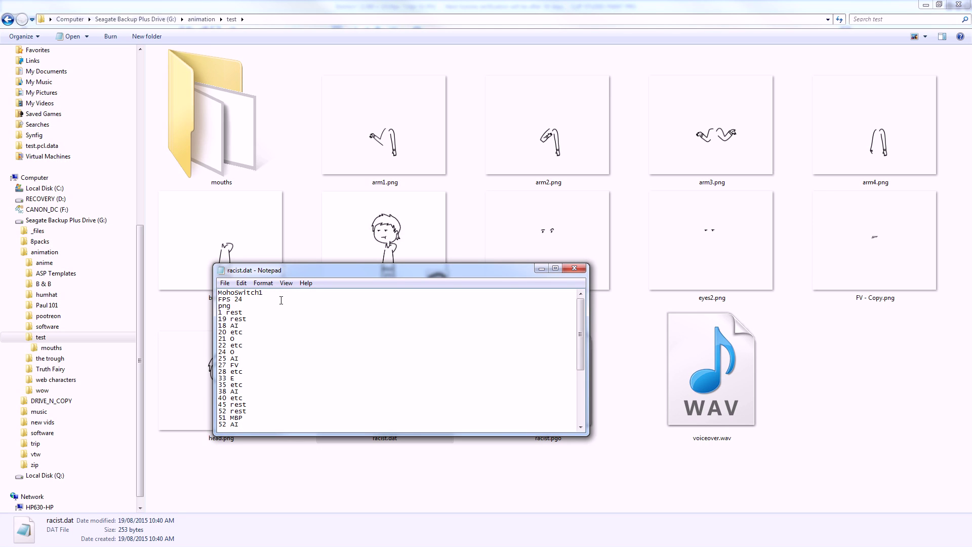
- Save the switch data as racist.lst and close Notepad
key("alt+f")
key("a")
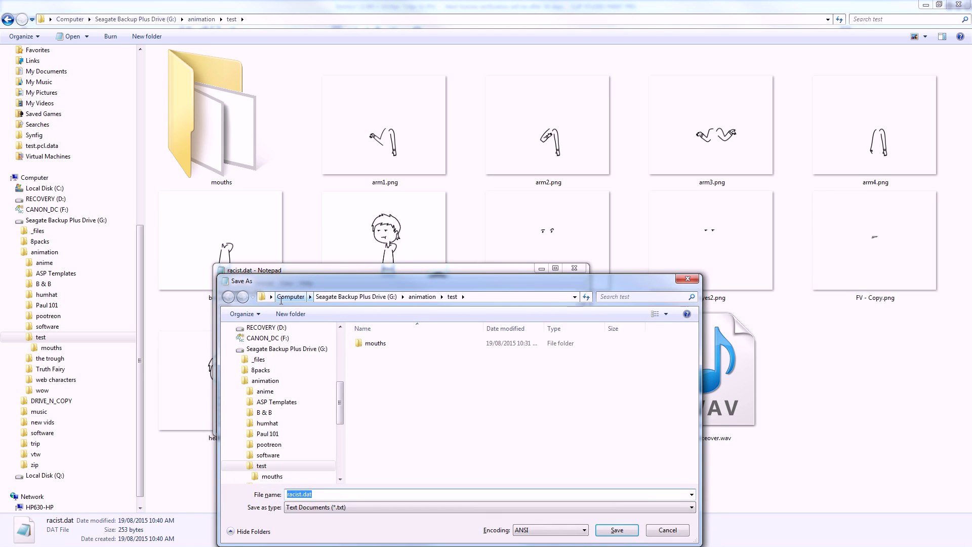
type("racist.")
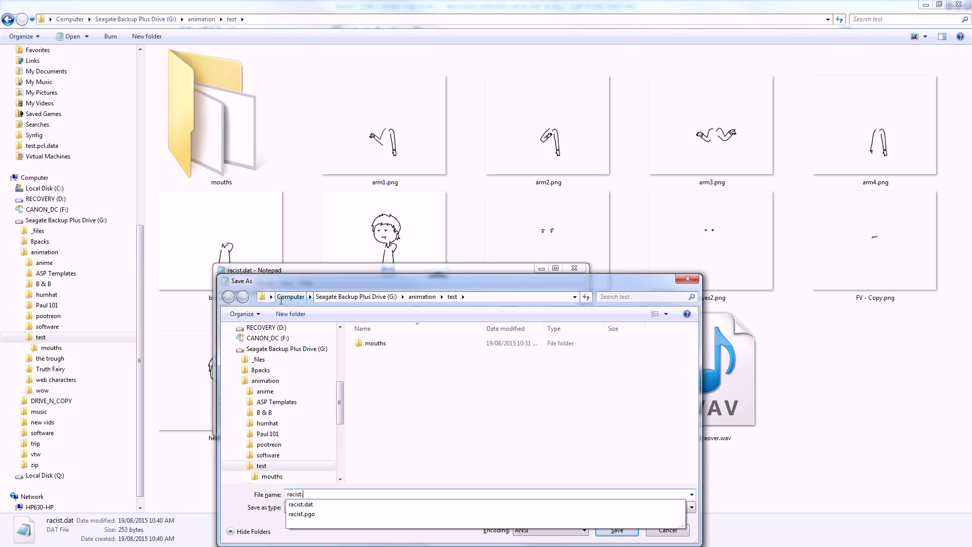
type("li")
type("t")
key("Return")
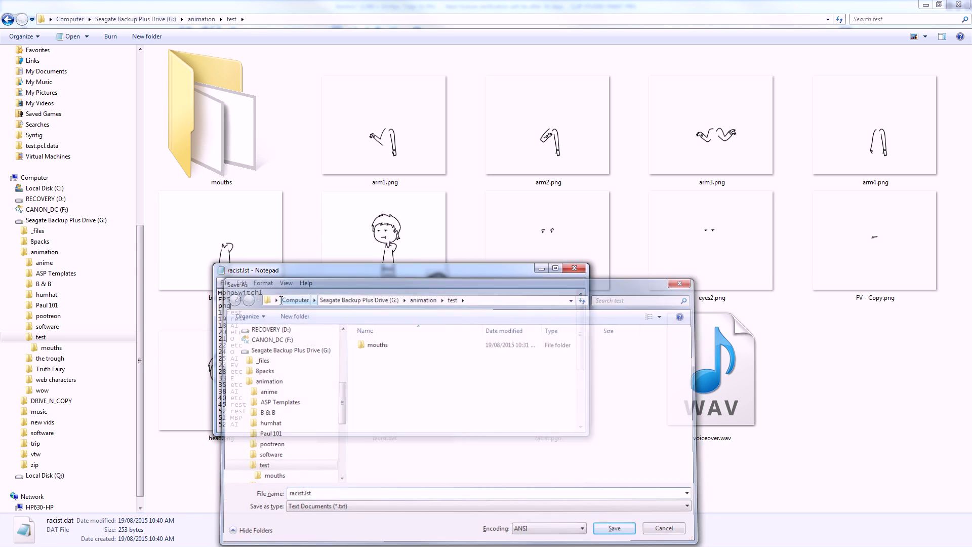
left_click(577, 268)
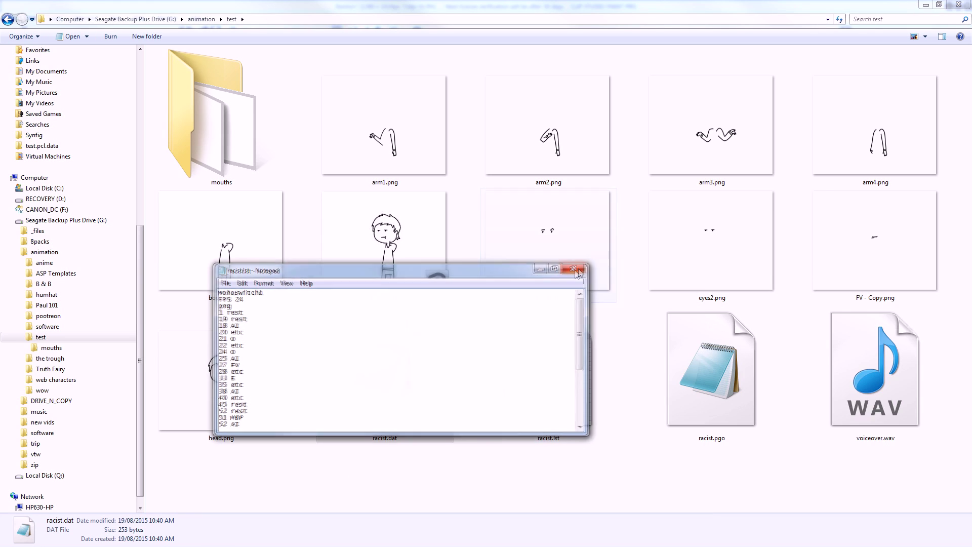